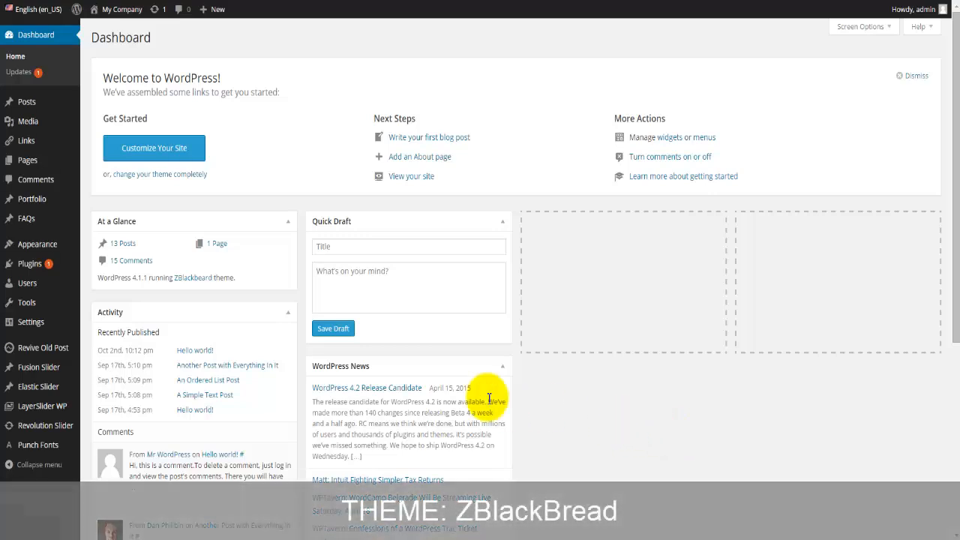
Step: Browse the installed themes list, then visit the live front page through My Company
mouse_move(67, 244)
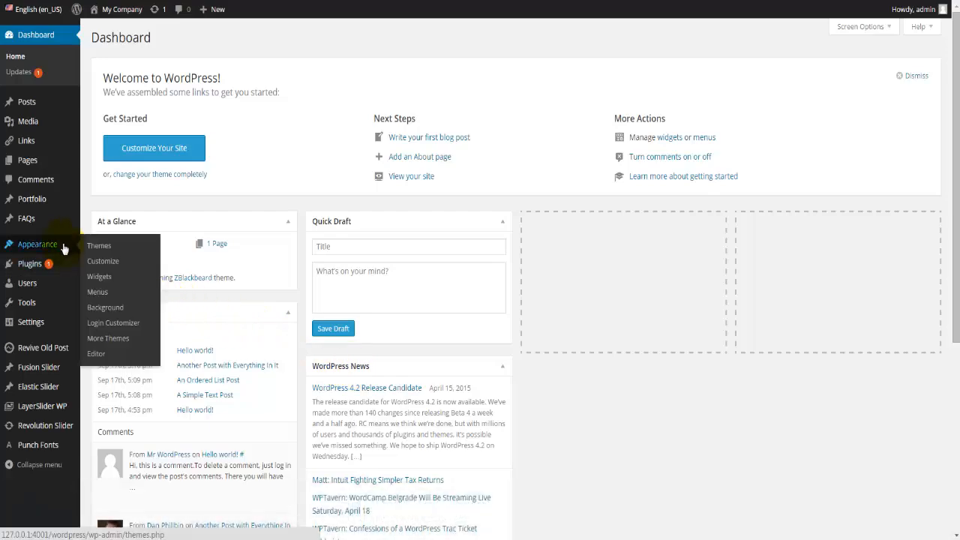
left_click(98, 246)
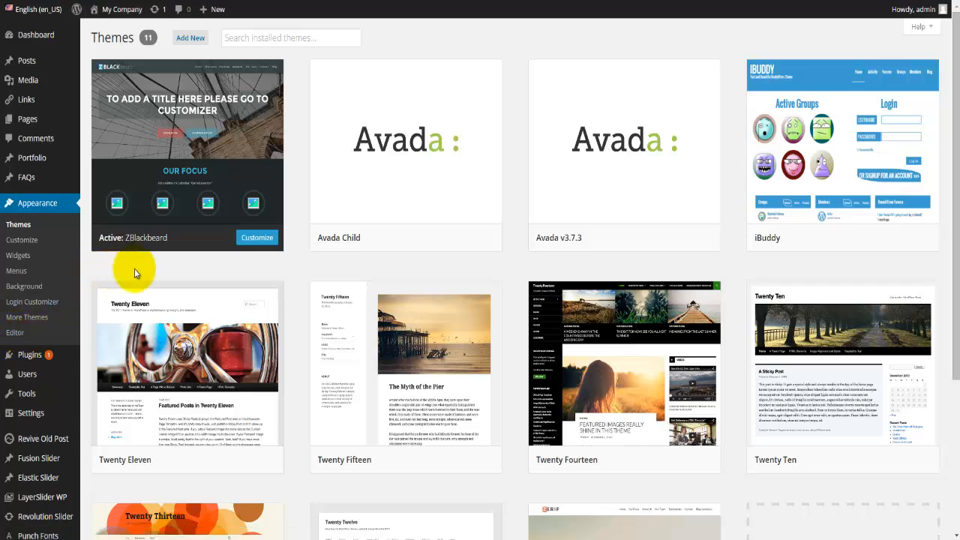
mouse_move(208, 185)
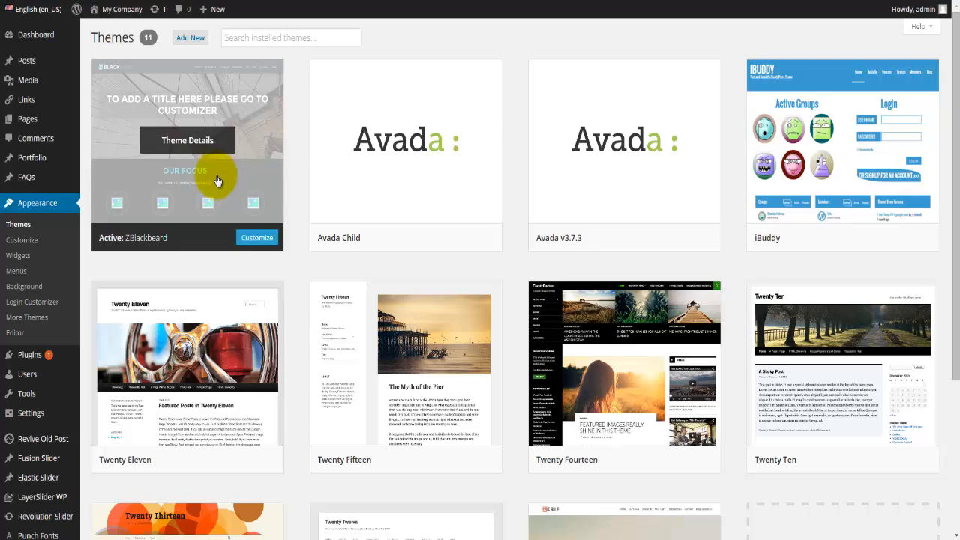
left_click(122, 9)
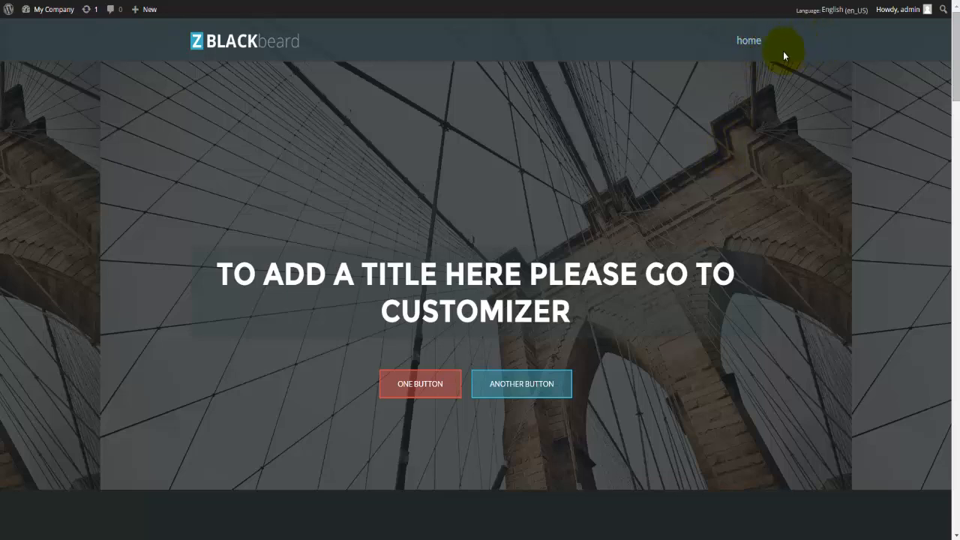
scroll(466, 236, "down", 1)
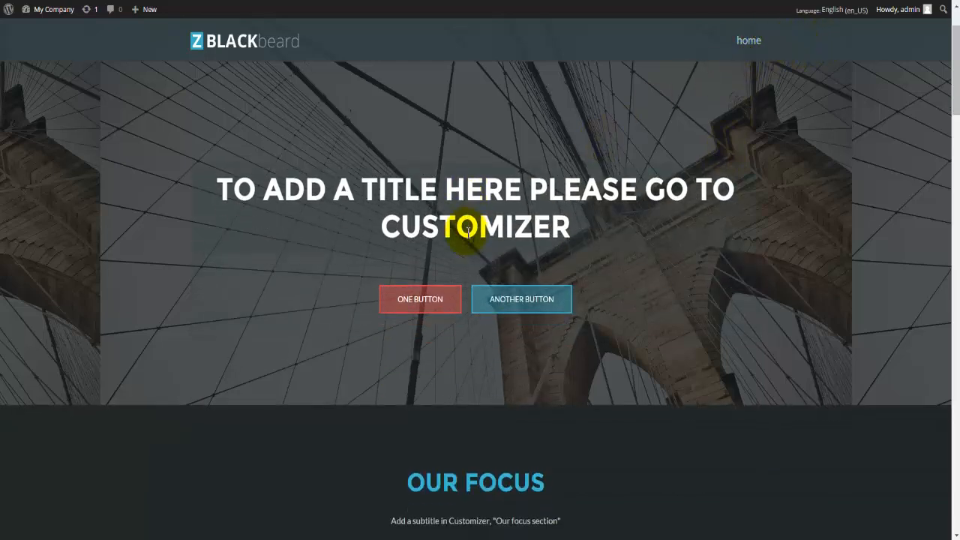
scroll(466, 236, "down", 1)
scroll(465, 235, "down", 2)
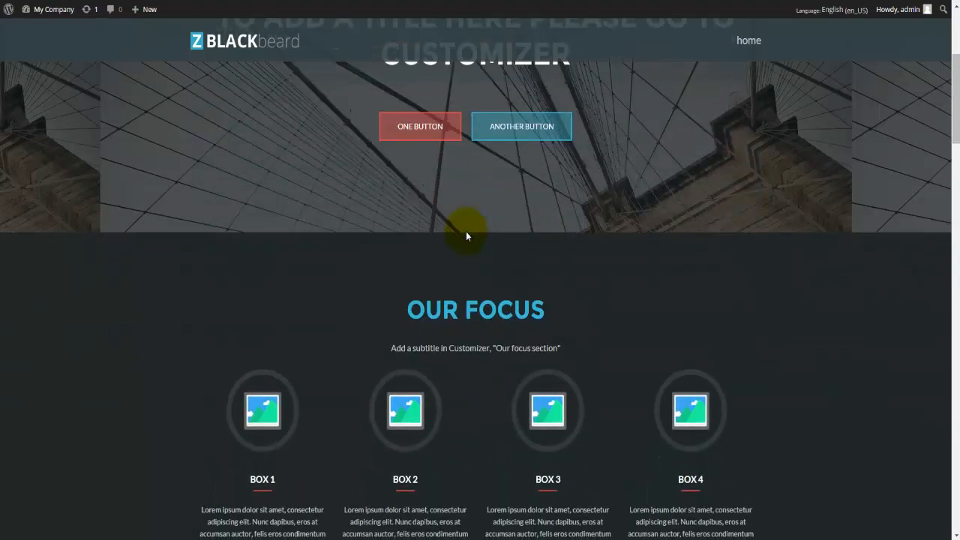
scroll(465, 234, "down", 1)
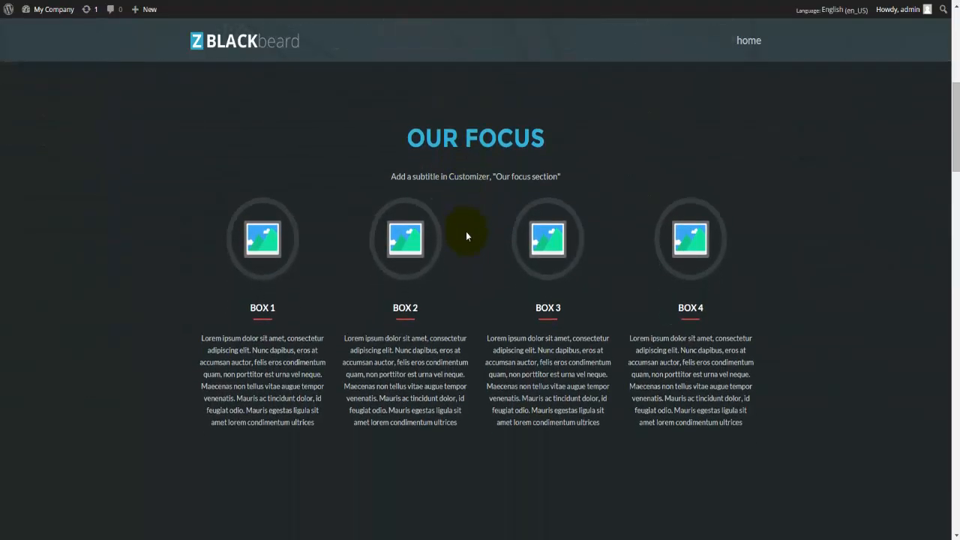
scroll(466, 236, "down", 1)
scroll(466, 235, "down", 5)
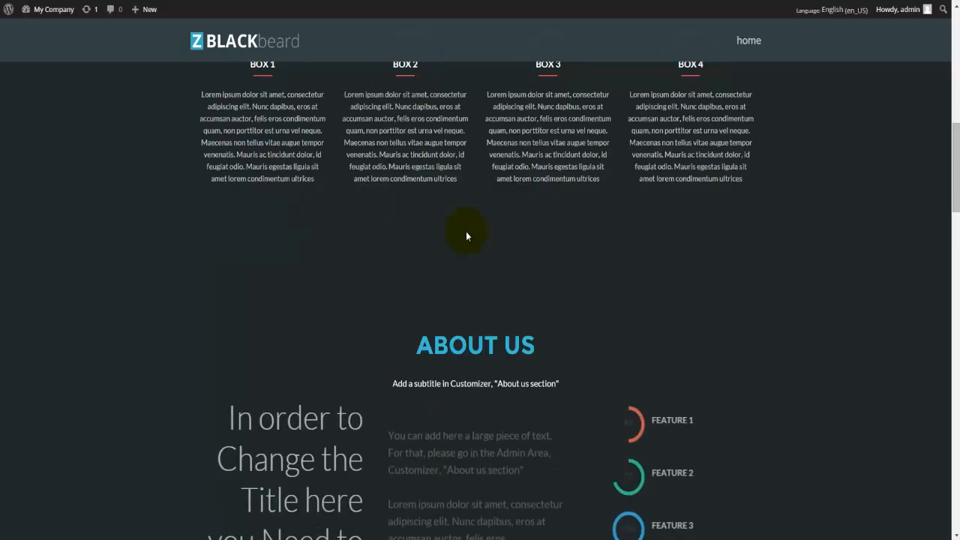
scroll(468, 233, "down", 5)
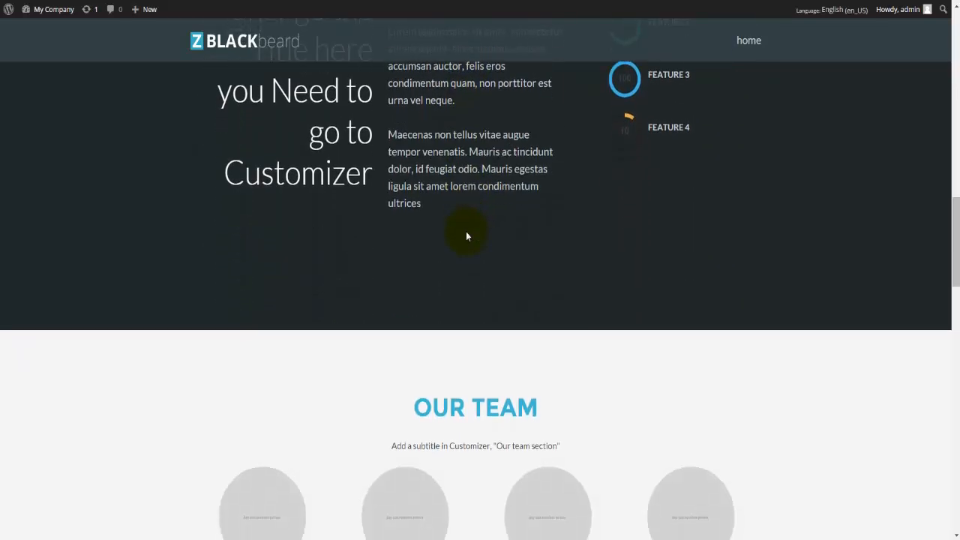
scroll(466, 236, "down", 5)
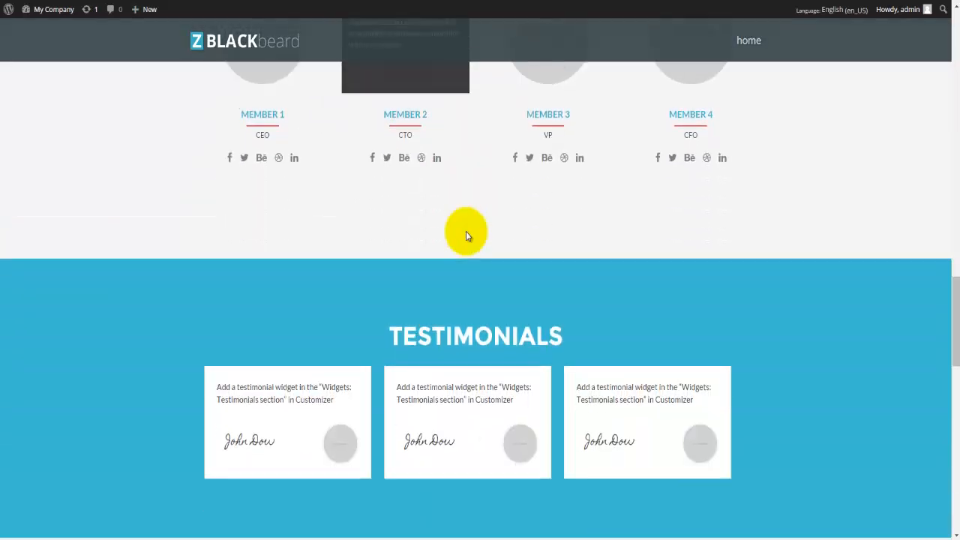
scroll(466, 236, "down", 5)
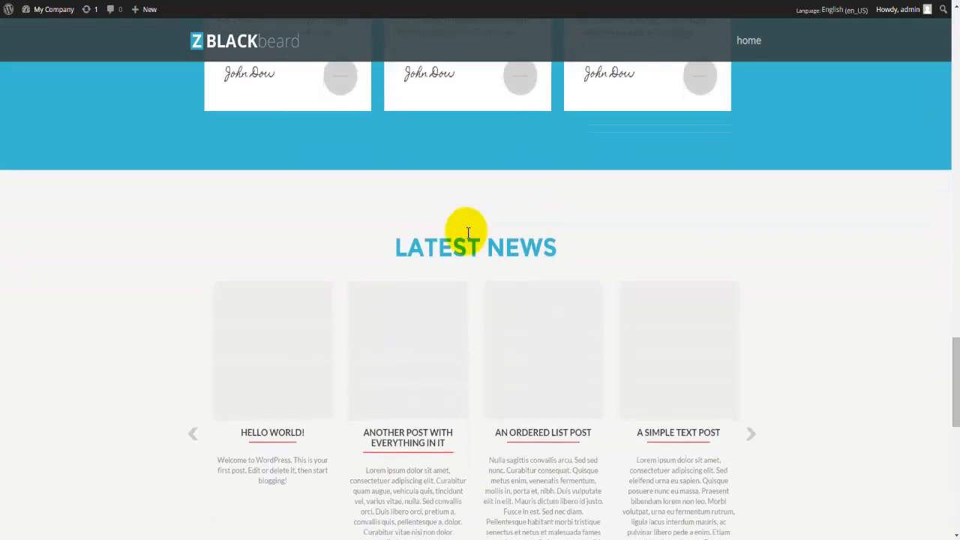
scroll(465, 235, "down", 5)
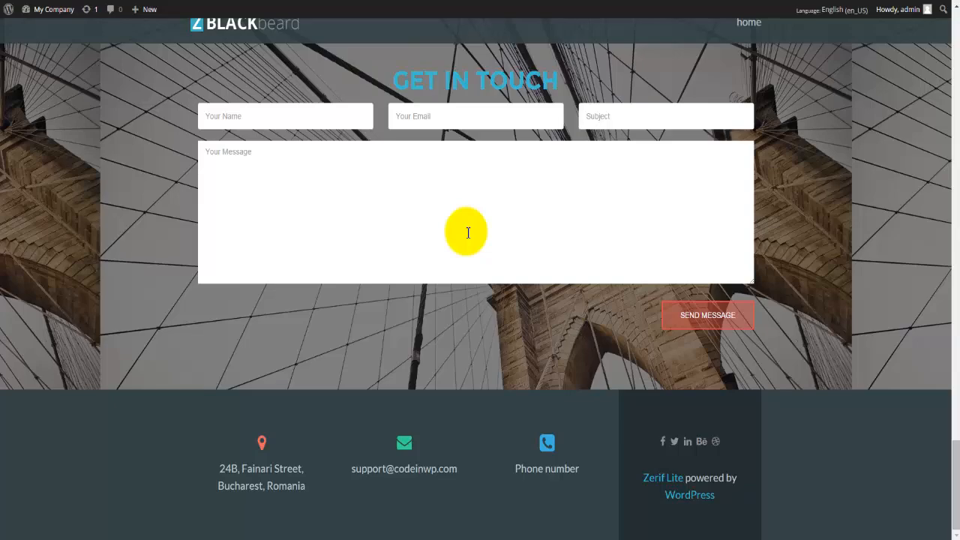
scroll(422, 349, "up", 9)
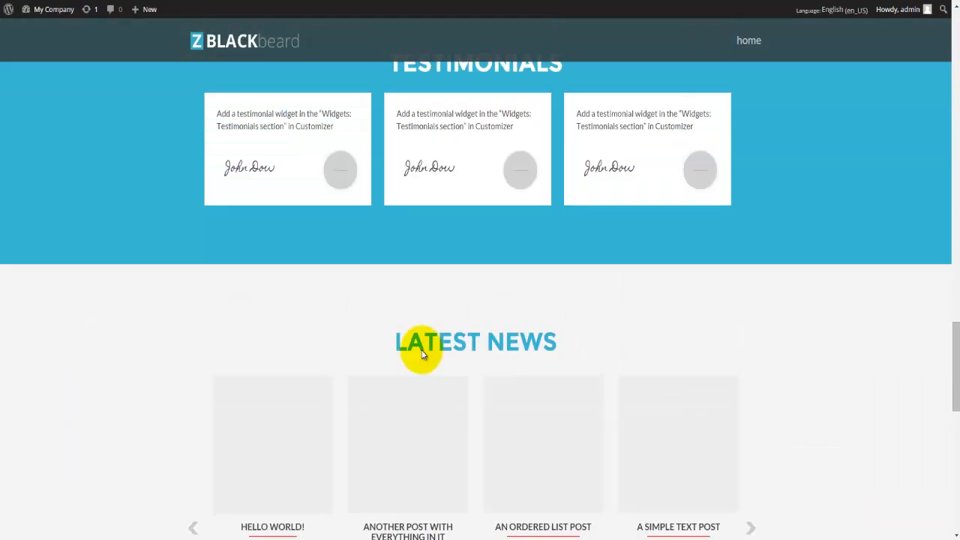
scroll(421, 352, "up", 10)
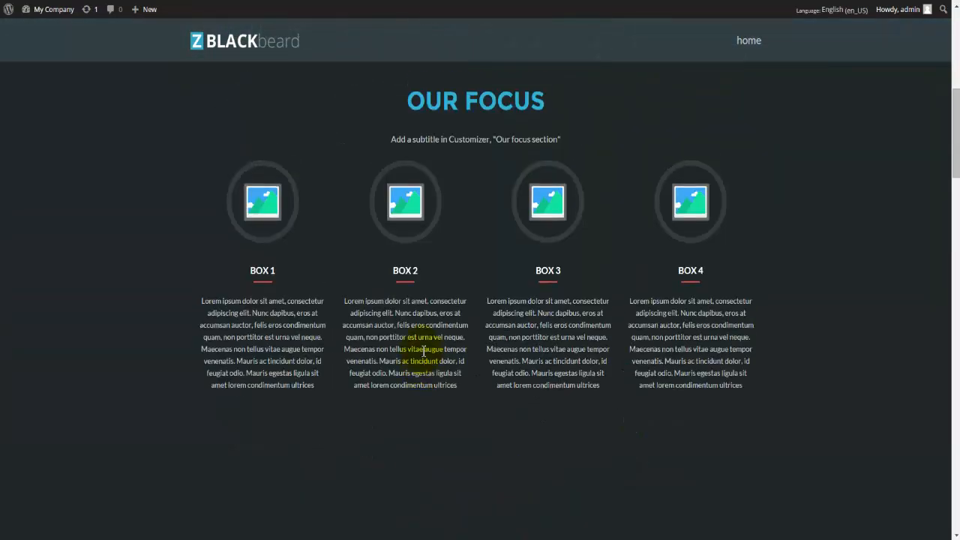
scroll(423, 351, "up", 6)
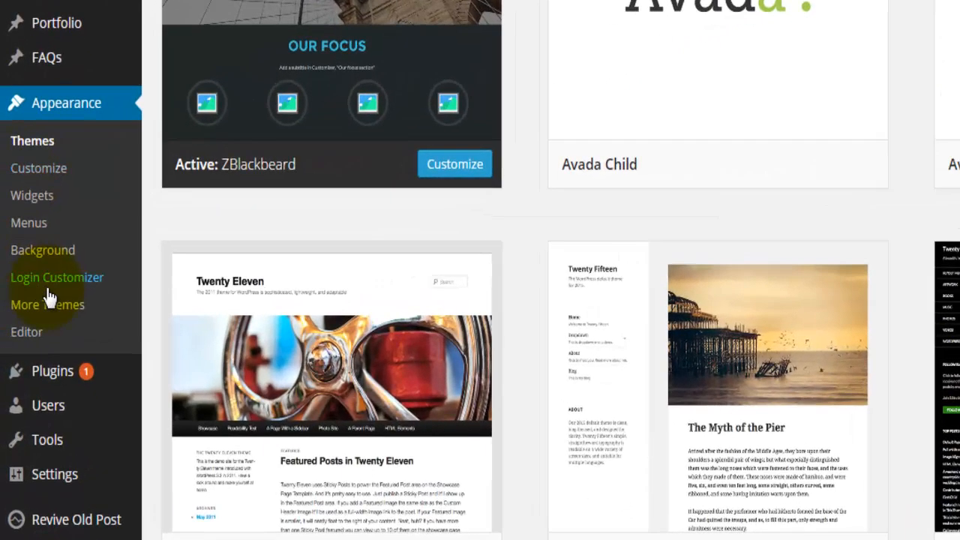
Step: Open the Customizer for the active ZBlackbeard theme from its theme card
left_click(69, 167)
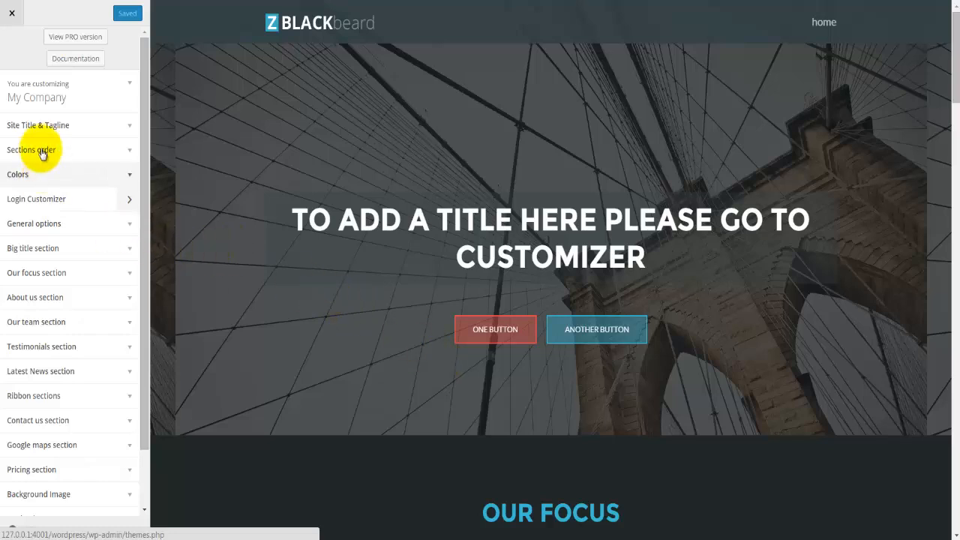
Step: Expand the Customizer intro help, then open Site Title & Tagline showing 'My Company'
scroll(101, 361, "down", 1)
scroll(101, 362, "up", 1)
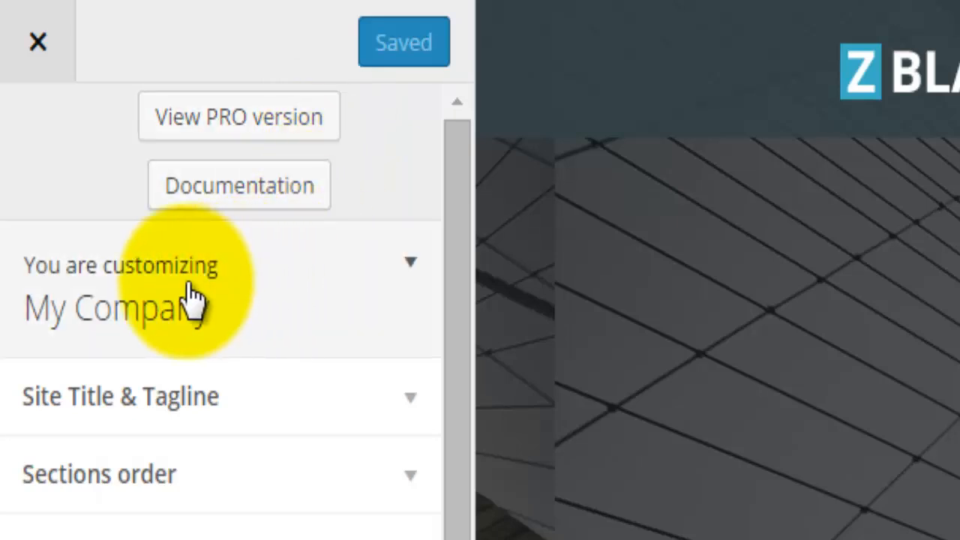
left_click(192, 295)
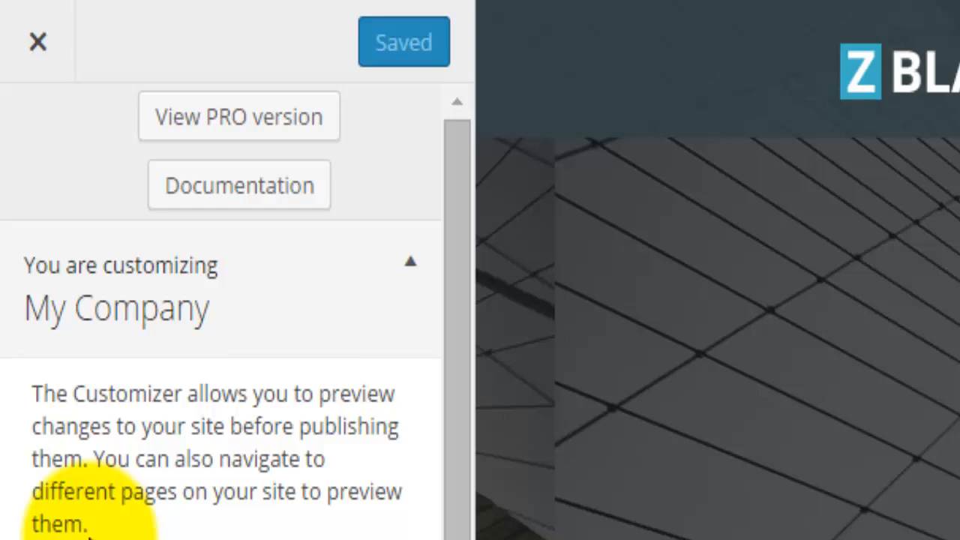
scroll(150, 517, "down", 3)
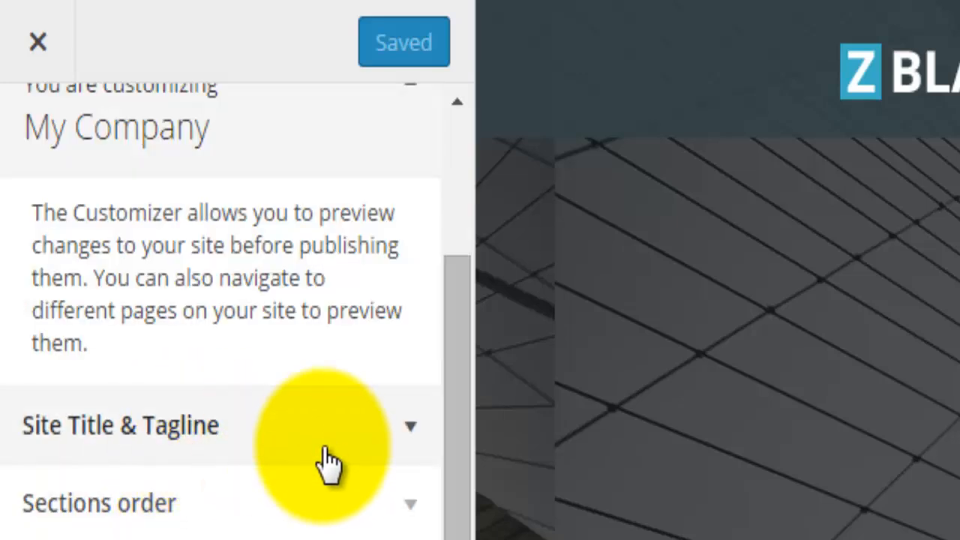
left_click(326, 450)
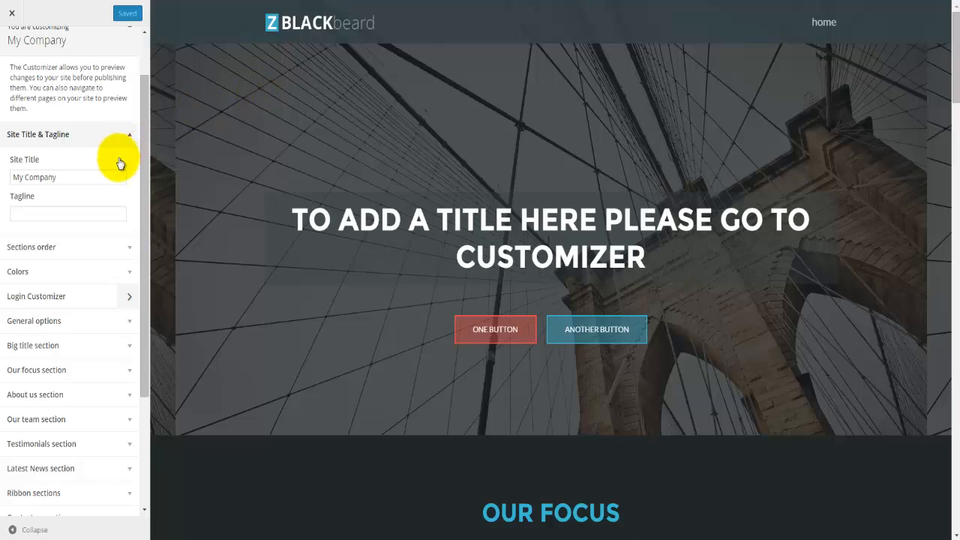
left_click(87, 176)
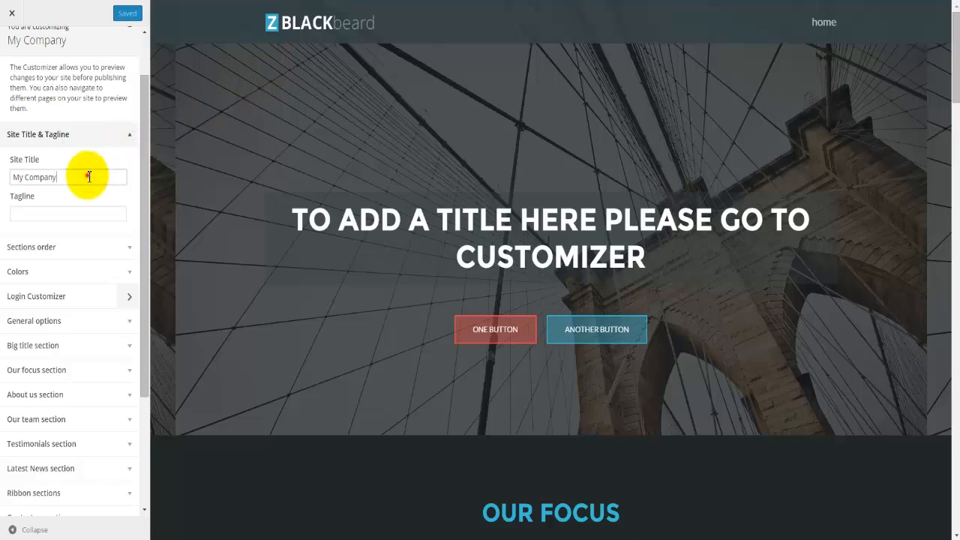
left_click(46, 212)
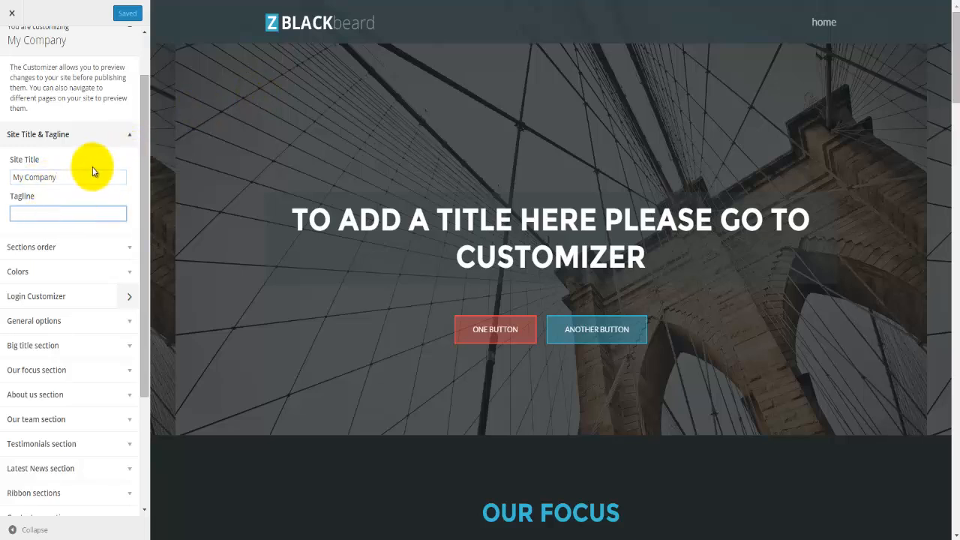
scroll(80, 200, "down", 1)
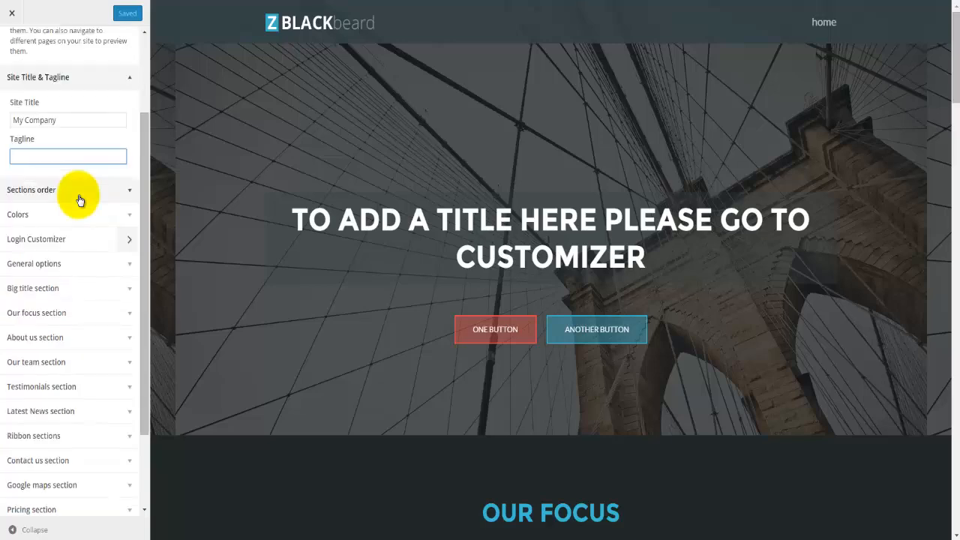
scroll(80, 199, "down", 1)
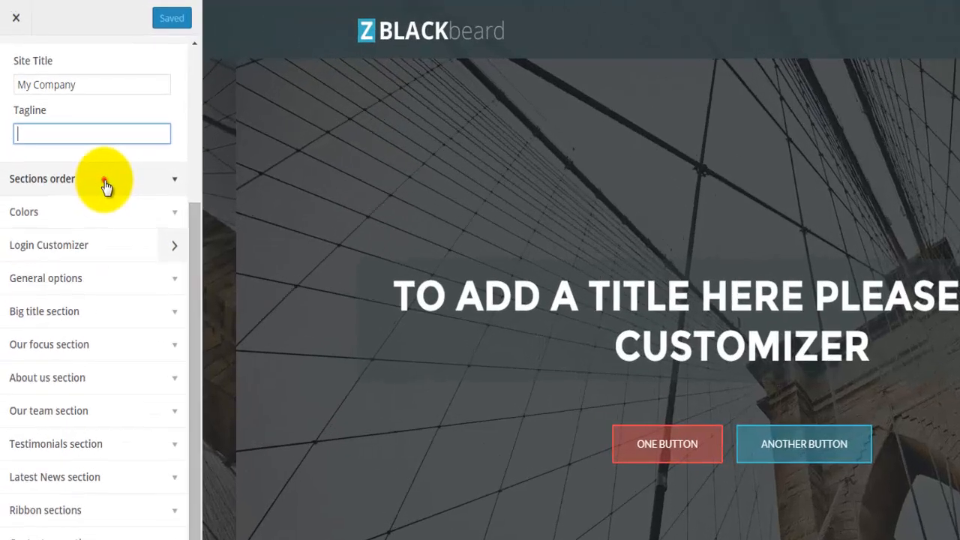
left_click(78, 137)
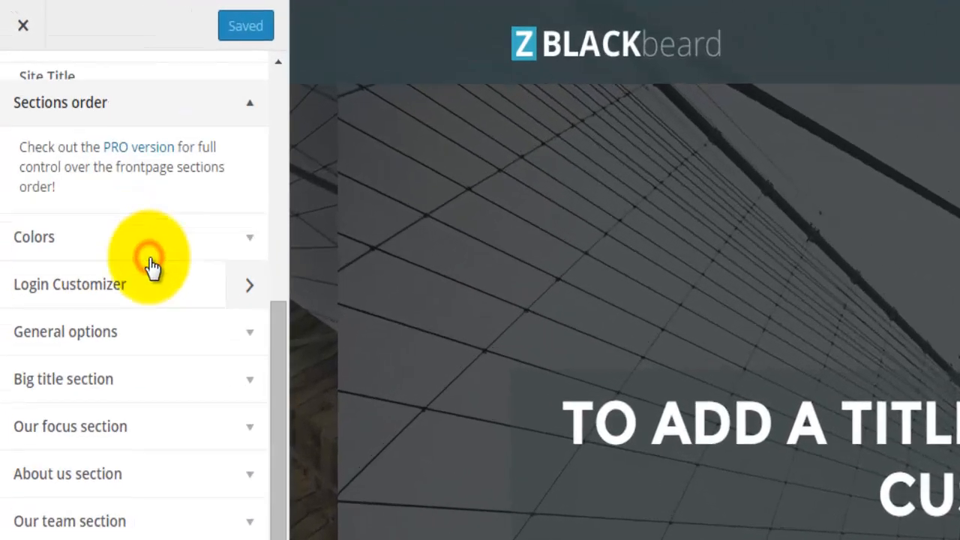
scroll(159, 199, "up", 2)
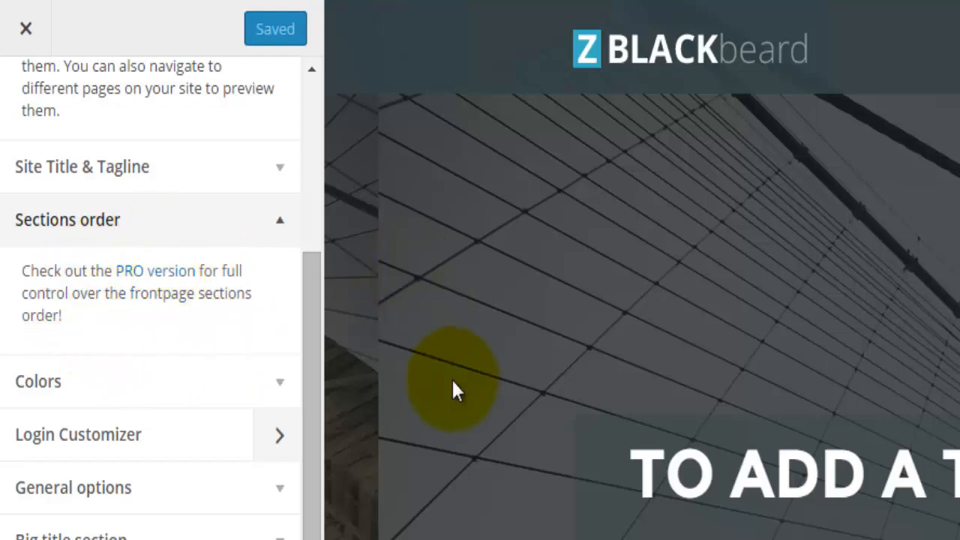
scroll(443, 534, "down", 5)
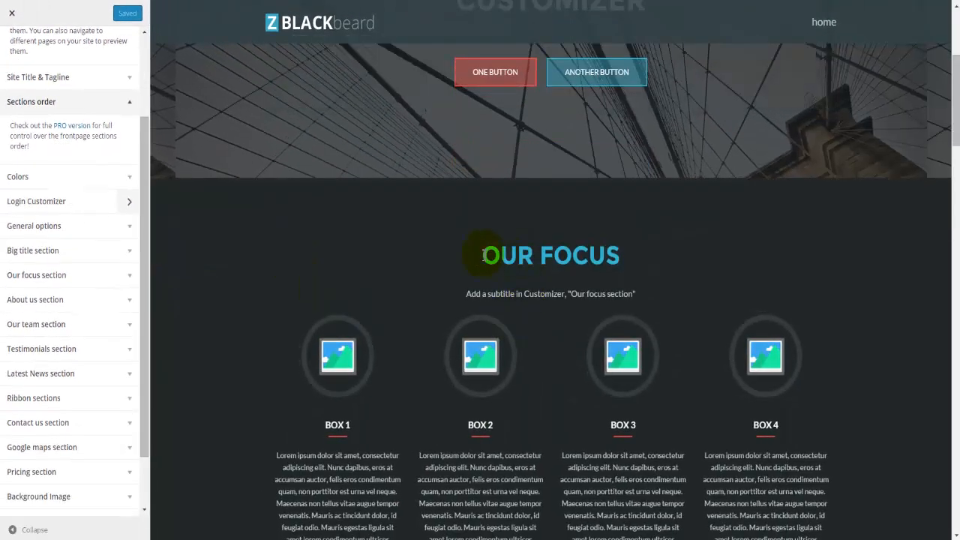
left_click_drag(481, 256, 619, 261)
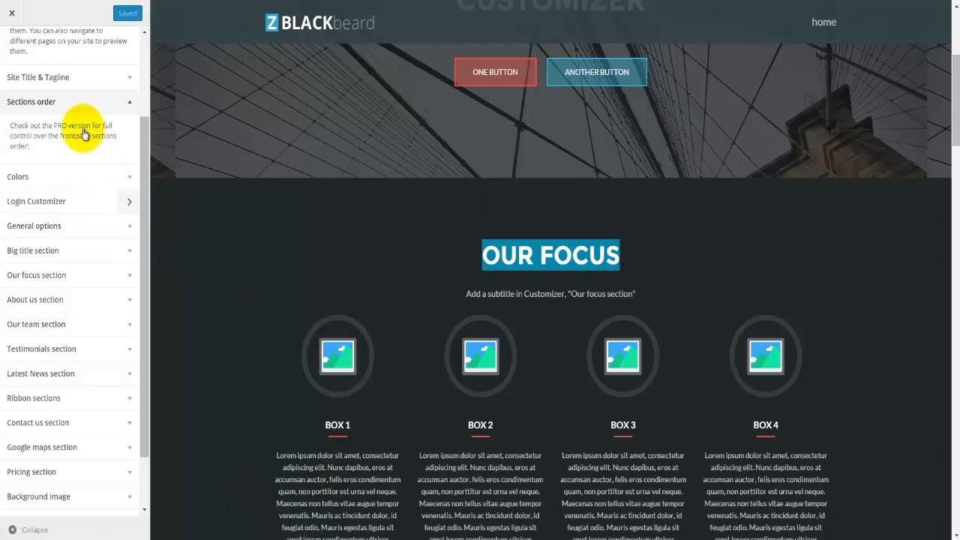
scroll(83, 133, "down", 1)
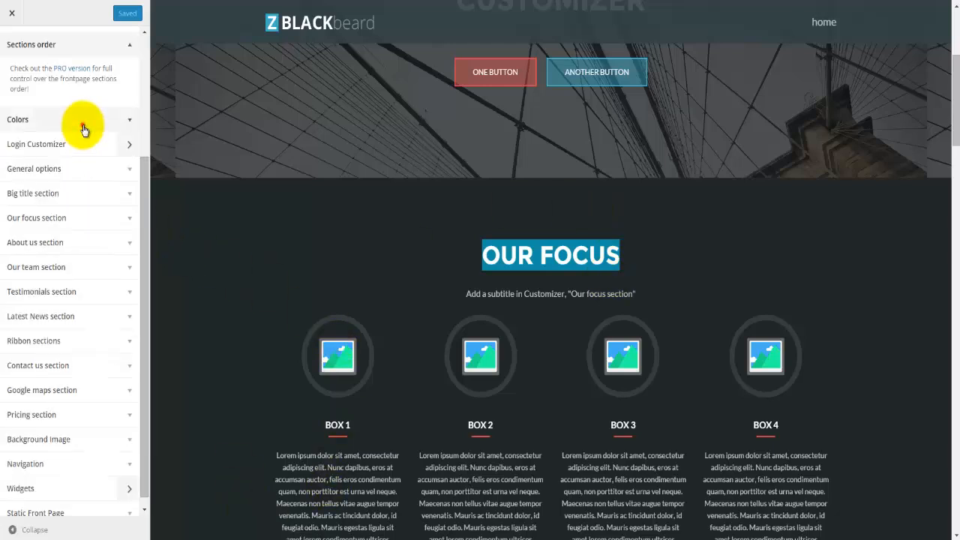
left_click(83, 126)
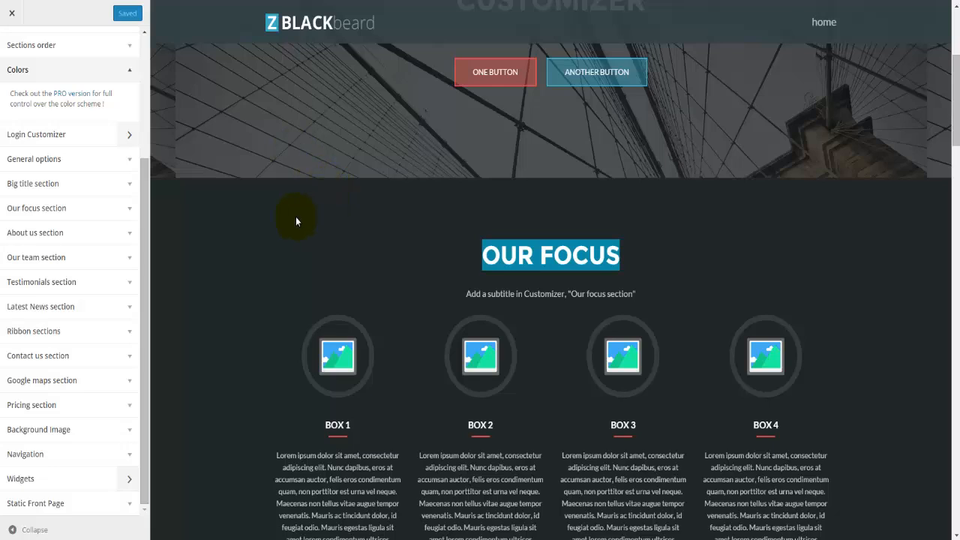
left_click(72, 141)
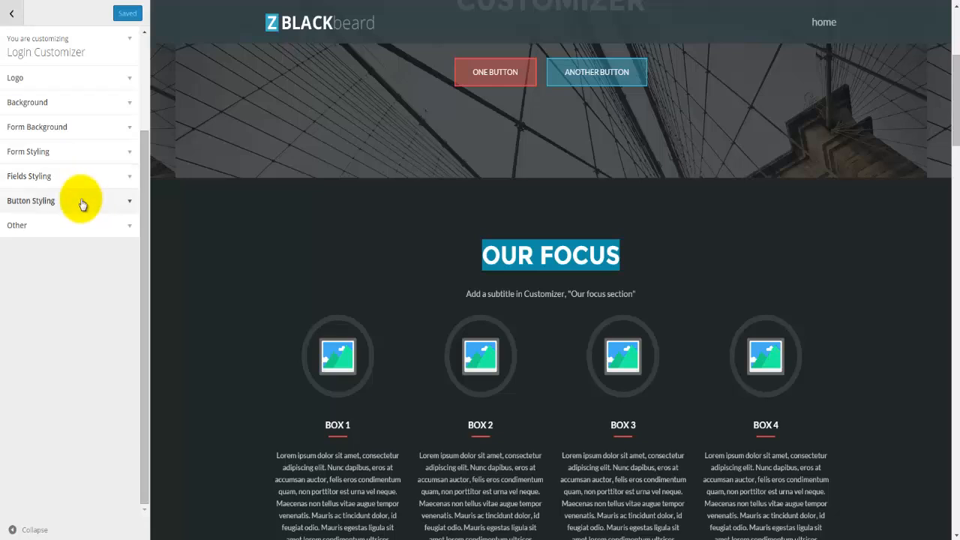
left_click(11, 15)
Step: In General options, set the youtube-color image from the media library as the logo
left_click(43, 170)
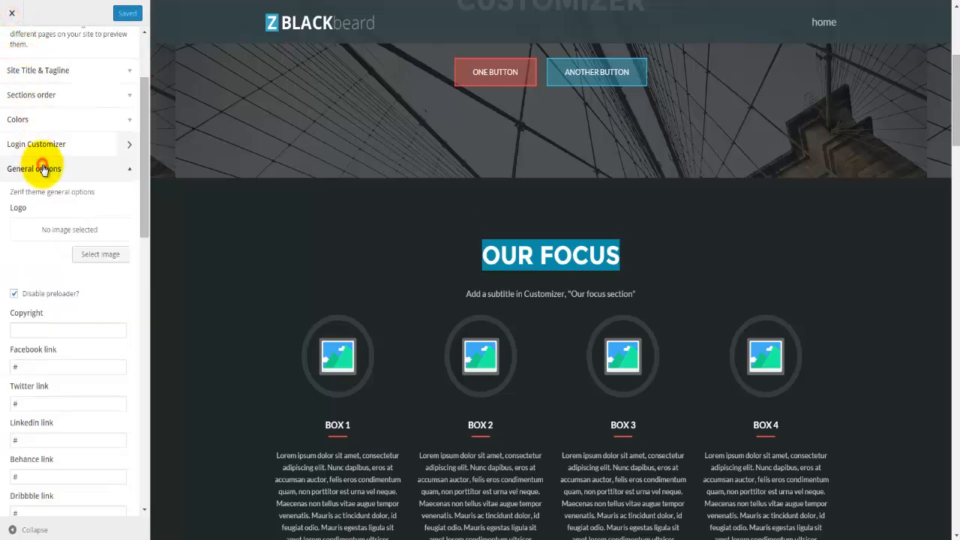
scroll(38, 171, "down", 1)
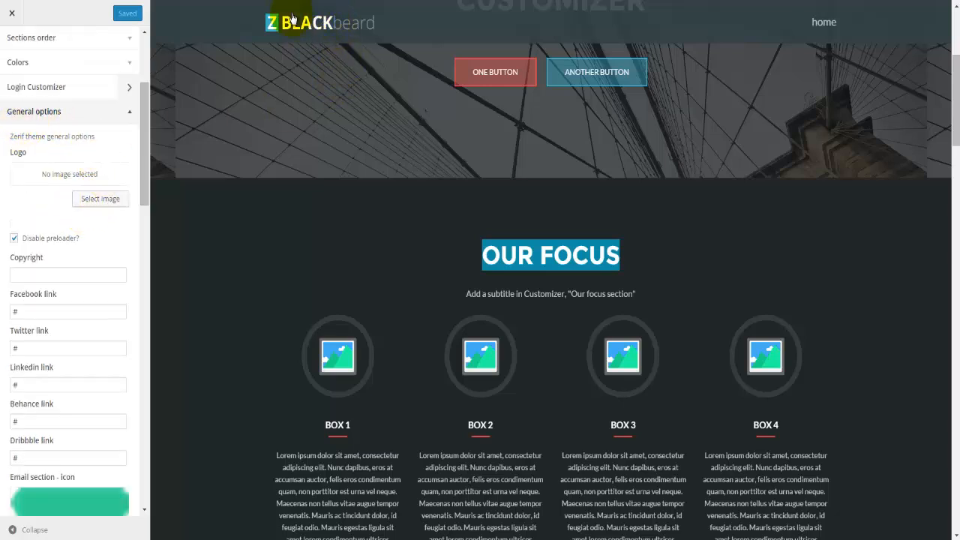
left_click(107, 199)
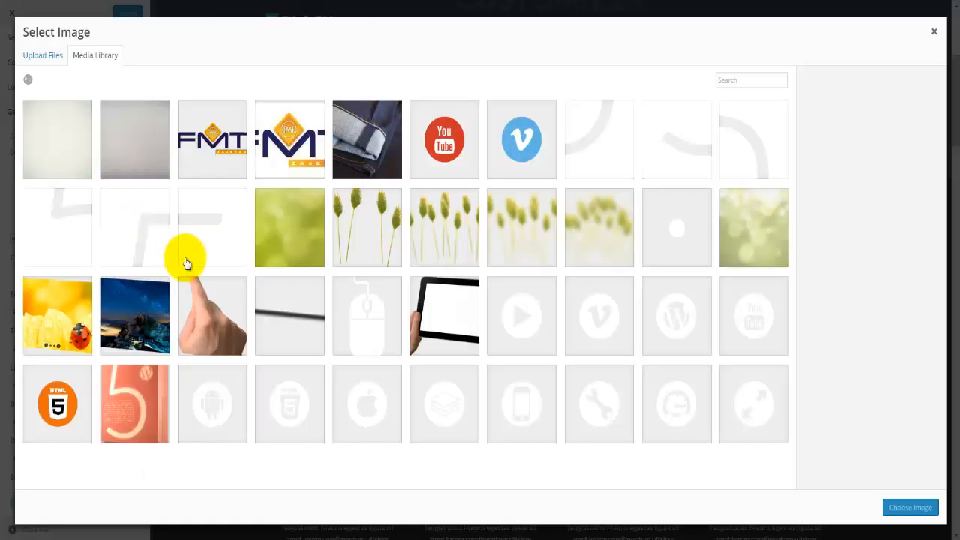
scroll(274, 279, "down", 3)
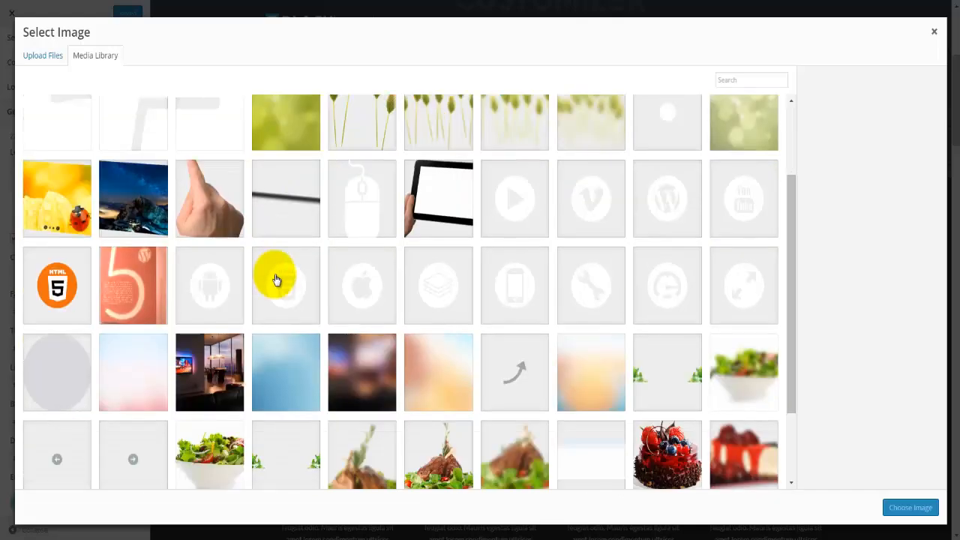
scroll(276, 279, "down", 3)
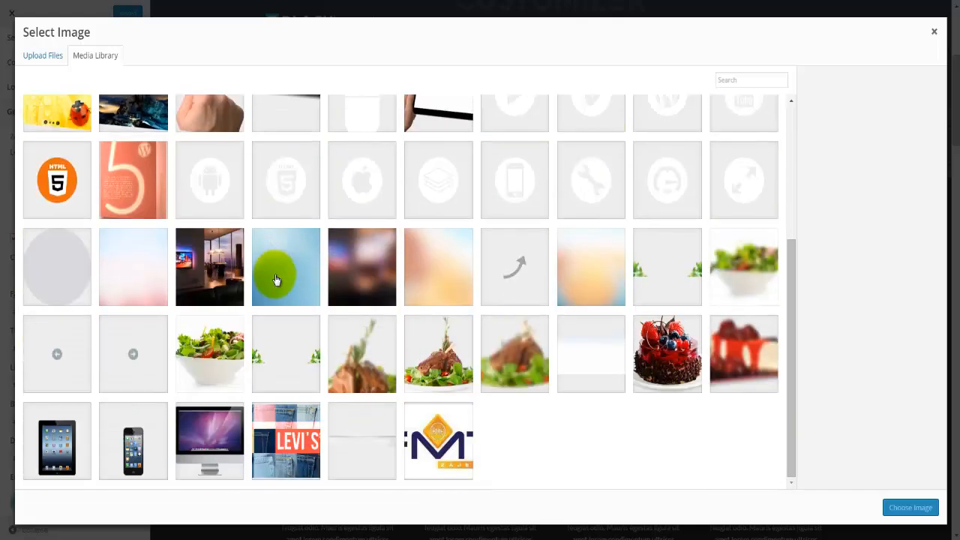
scroll(276, 279, "up", 8)
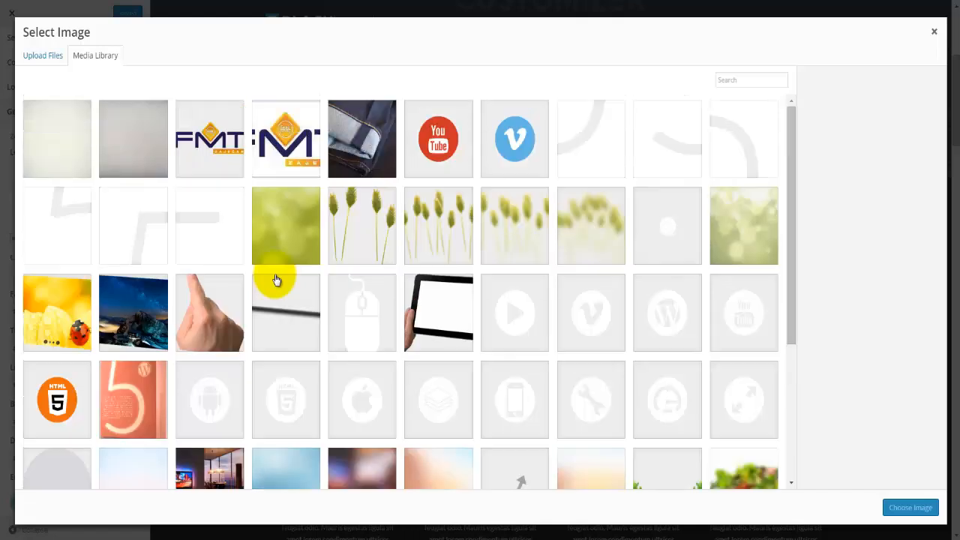
left_click(450, 161)
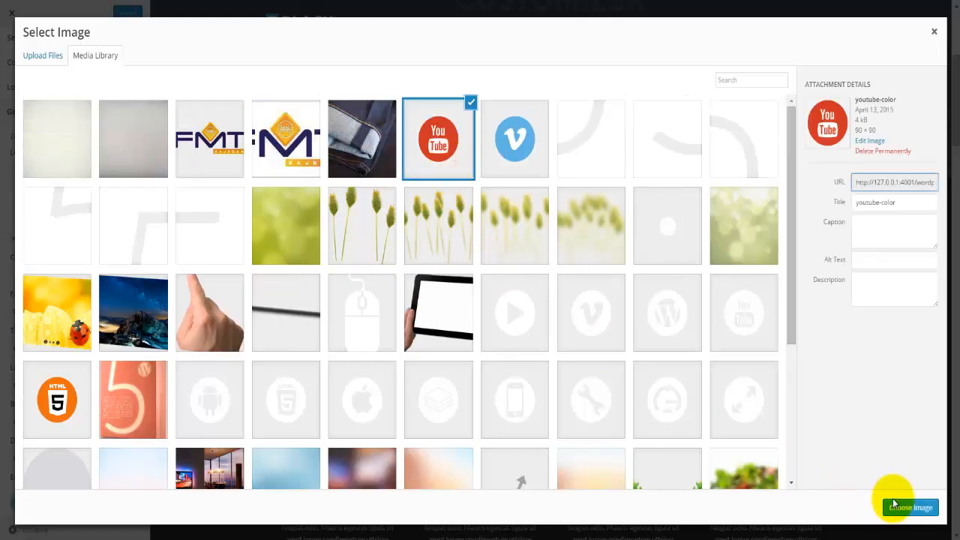
left_click(894, 504)
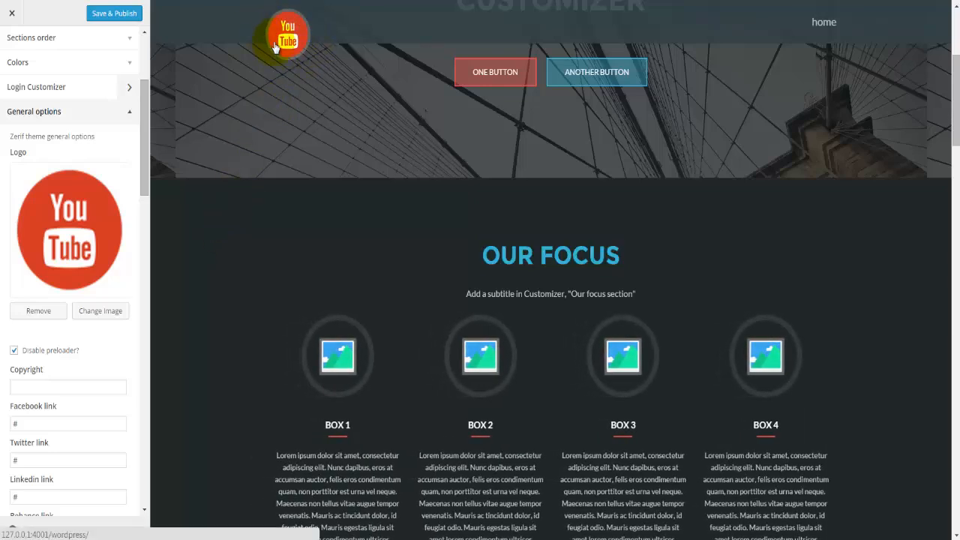
Step: Publish the logo and preloader changes with Save & Publish
scroll(61, 339, "down", 1)
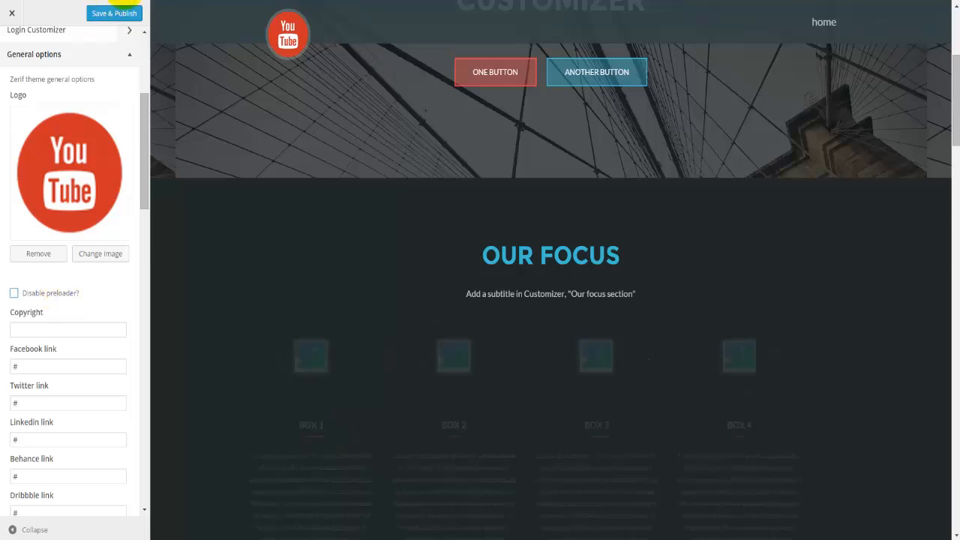
left_click(111, 14)
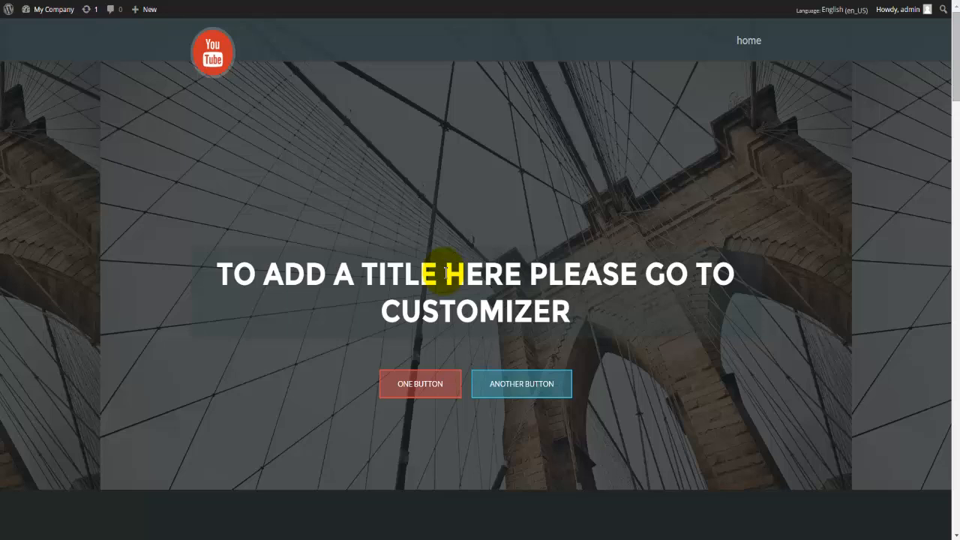
Step: Scroll down the published front page to review its sections
scroll(445, 274, "down", 5)
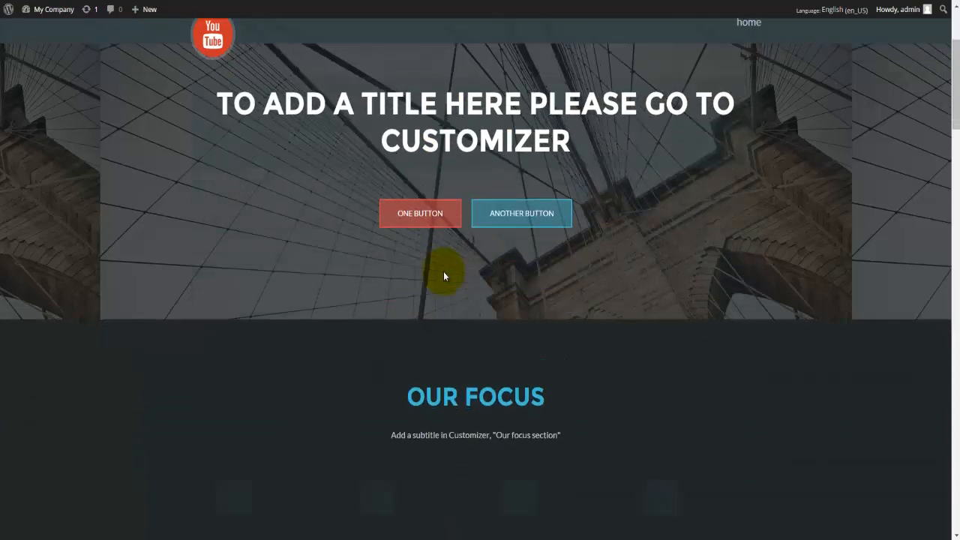
scroll(443, 272, "down", 5)
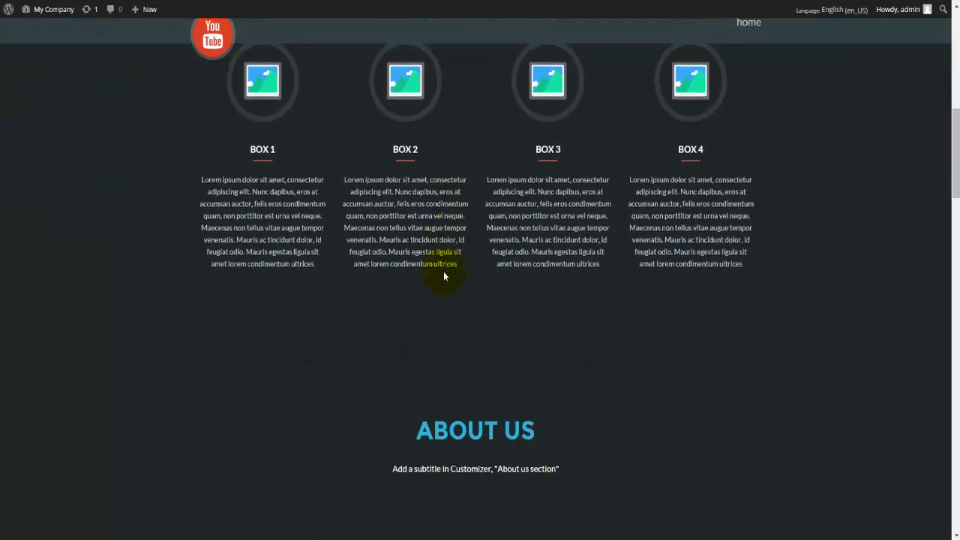
scroll(446, 273, "down", 5)
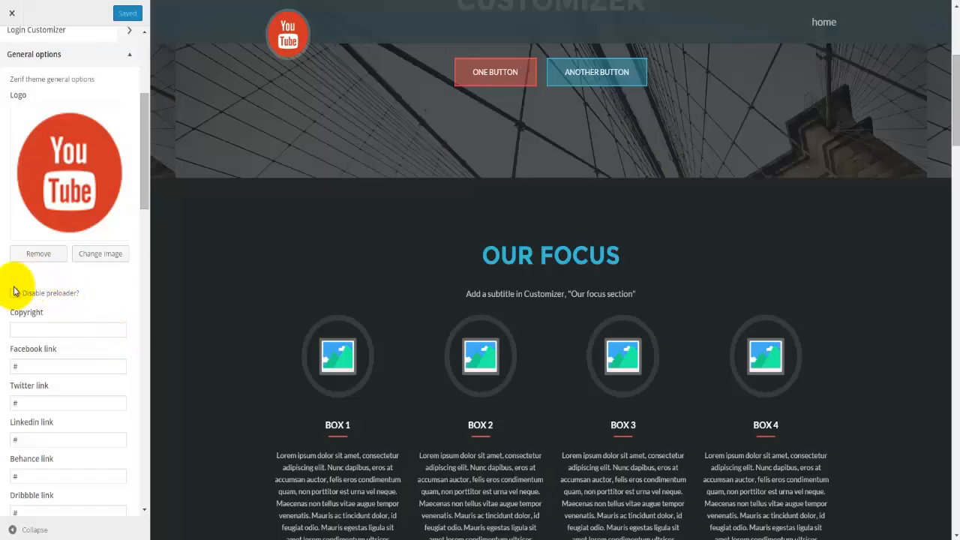
scroll(37, 300, "down", 1)
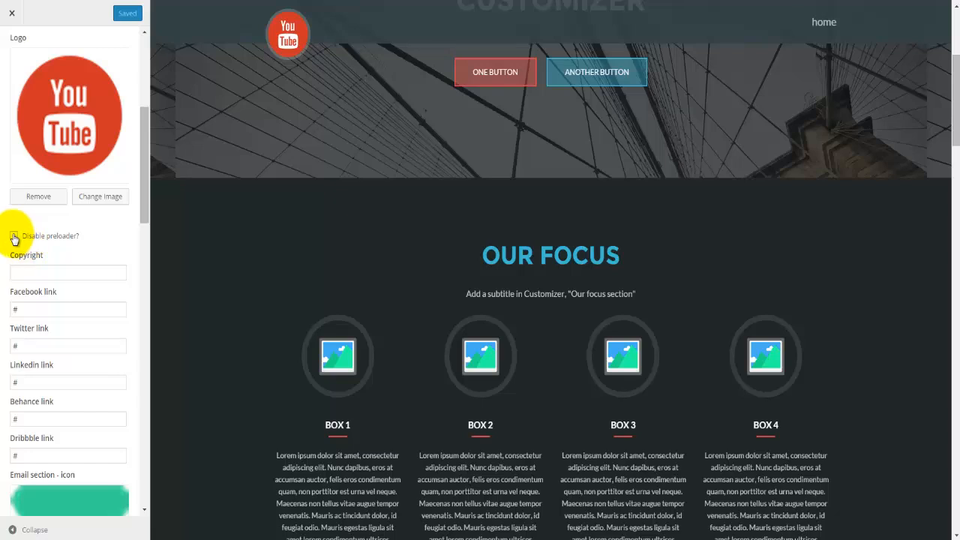
Step: Look over the Copyright, Facebook and Linkedin fields in General options
scroll(72, 237, "down", 1)
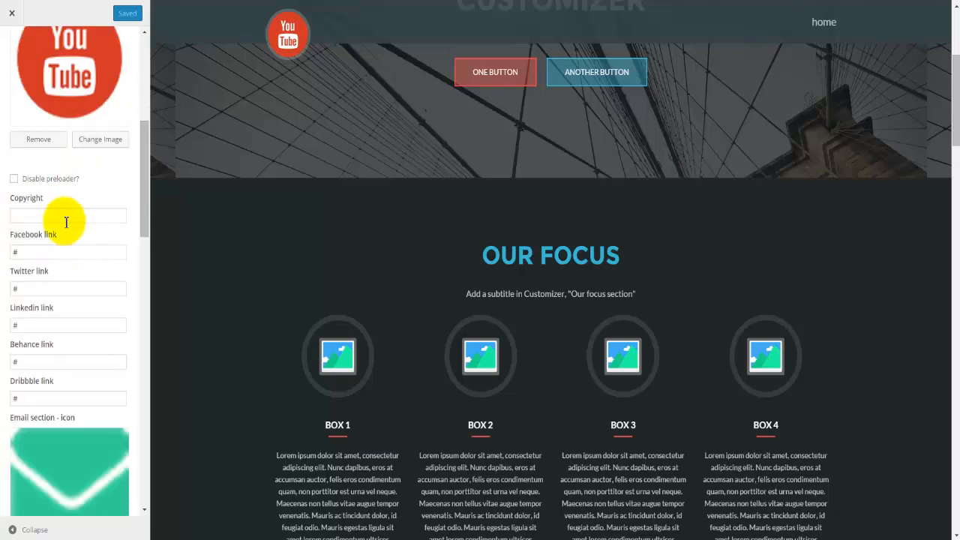
left_click(66, 216)
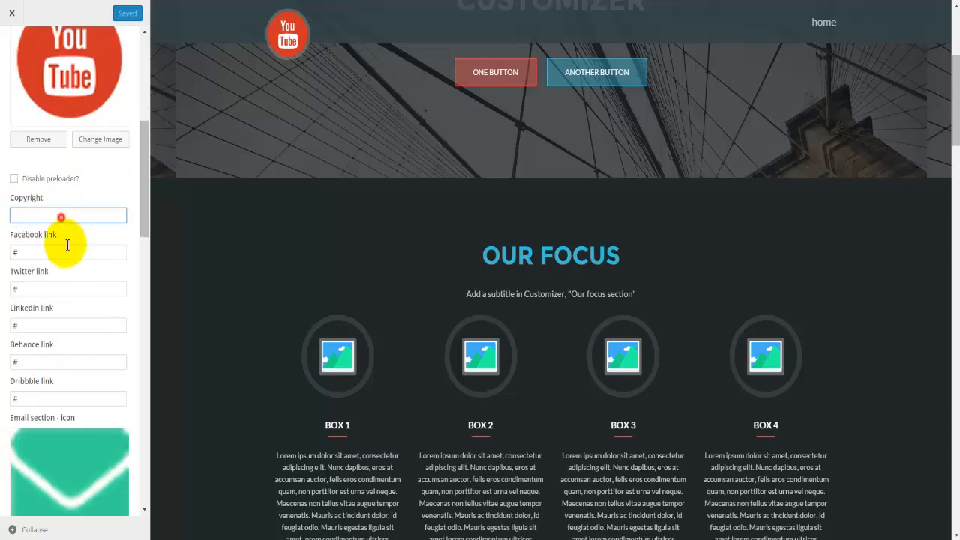
left_click(418, 405)
scroll(419, 406, "down", 10)
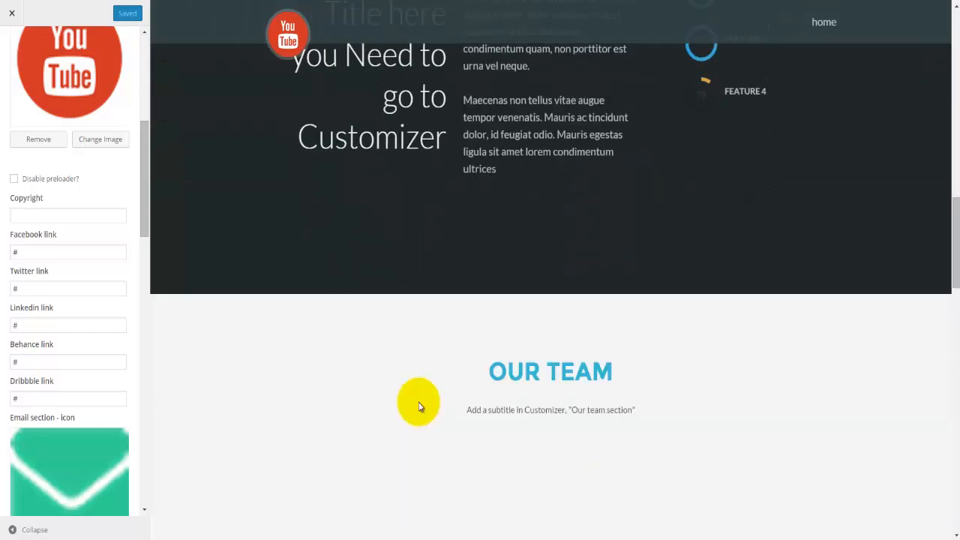
scroll(418, 406, "down", 15)
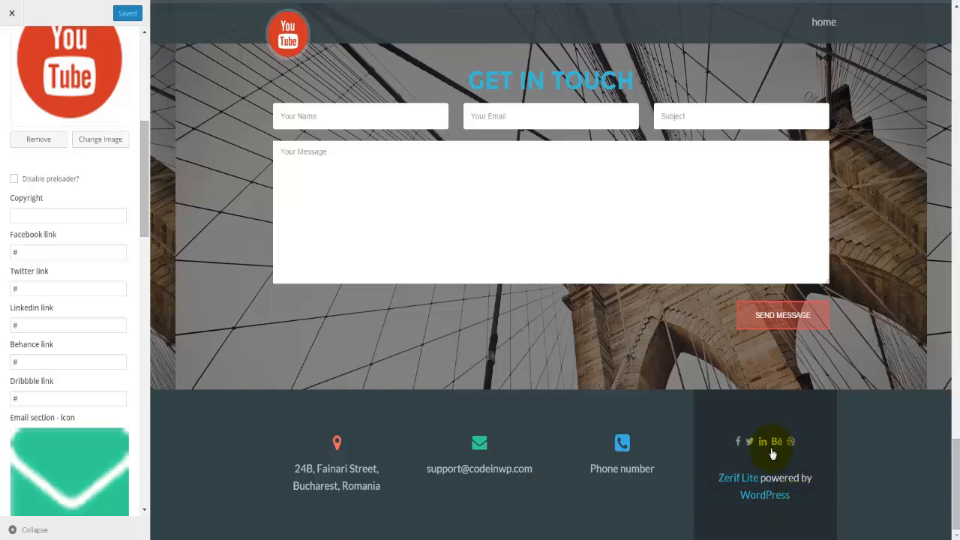
left_click(88, 253)
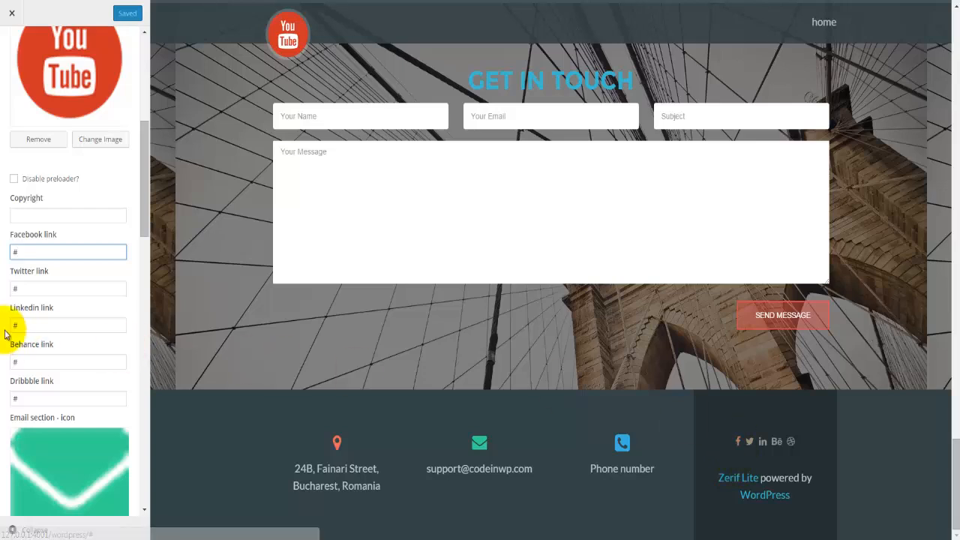
left_click(47, 326)
Step: Replace the existing contact e-mail with the company's info address
scroll(66, 352, "down", 1)
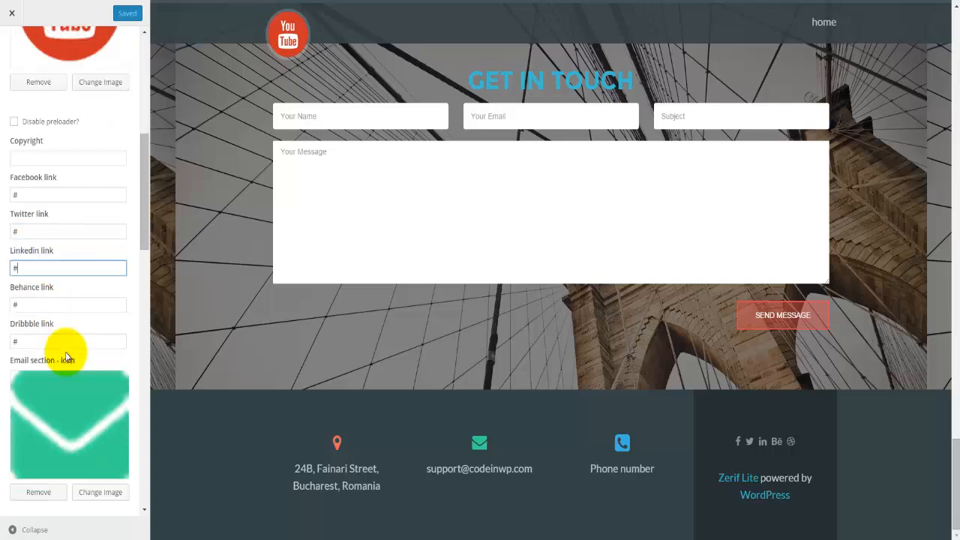
scroll(65, 352, "down", 1)
scroll(66, 358, "down", 3)
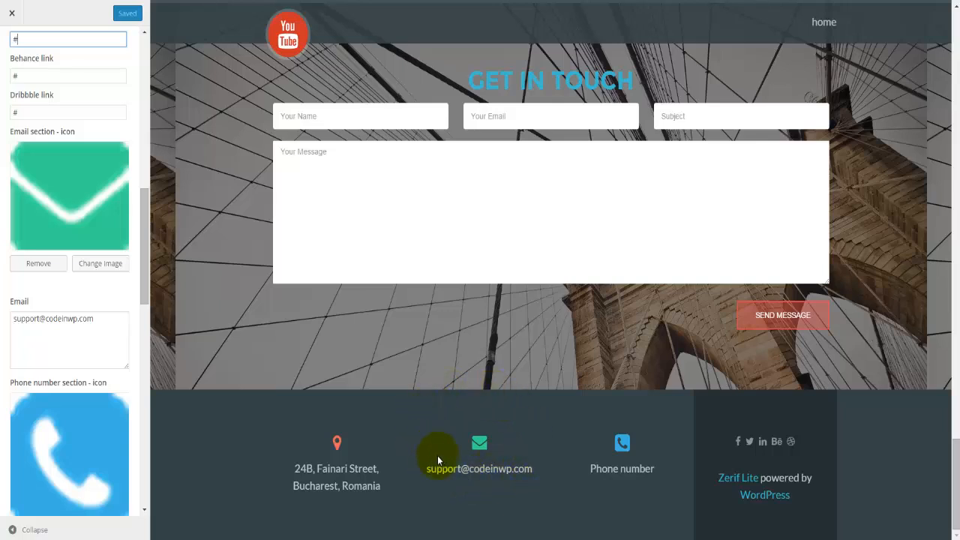
left_click_drag(93, 319, 11, 320)
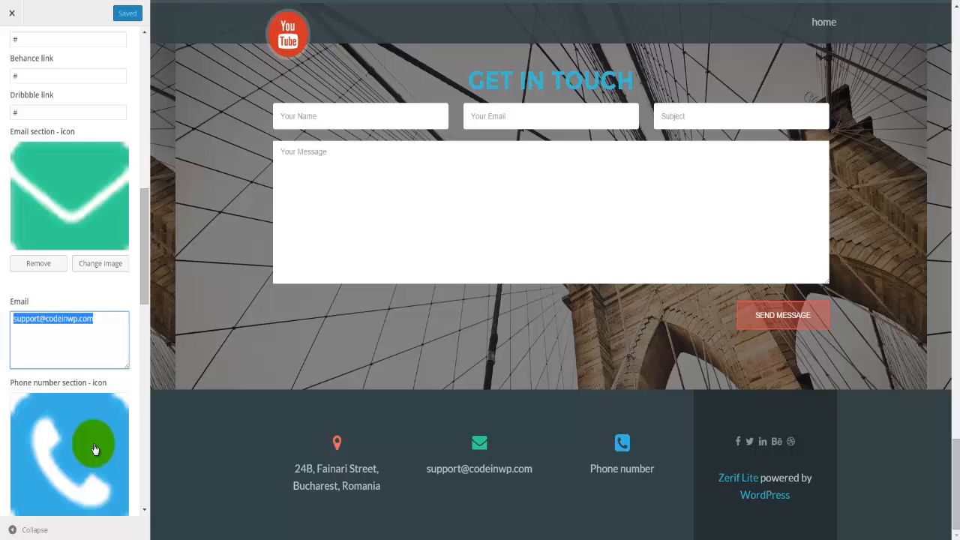
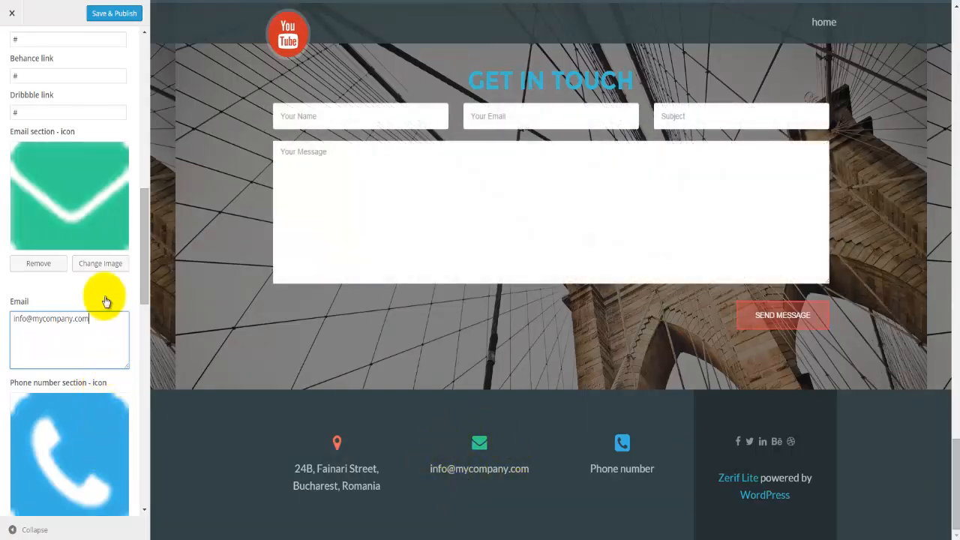
scroll(89, 350, "down", 3)
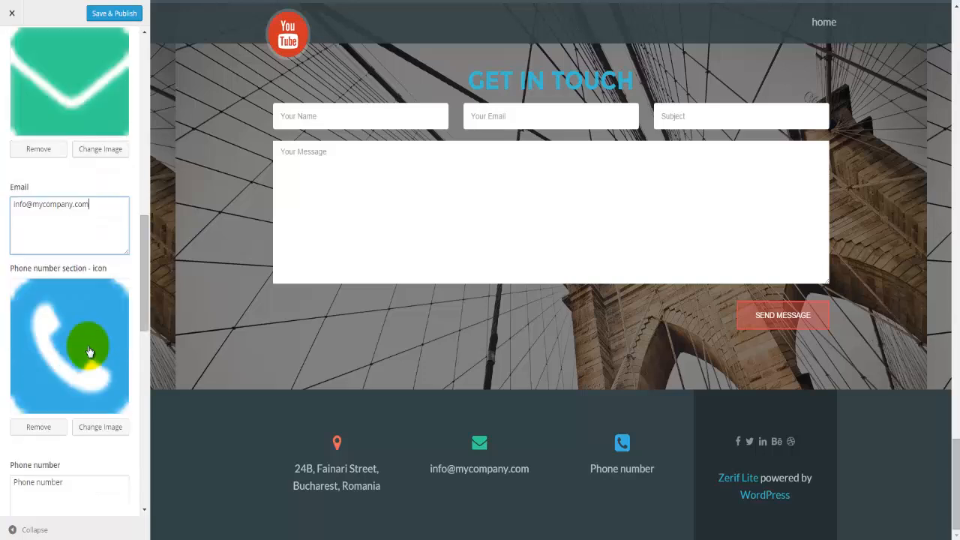
scroll(57, 450, "down", 2)
Step: Check the Phone number and Address fields below the e-mail
left_click(75, 431)
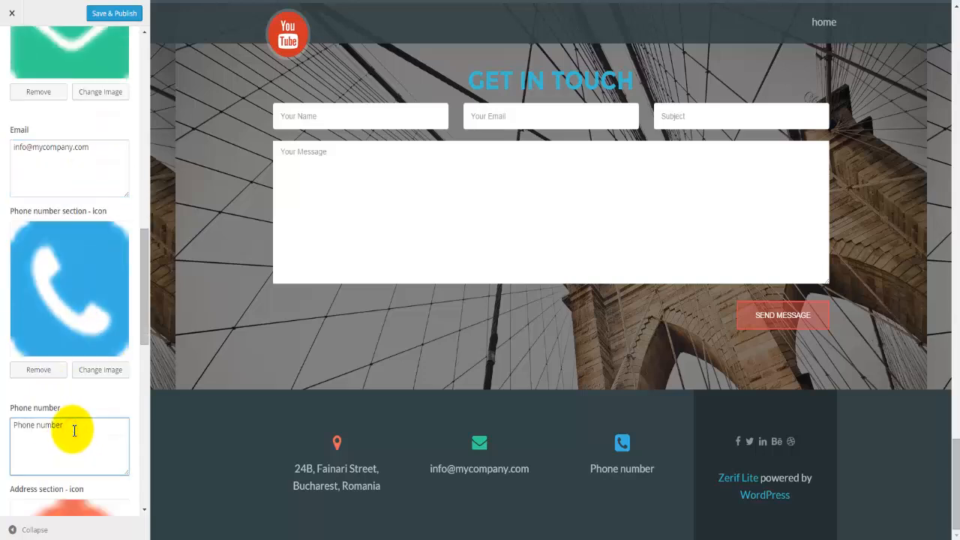
scroll(74, 434, "down", 2)
scroll(73, 435, "down", 2)
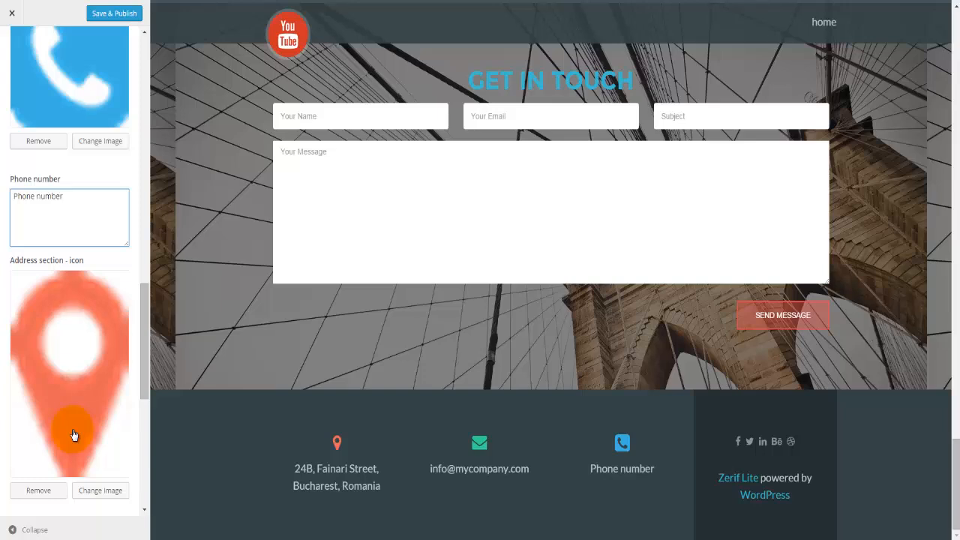
scroll(74, 435, "down", 2)
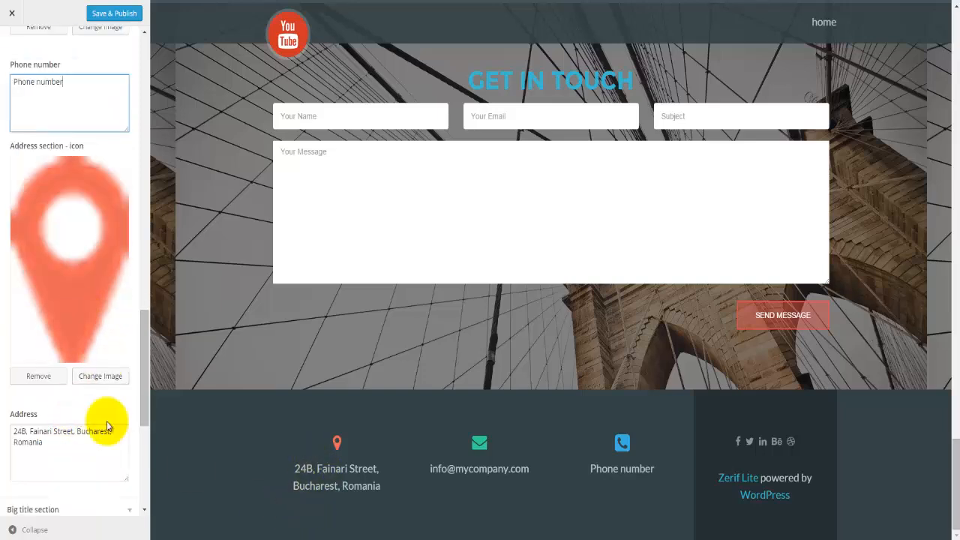
scroll(39, 381, "down", 1)
left_click(31, 383)
scroll(88, 412, "down", 1)
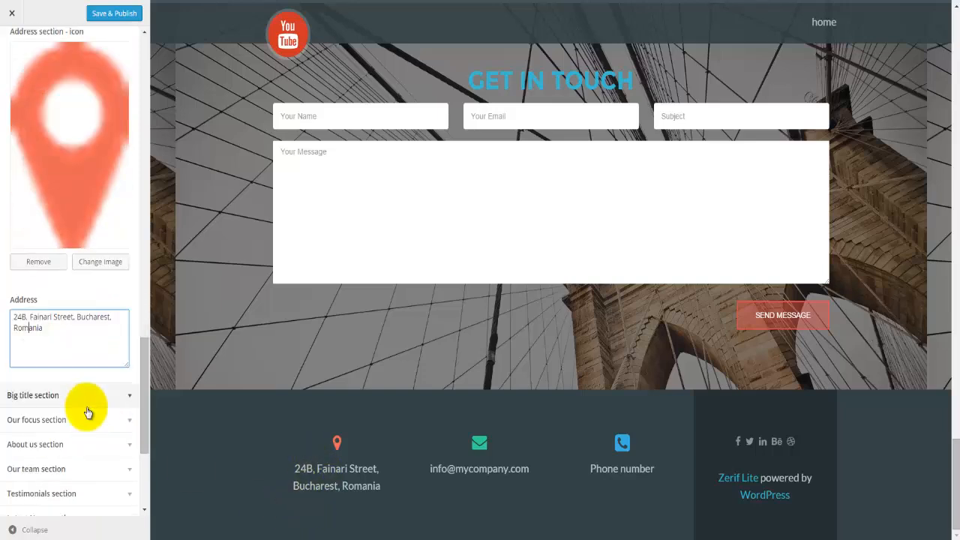
scroll(88, 412, "down", 1)
Step: In the Big title section, change the title to 'Welcome to my webpage'
left_click(58, 339)
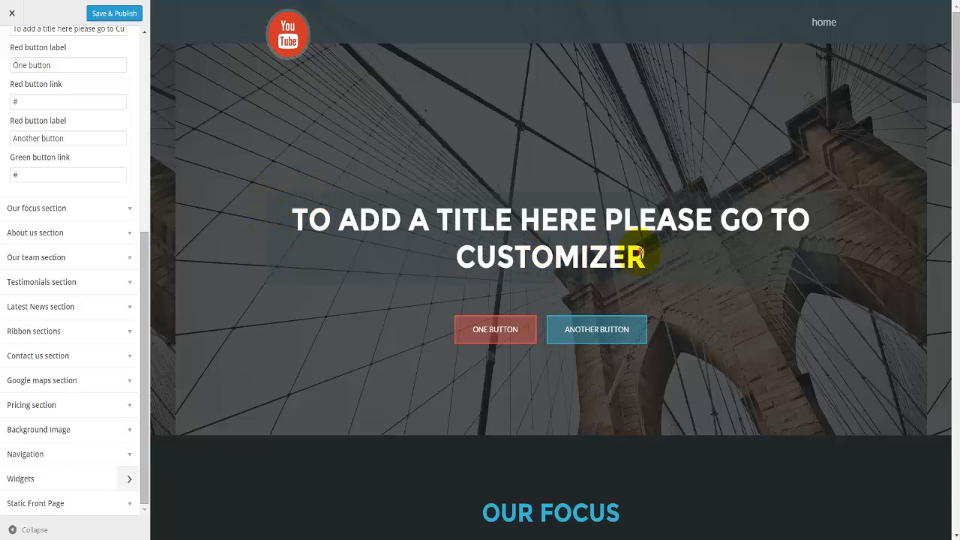
left_click_drag(643, 255, 300, 219)
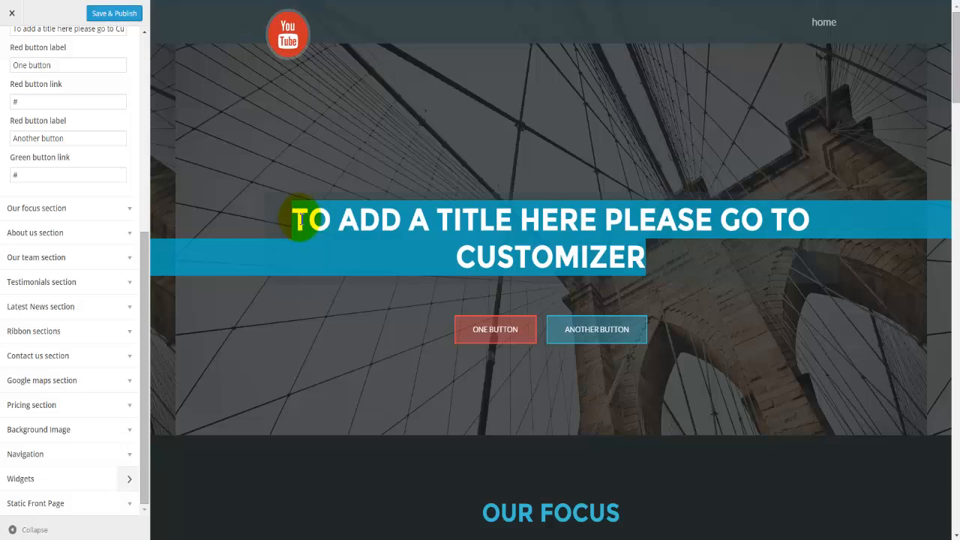
left_click(418, 225)
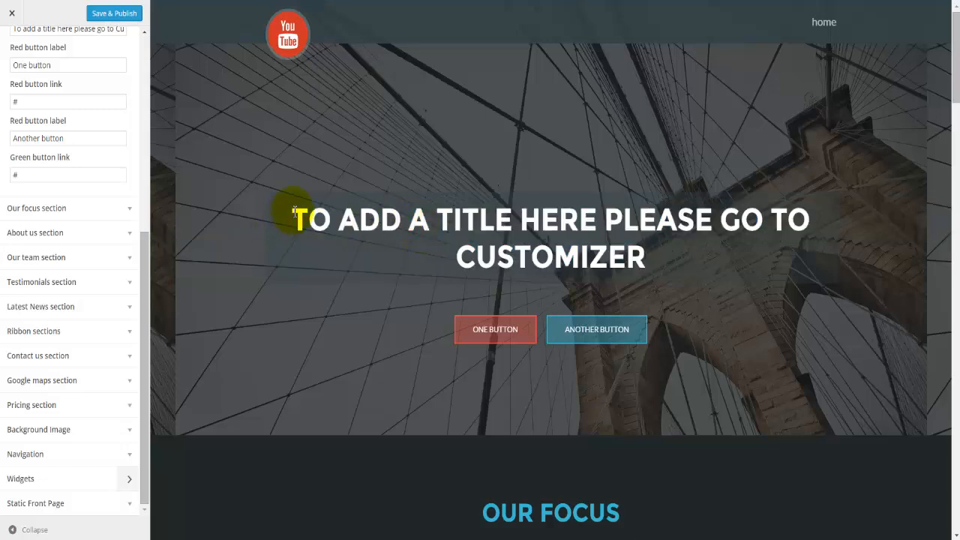
left_click_drag(294, 212, 799, 225)
scroll(108, 188, "up", 1)
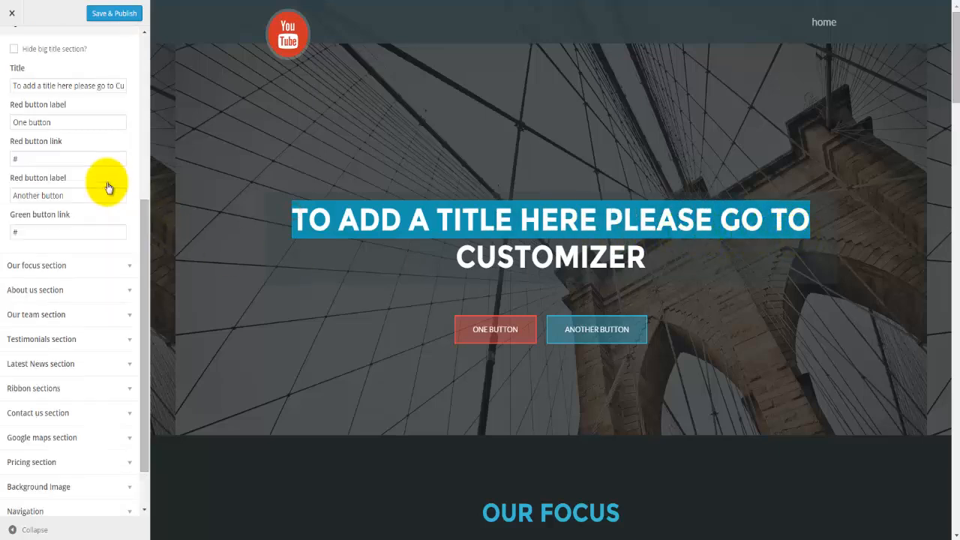
left_click(113, 87)
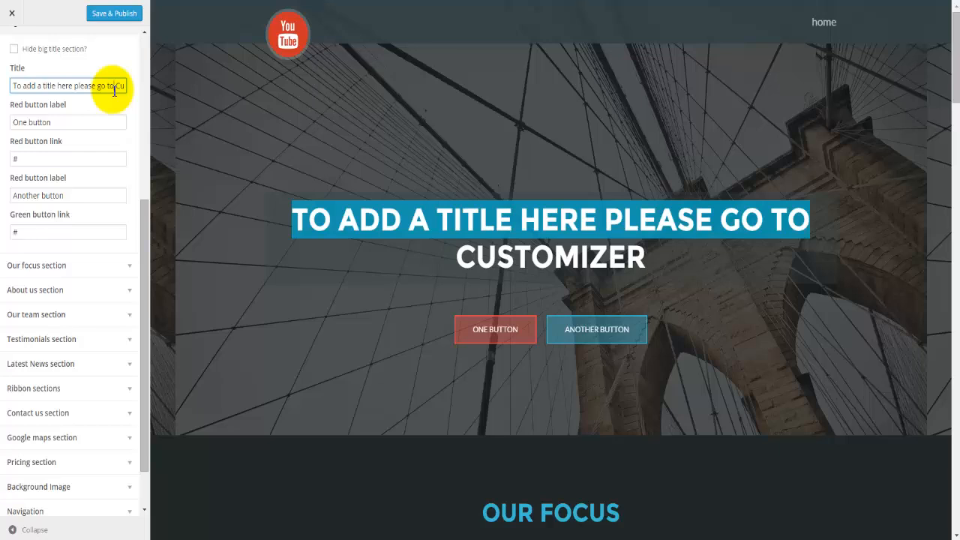
key("ctrl+a")
type("Welcome to my webpage")
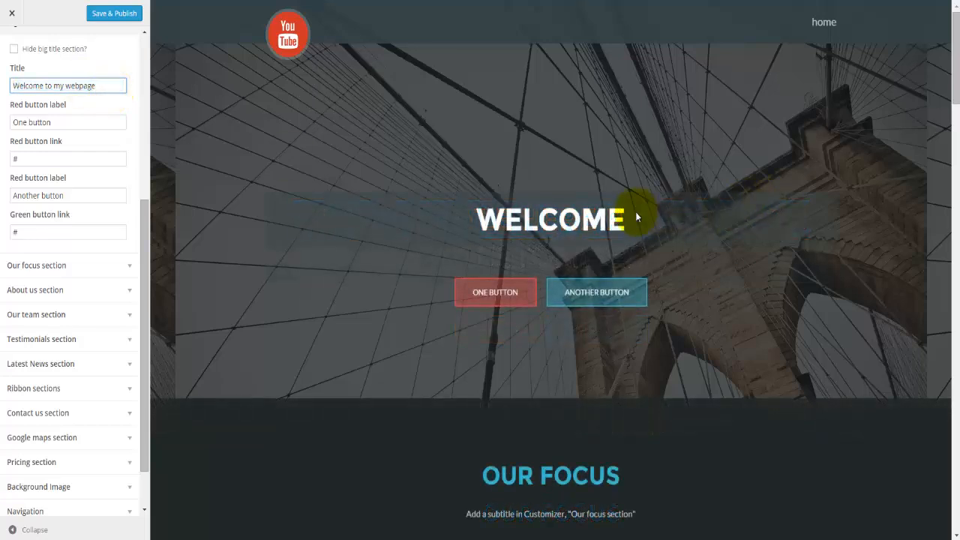
Step: Relabel the two buttons 'Company Profile' and 'Company information'
left_click(66, 123)
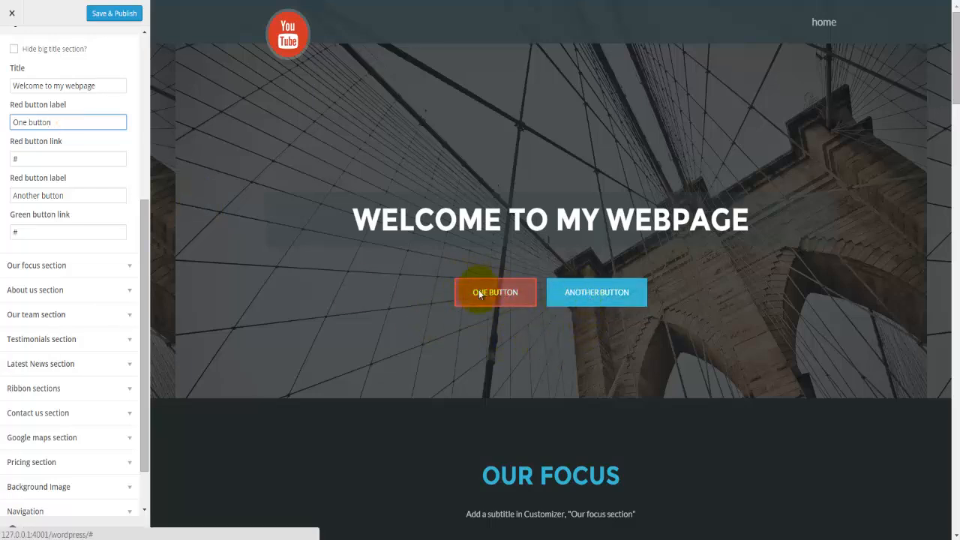
left_click(75, 158)
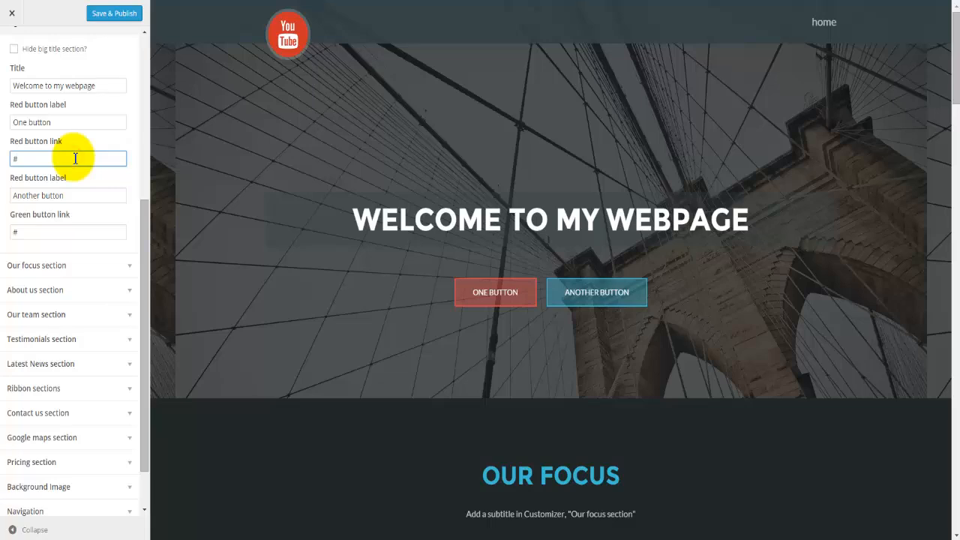
left_click_drag(60, 122, 11, 122)
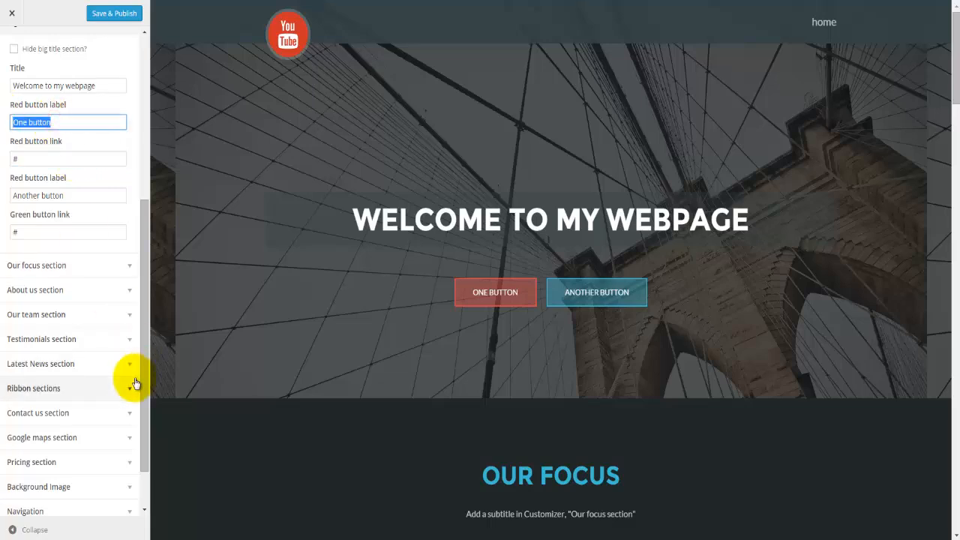
type("Company Profile")
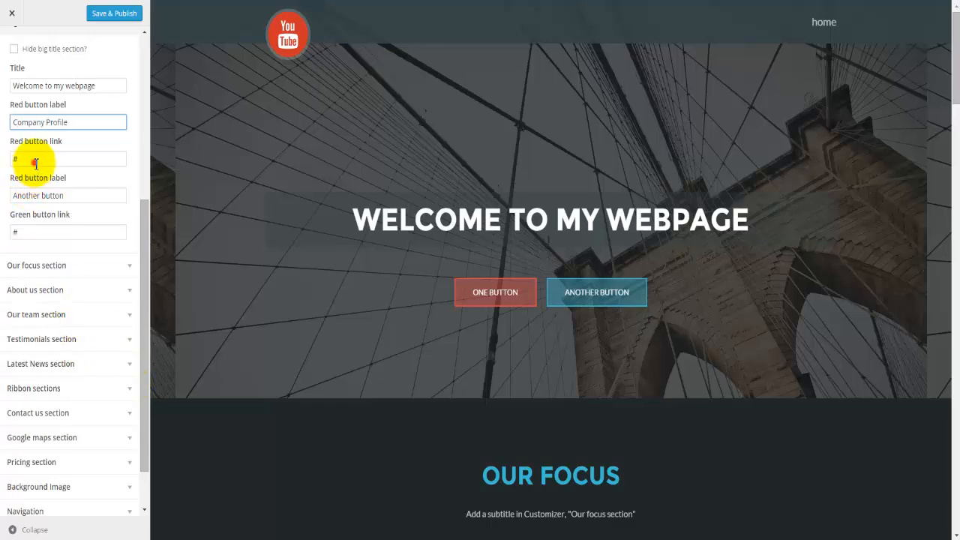
left_click(34, 163)
left_click_drag(34, 158, 15, 156)
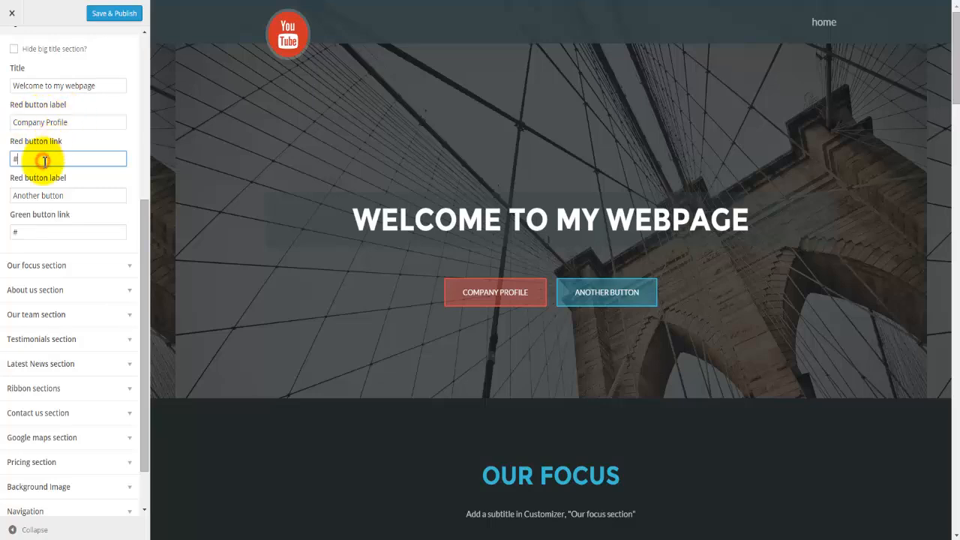
left_click_drag(66, 195, 11, 193)
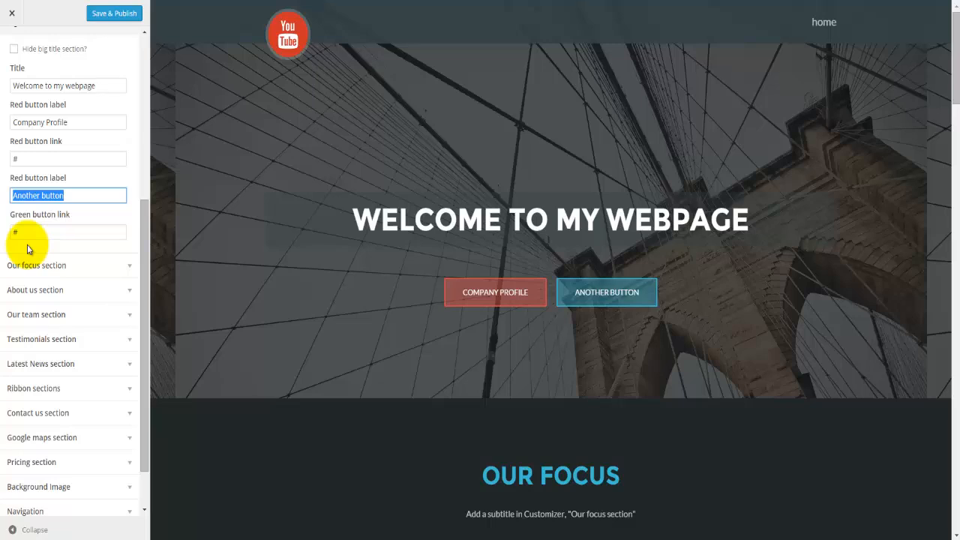
type("Company information")
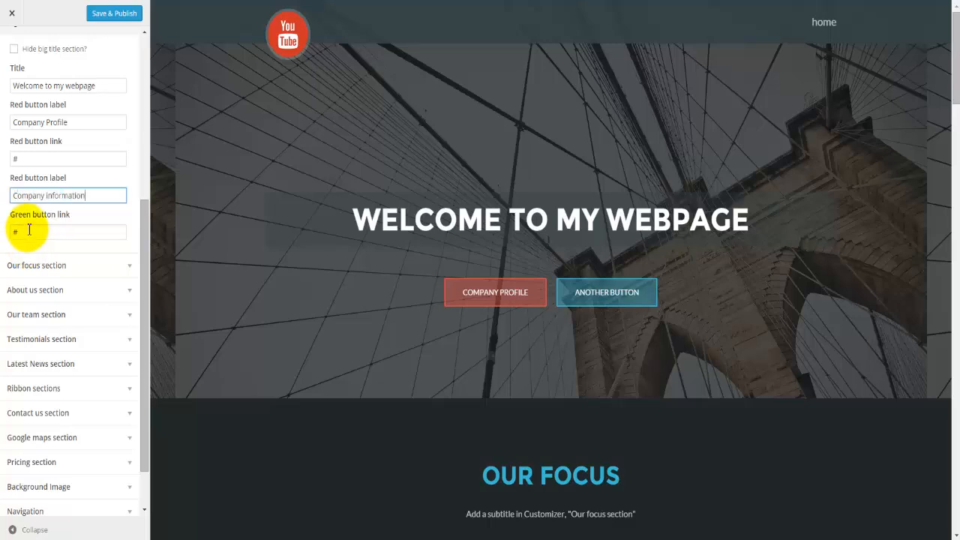
left_click(28, 233)
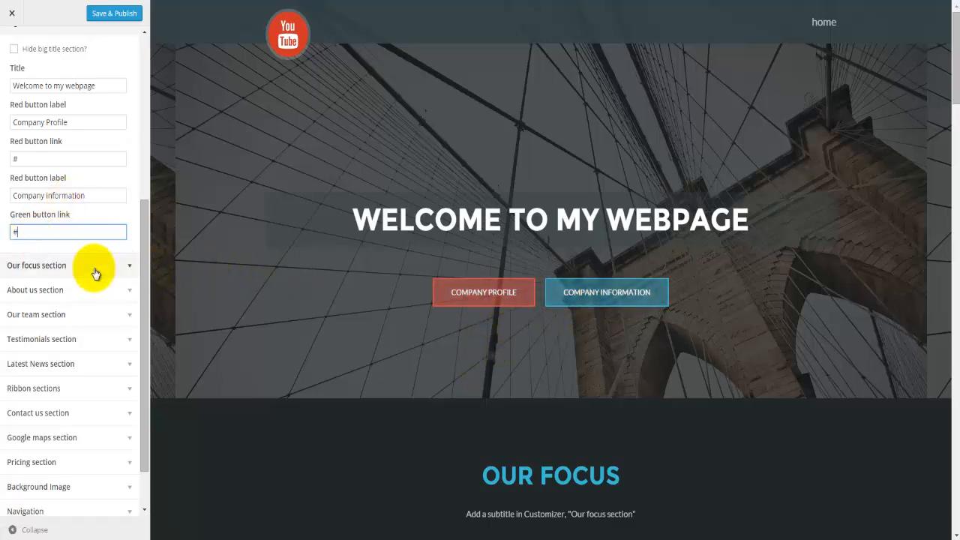
left_click(17, 269)
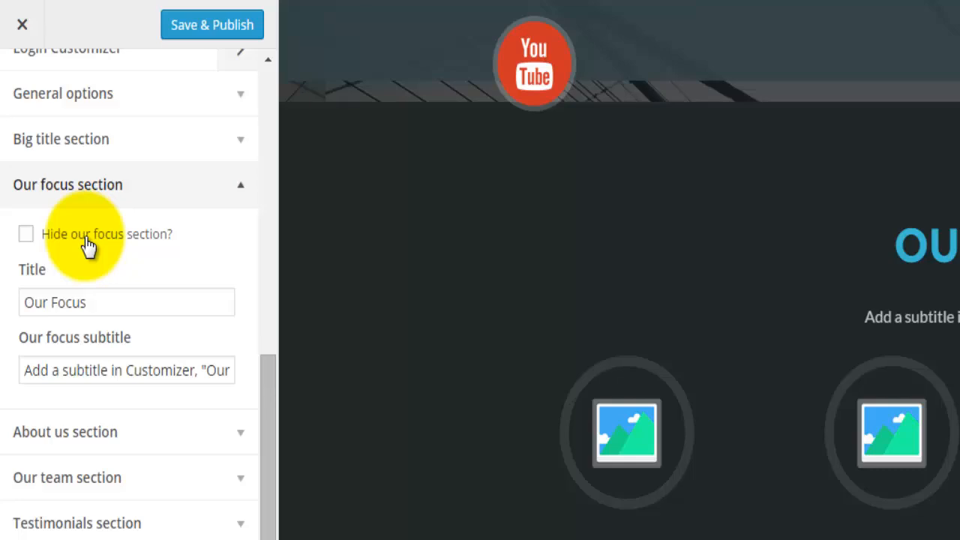
Step: Retitle Our focus to 'our products' with subtitle 'Our products categories'
left_click(87, 240)
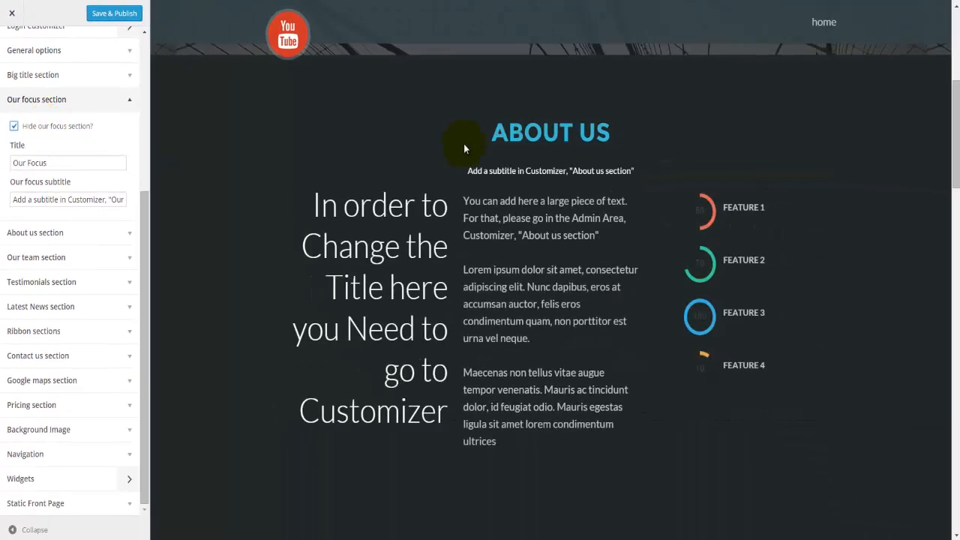
left_click(62, 129)
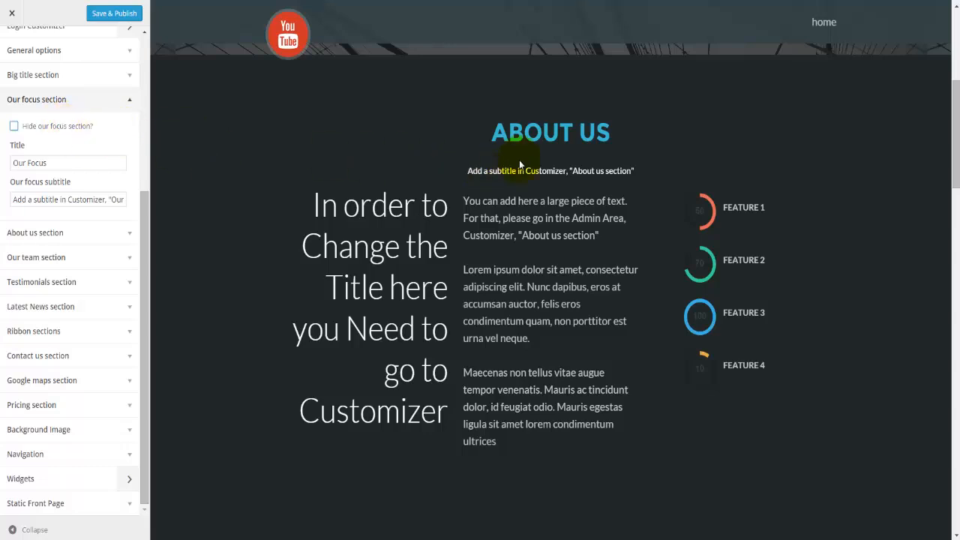
left_click(28, 165)
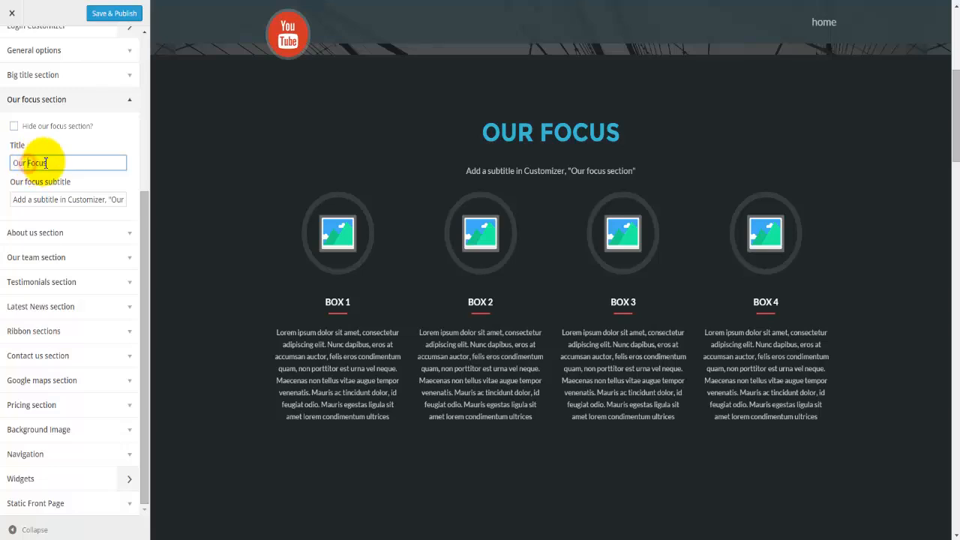
left_click_drag(64, 162, 9, 162)
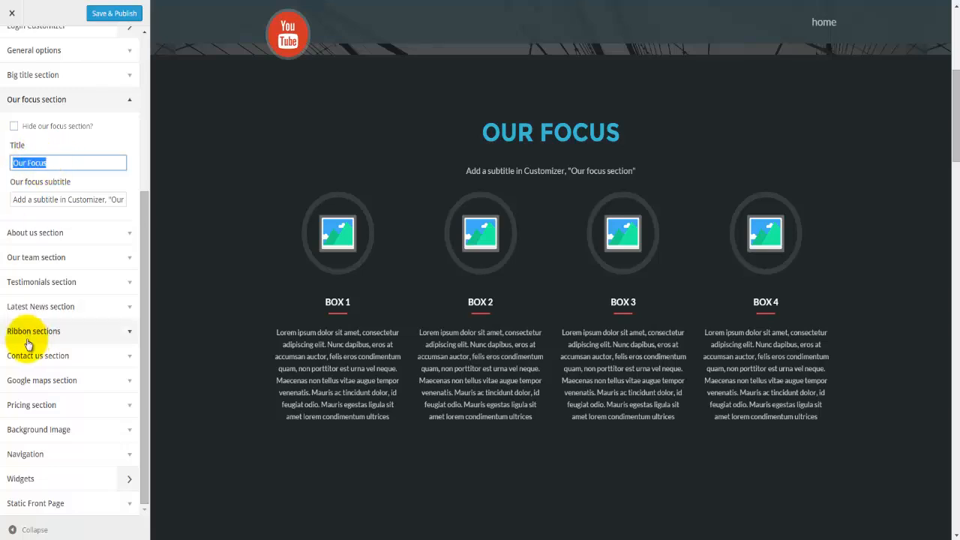
type("our products")
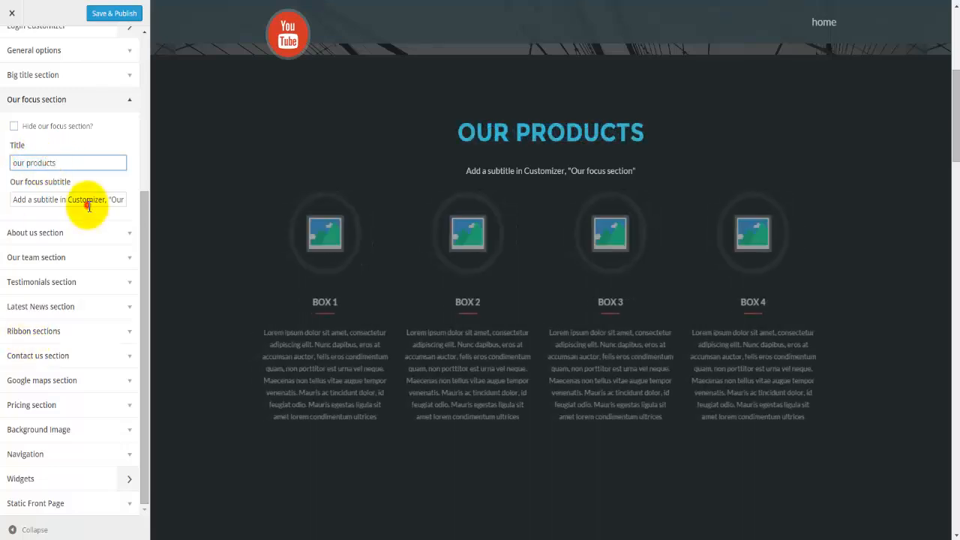
left_click(86, 201)
key("ctrl+a")
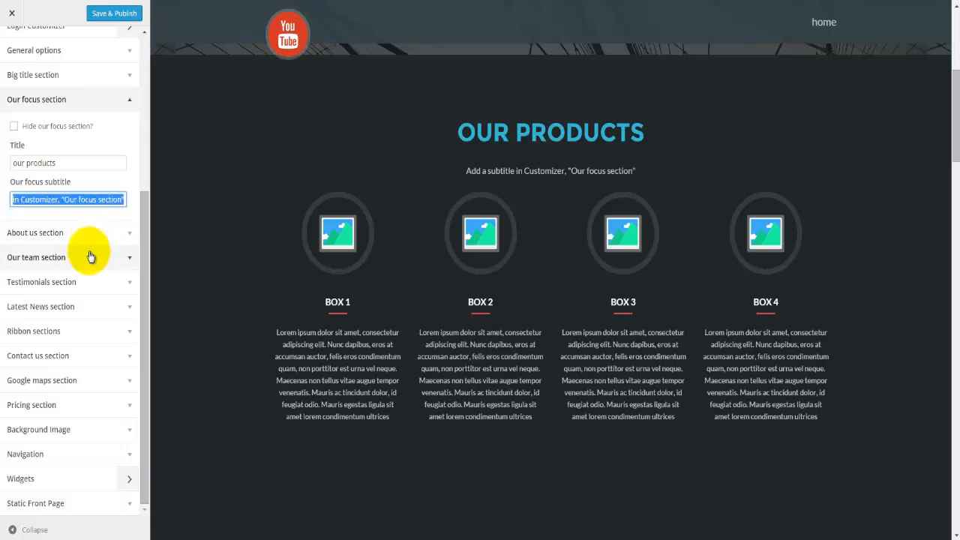
type("Our products categories")
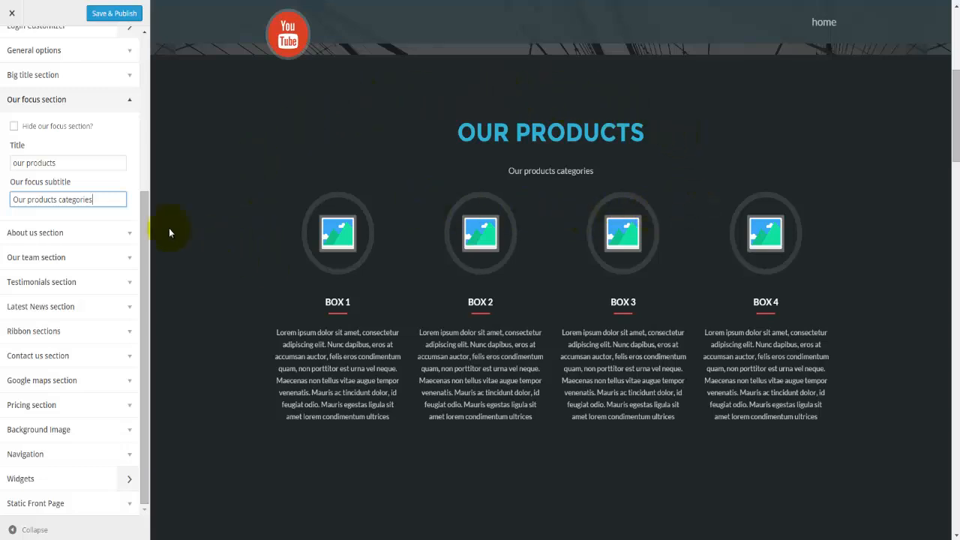
left_click(65, 239)
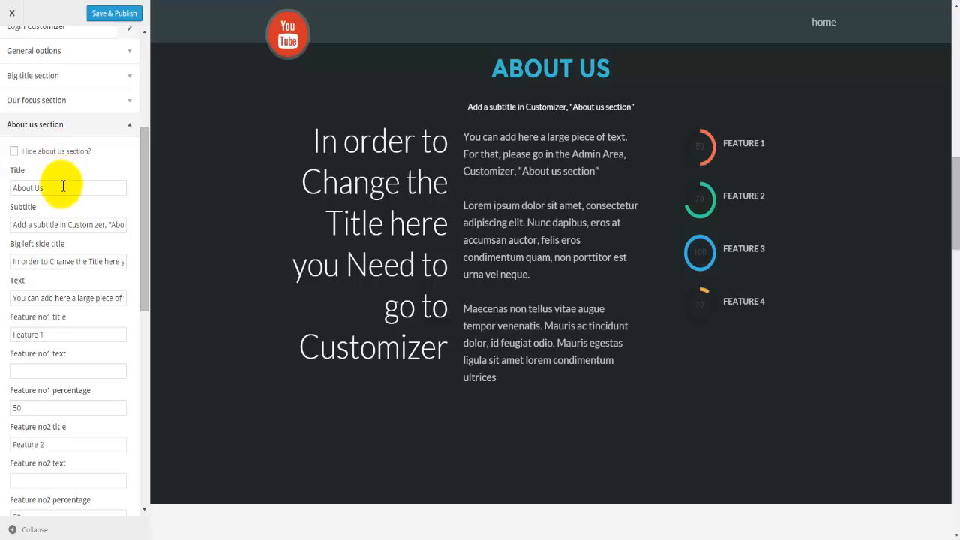
Step: Set the About us title to 'The company' and paste the subtitle 'More information about our company'
left_click(62, 186)
left_click_drag(61, 187, 1, 176)
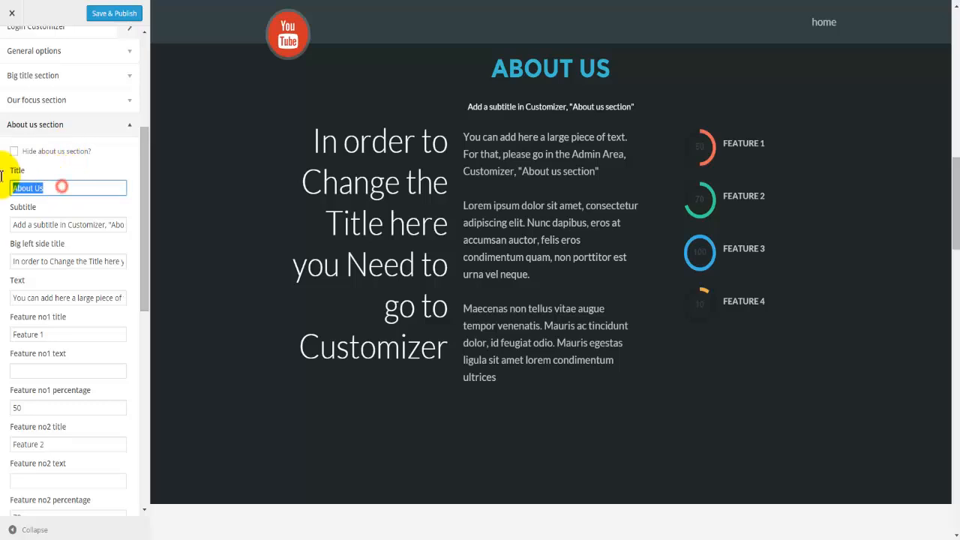
left_click(60, 224)
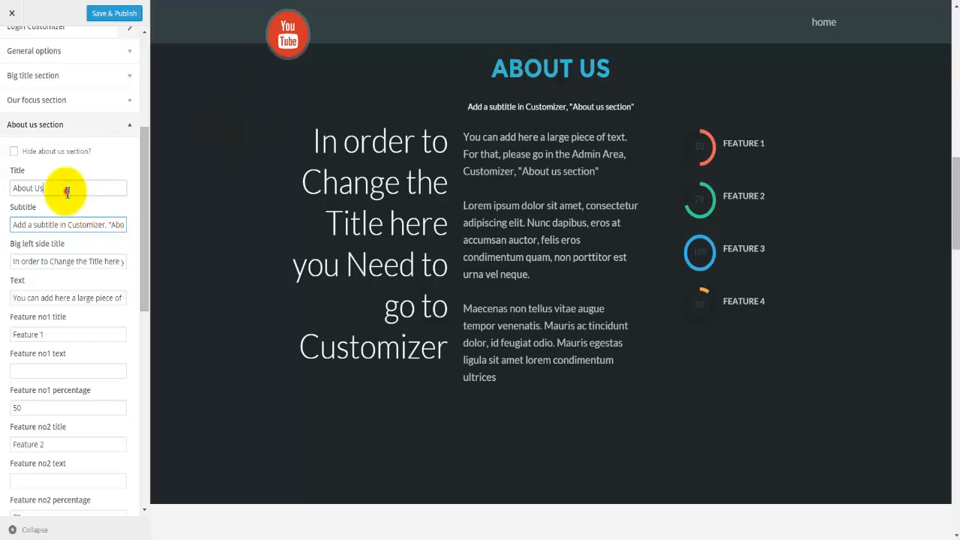
left_click_drag(64, 187, 6, 178)
type("The company")
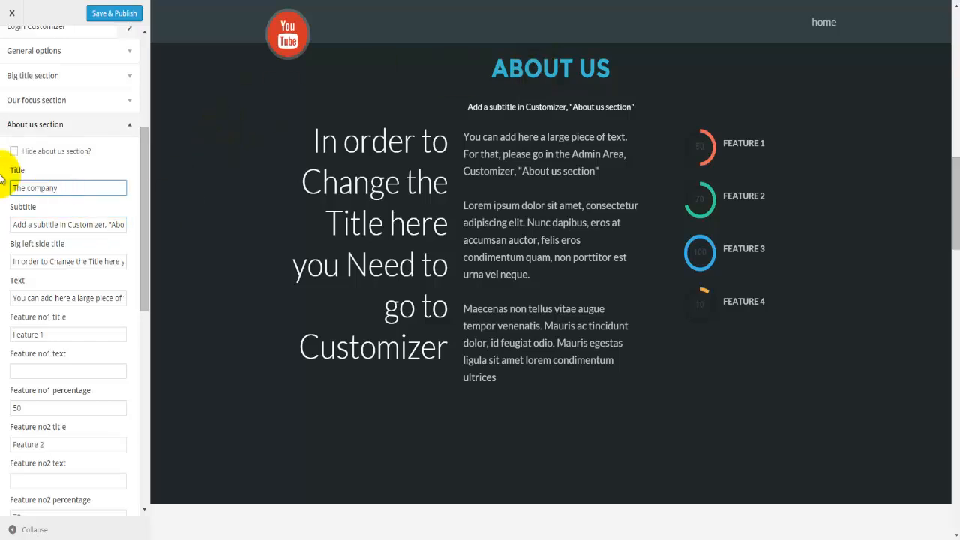
left_click(54, 224)
triple_click(54, 225)
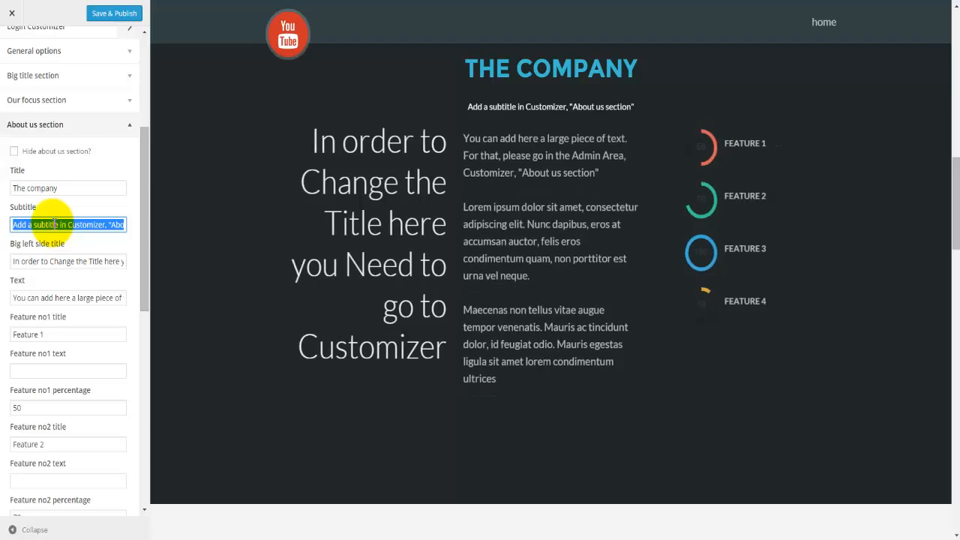
type("More information about our company")
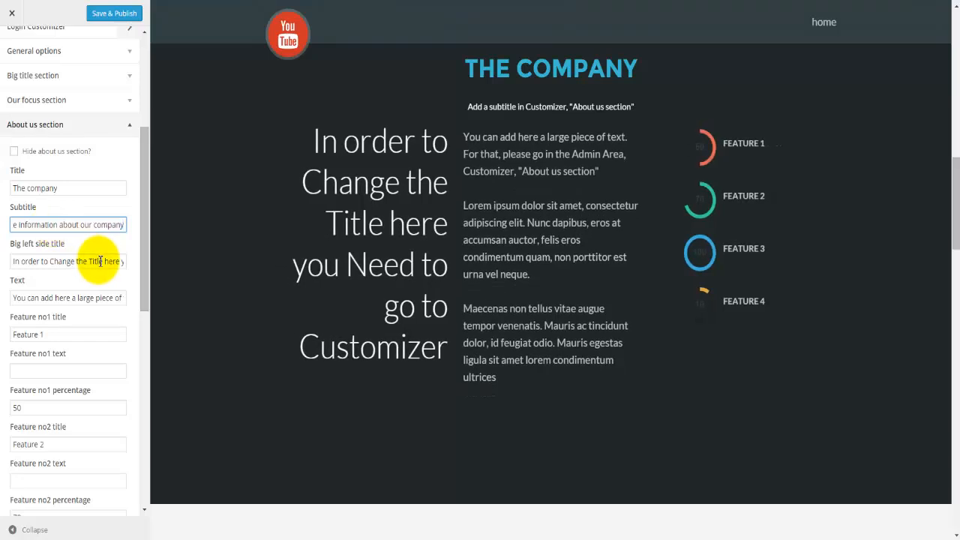
Step: Set the big left-side title to 'About us'
left_click(88, 261)
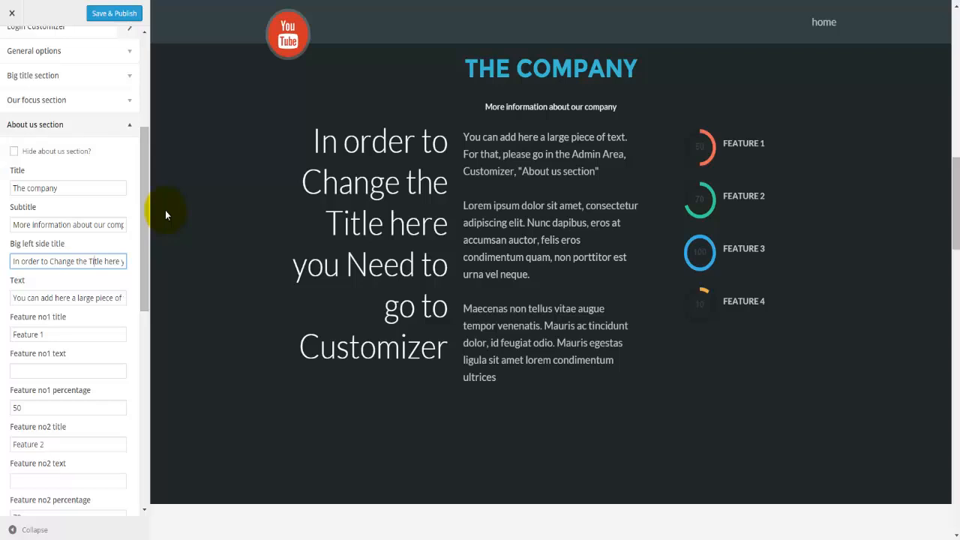
key("ctrl+a")
type("About us")
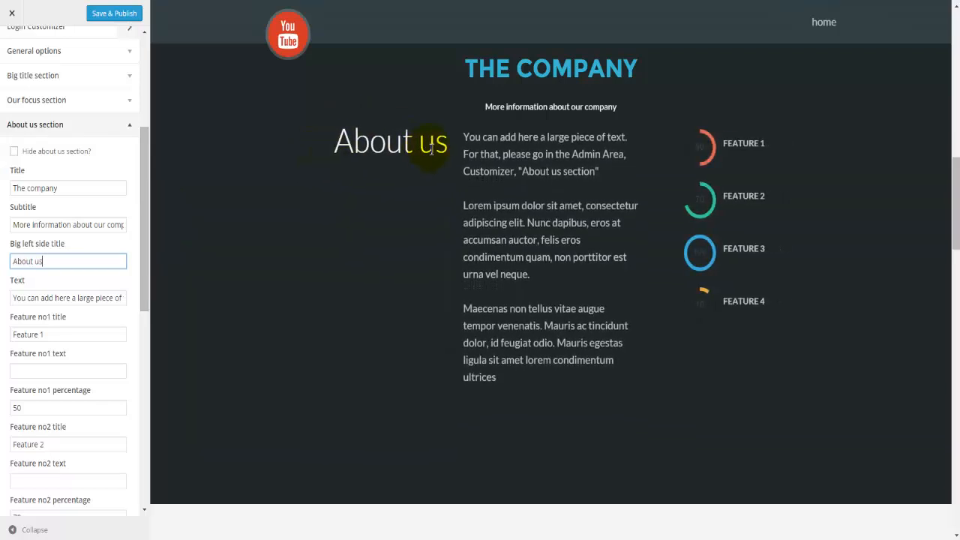
Step: Review the About us body text and first feature title in the preview
left_click(47, 300)
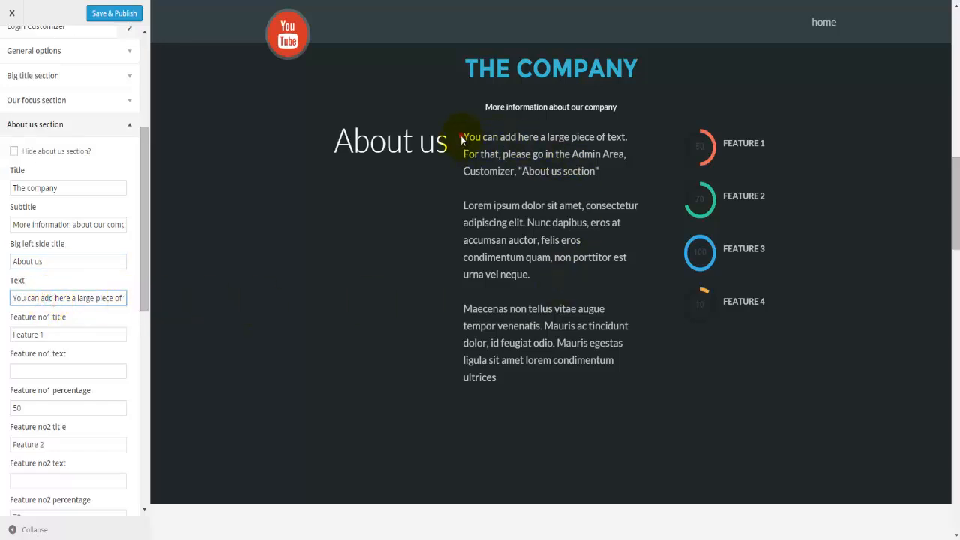
left_click_drag(461, 139, 507, 373)
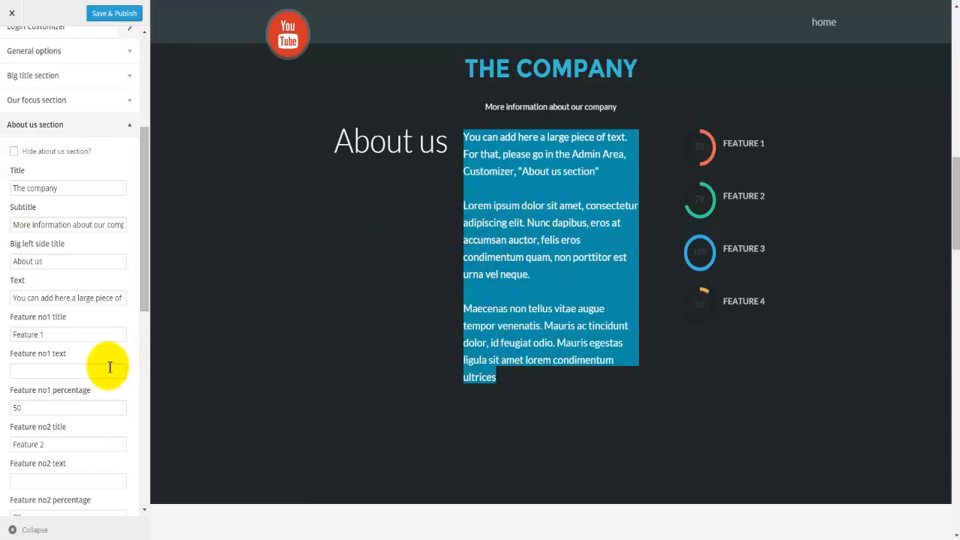
scroll(79, 365, "down", 1)
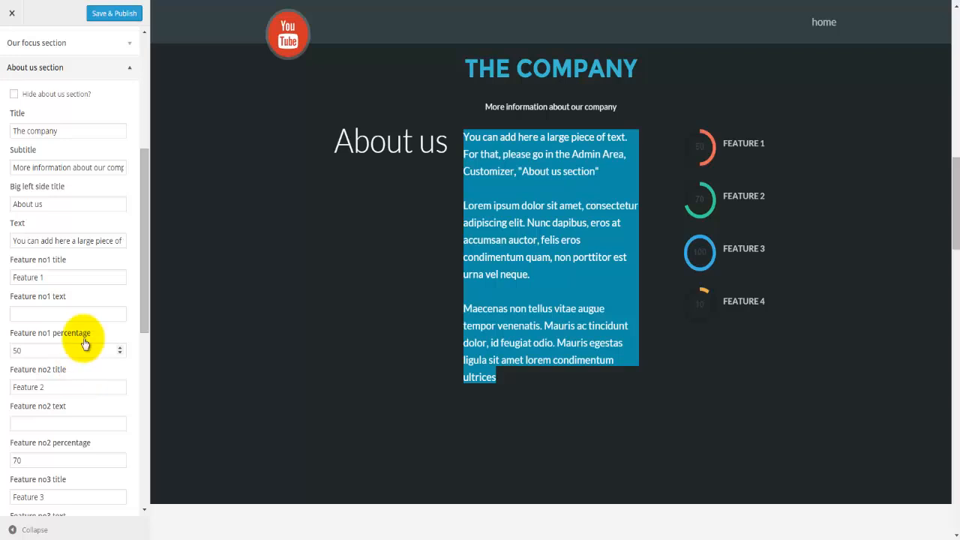
left_click(47, 276)
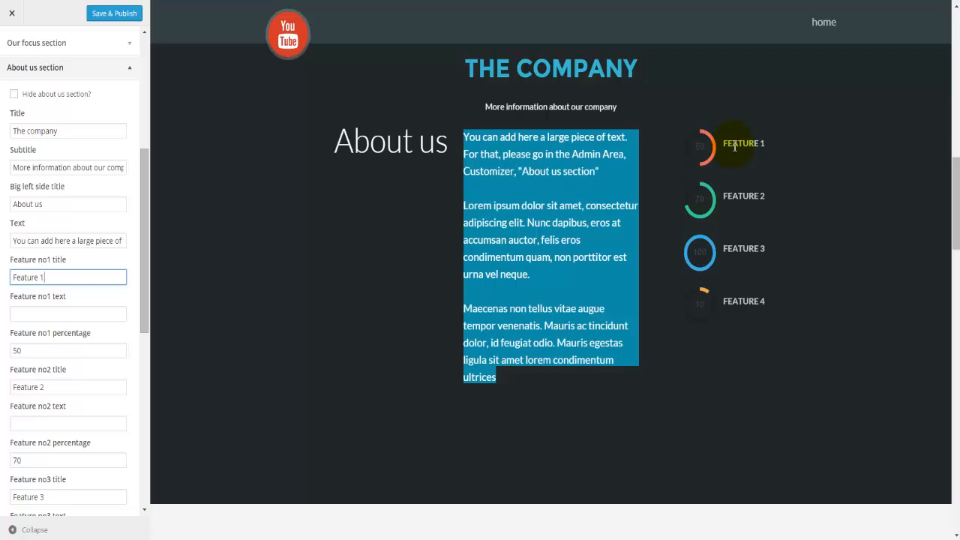
left_click(641, 138)
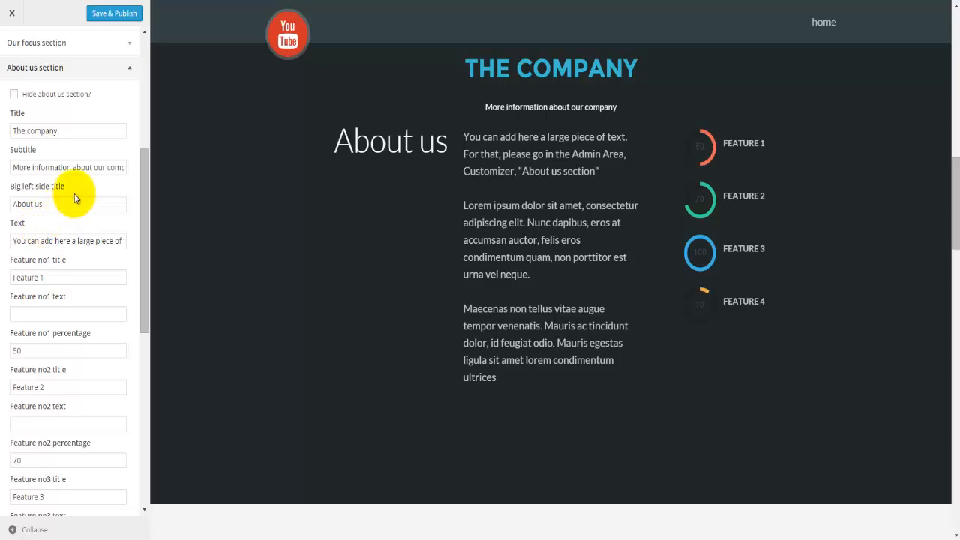
double_click(741, 143)
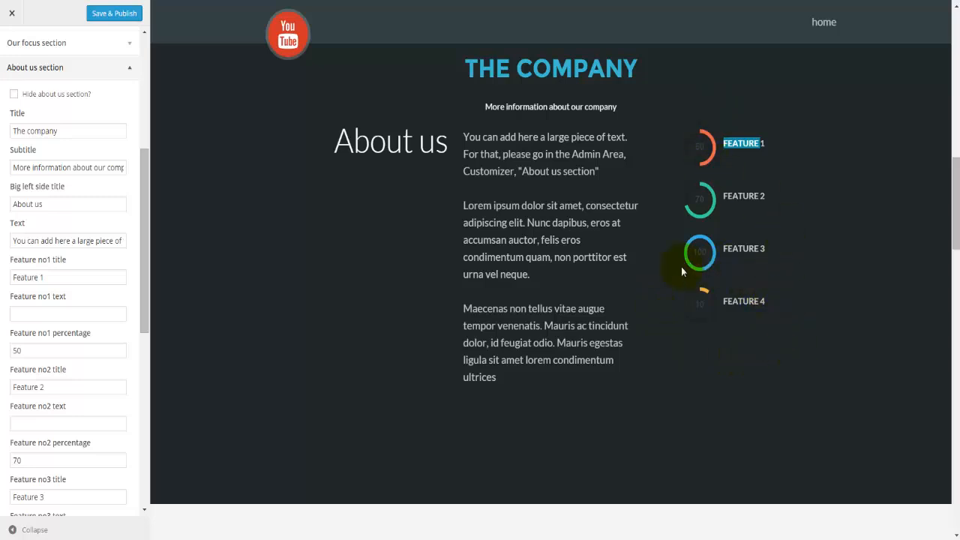
scroll(79, 293, "down", 1)
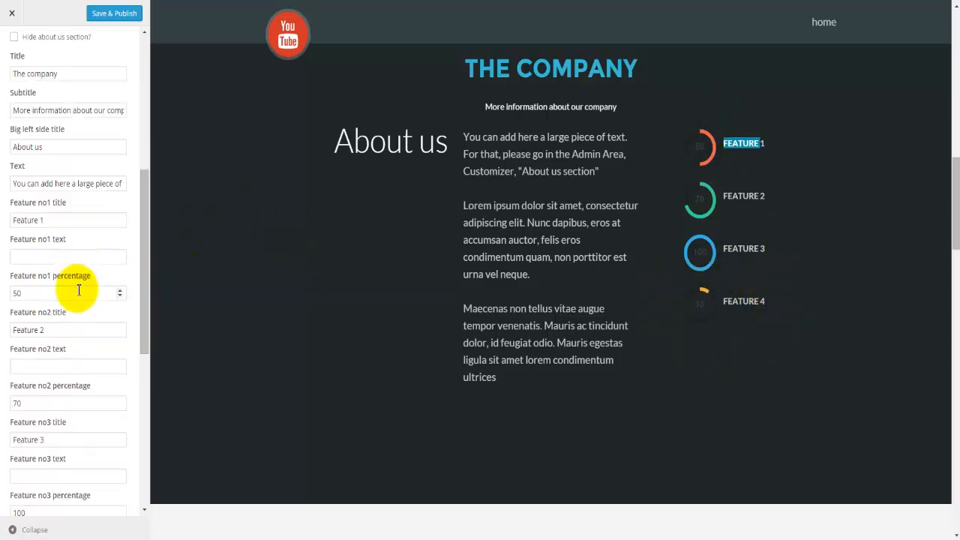
Step: Set Feature no1 to title Engineers, text 'Number of engineers at the company', percentage 21
left_click(47, 219)
triple_click(67, 218)
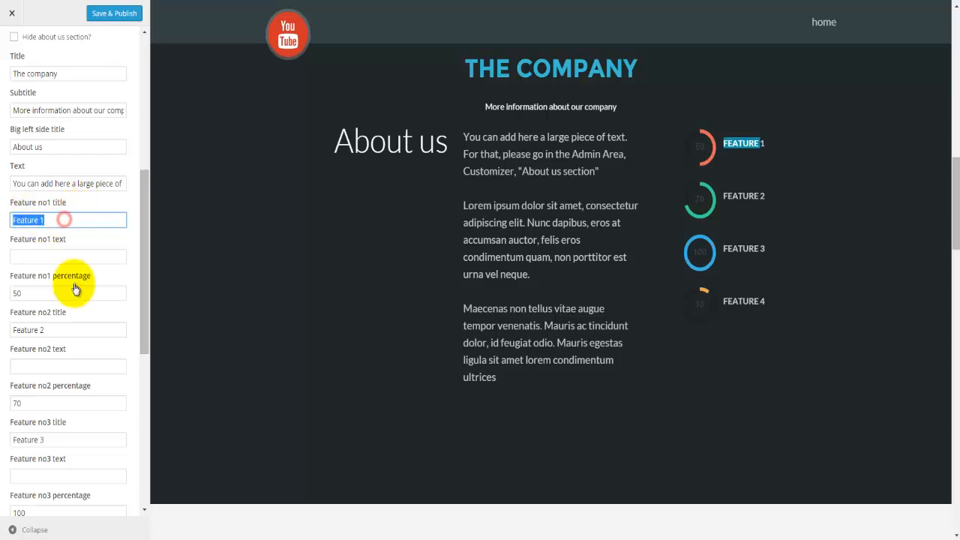
type("Engineers")
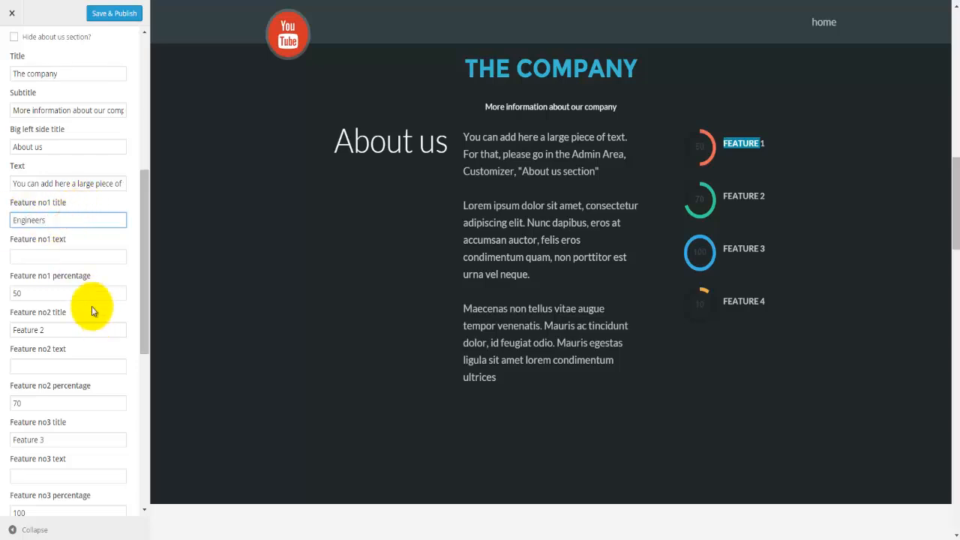
left_click(64, 258)
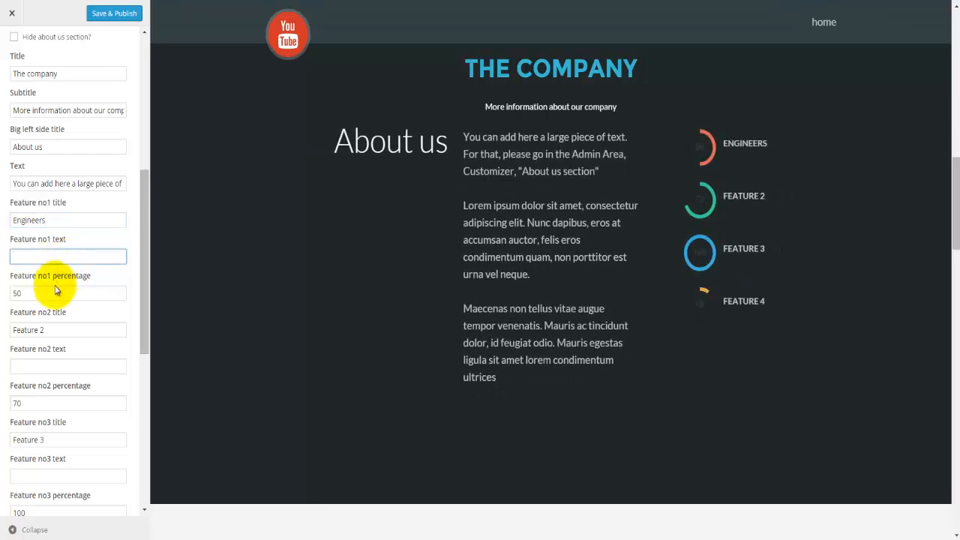
type("Number of engineers at the company")
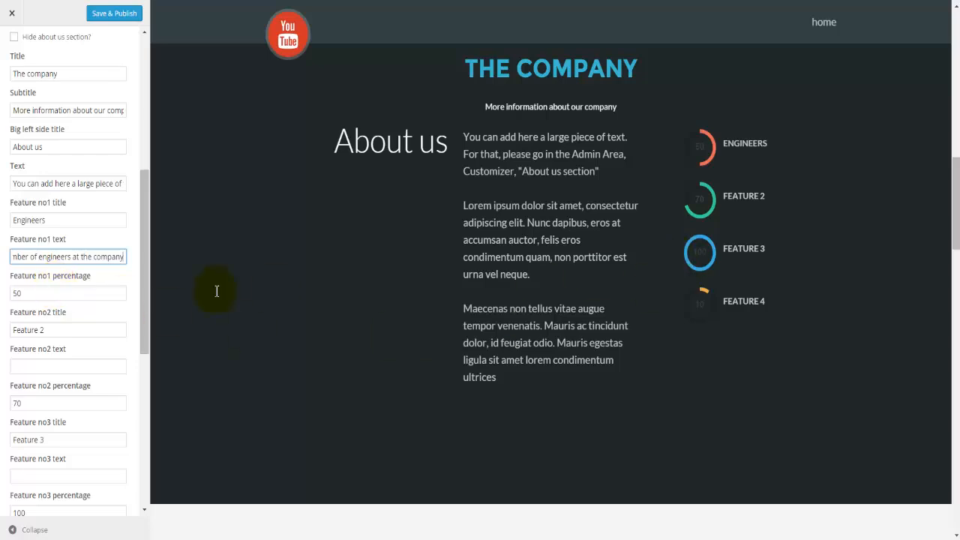
left_click(76, 293)
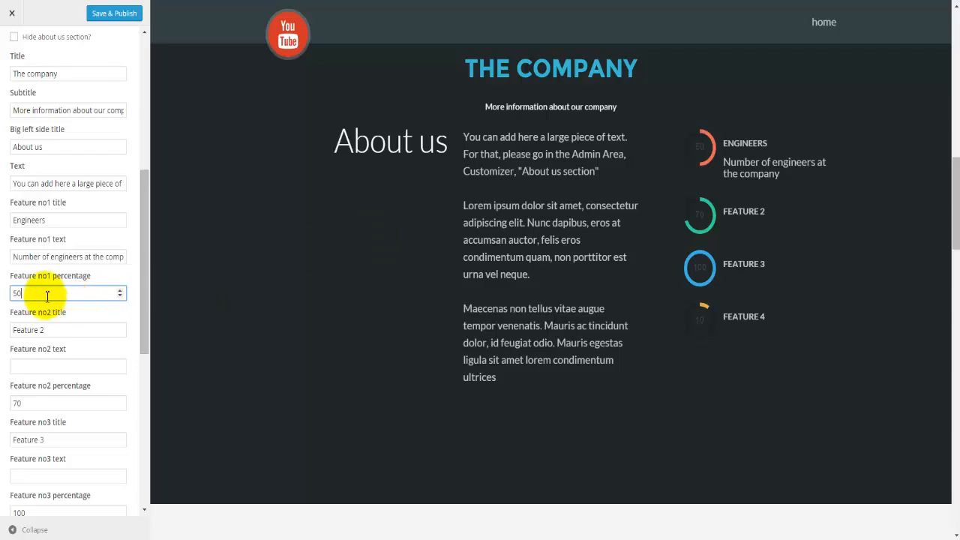
left_click_drag(38, 293, 2, 291)
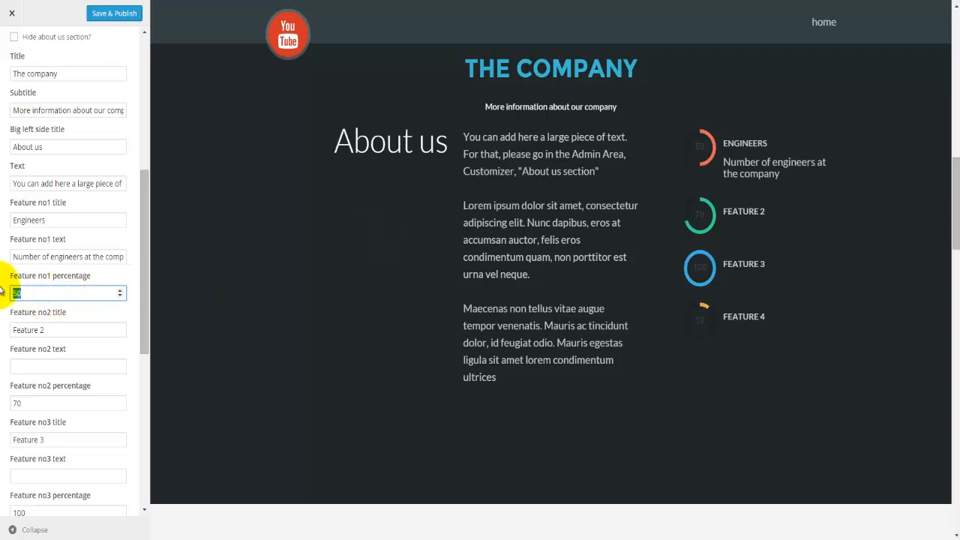
type("21")
left_click(39, 330)
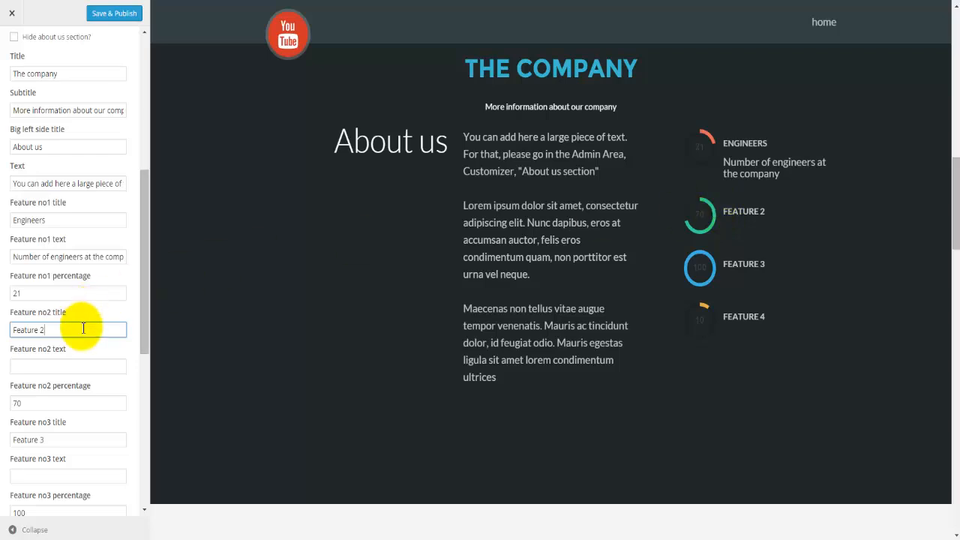
scroll(80, 332, "down", 3)
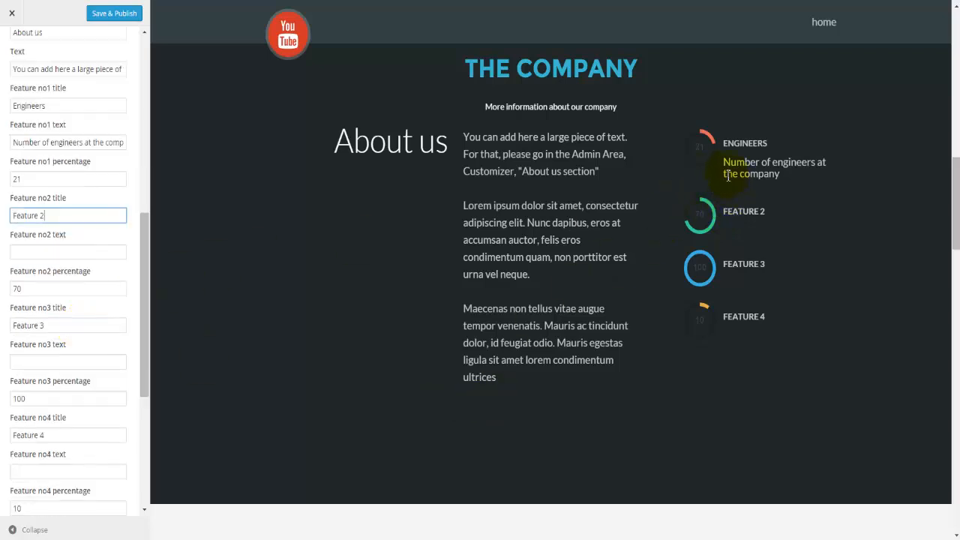
scroll(78, 338, "down", 5)
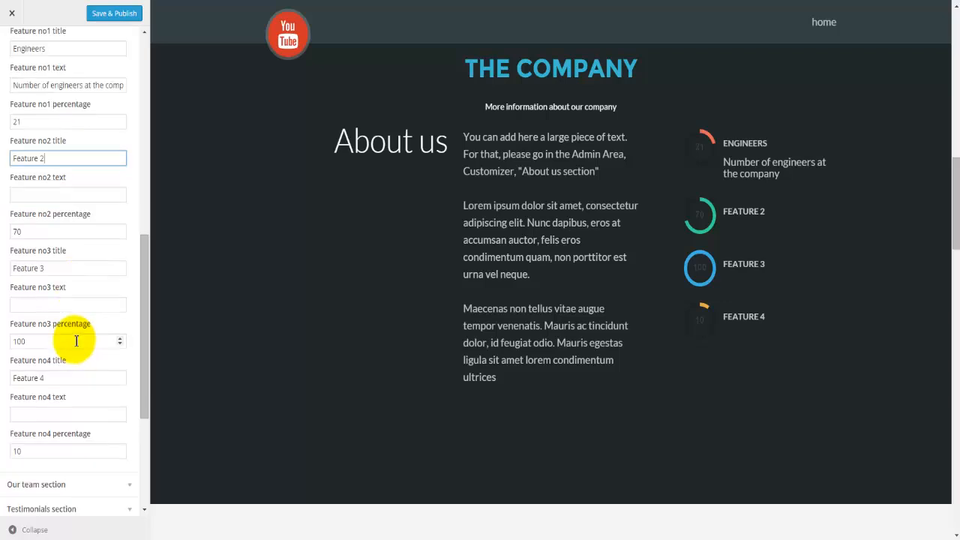
scroll(76, 341, "down", 3)
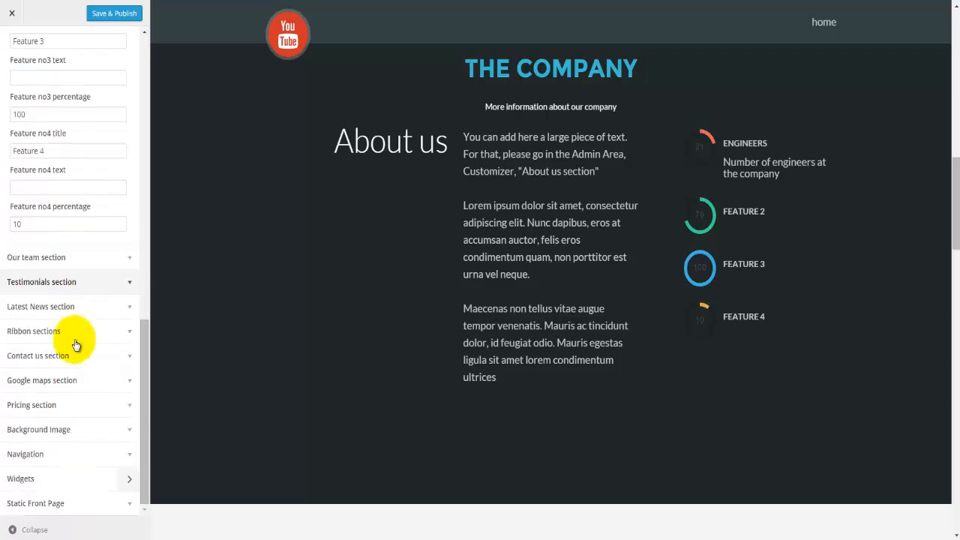
Step: Open the Our team section and inspect its Our Team title and subtitle fields
left_click(59, 258)
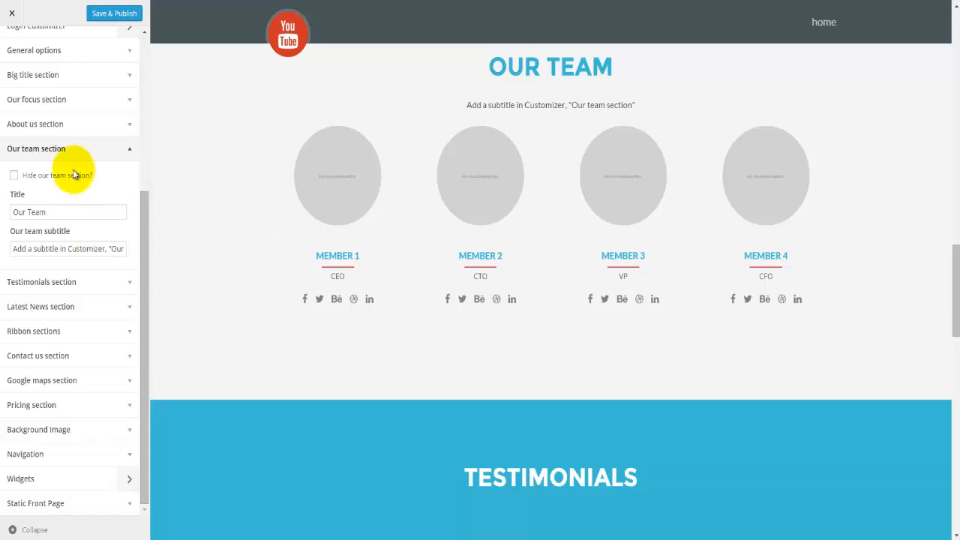
left_click(68, 207)
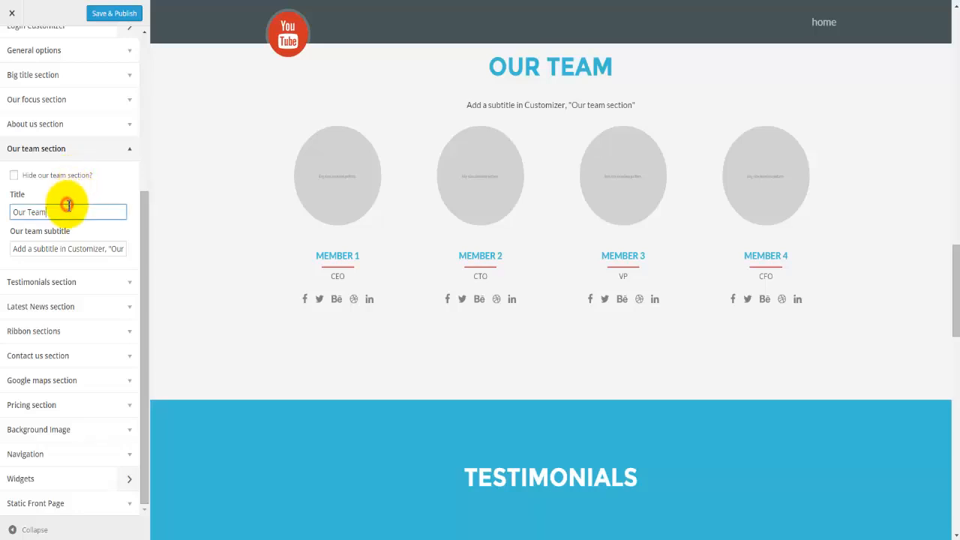
left_click(534, 69)
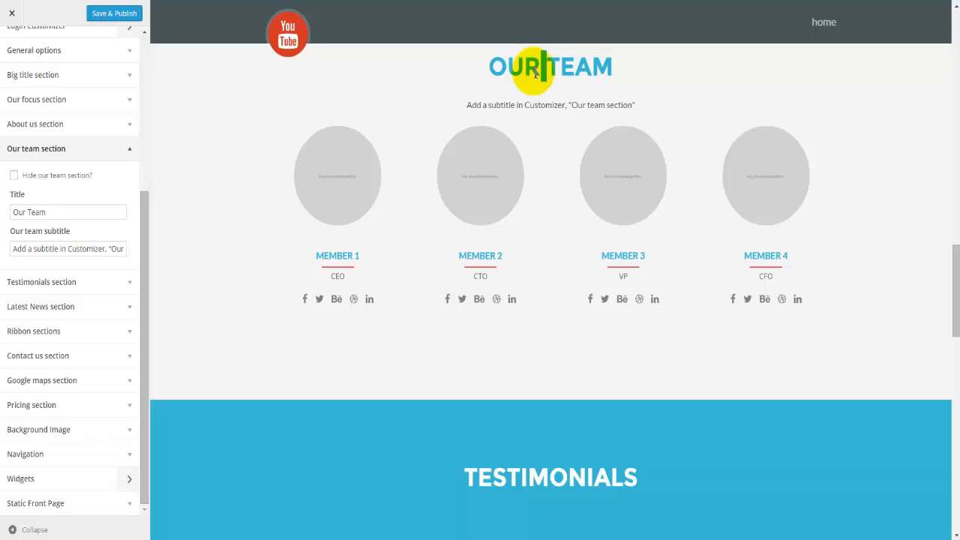
left_click(70, 248)
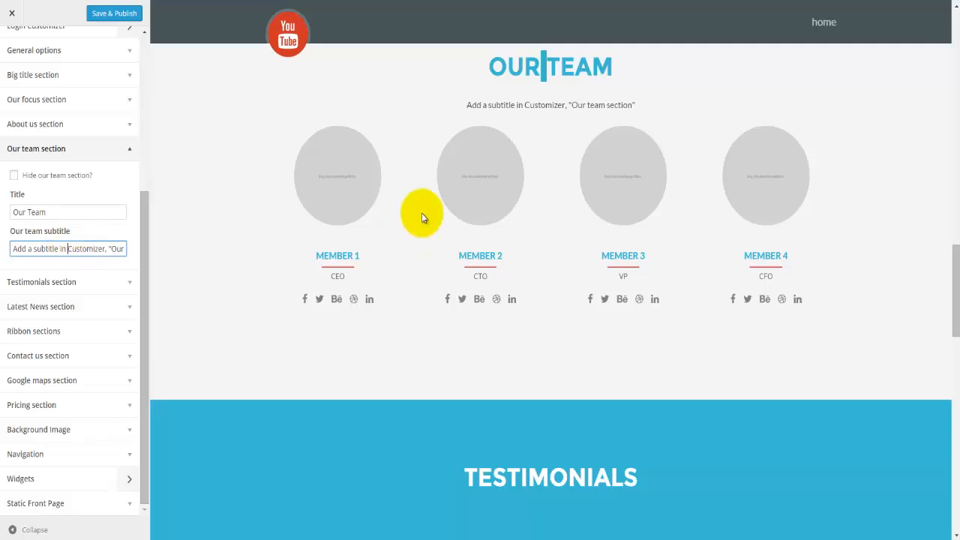
mouse_move(375, 188)
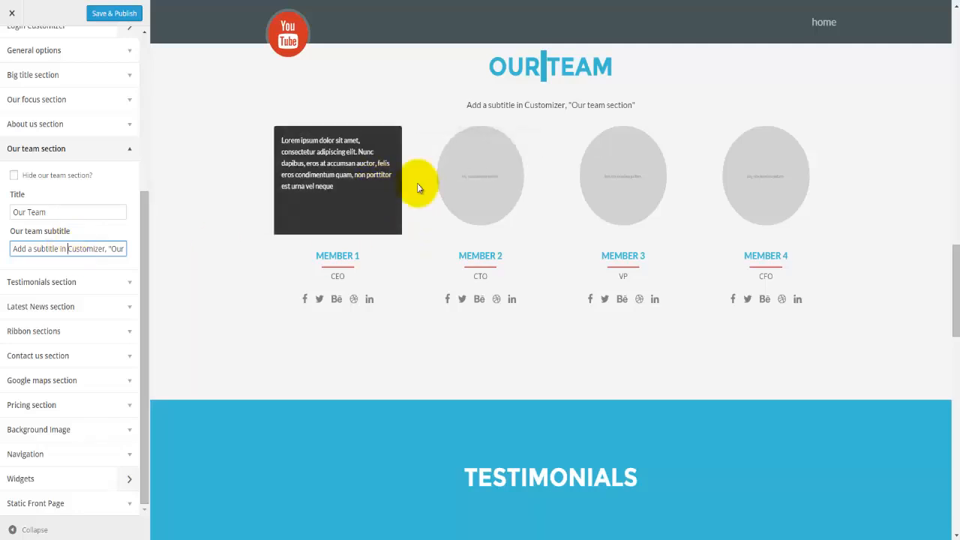
mouse_move(485, 185)
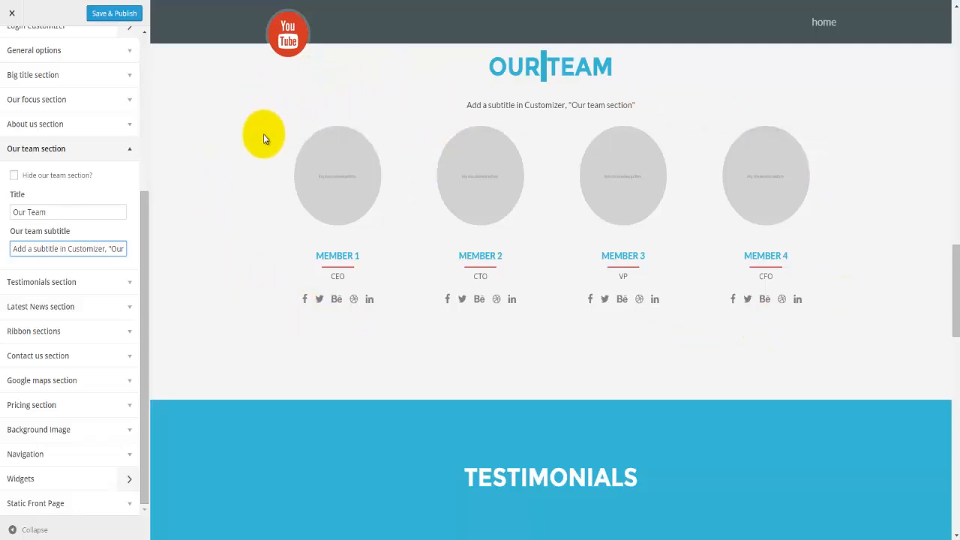
Step: Paste 'What other papel have said about us' into the Testimonials subtitle field
left_click(66, 284)
scroll(326, 409, "down", 3)
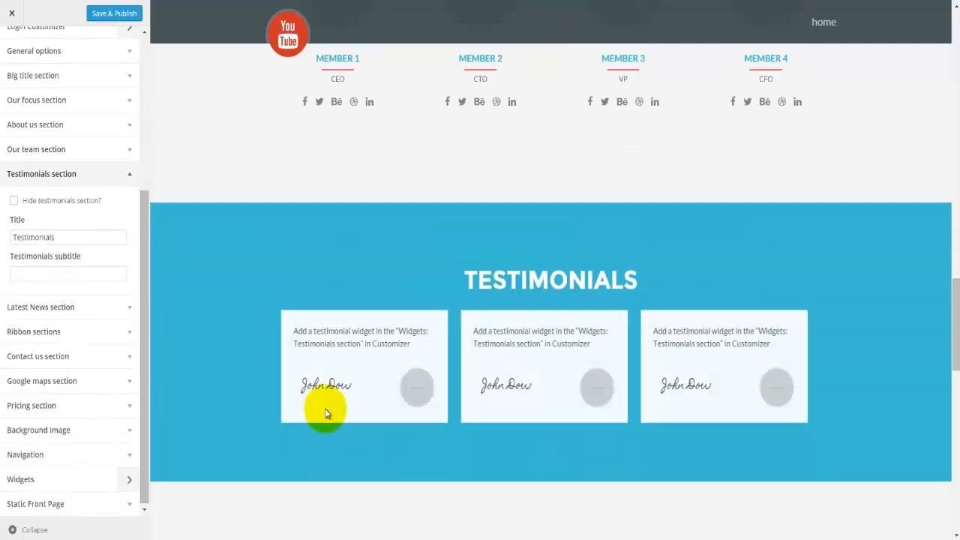
scroll(326, 413, "down", 2)
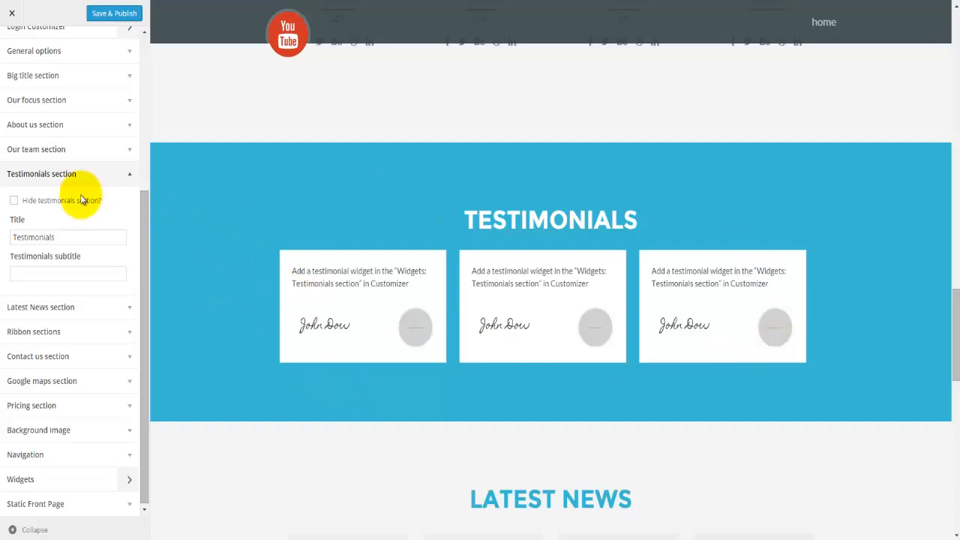
left_click(68, 239)
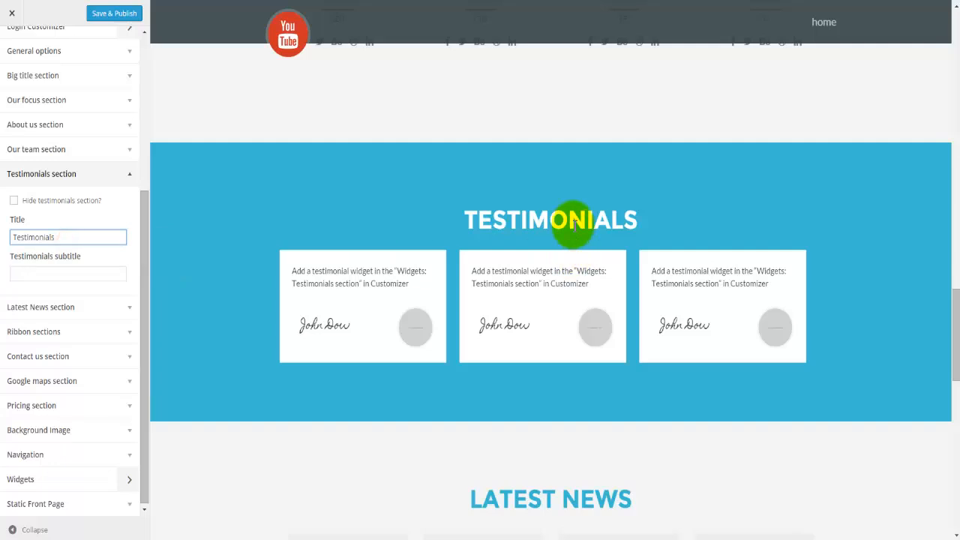
left_click(104, 273)
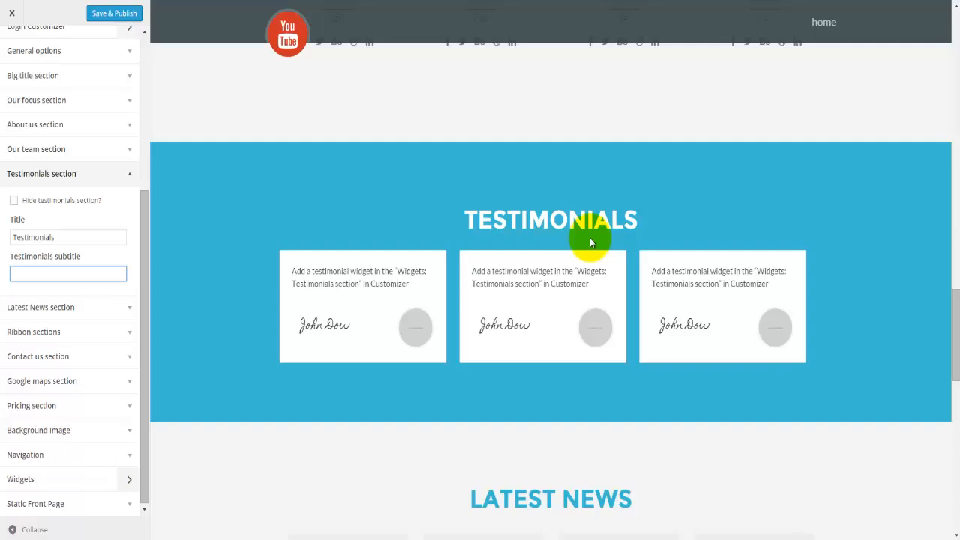
type("What other papel have said about us")
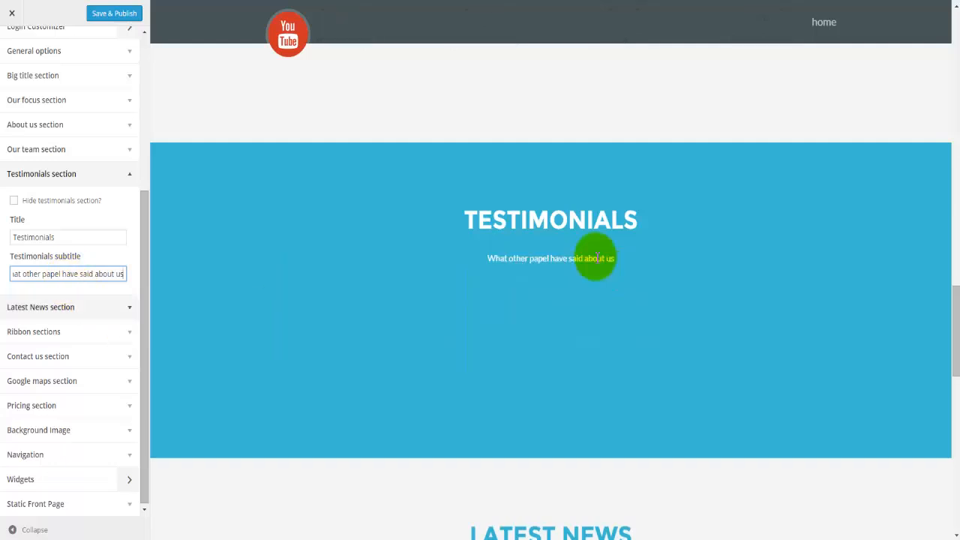
scroll(348, 293, "down", 1)
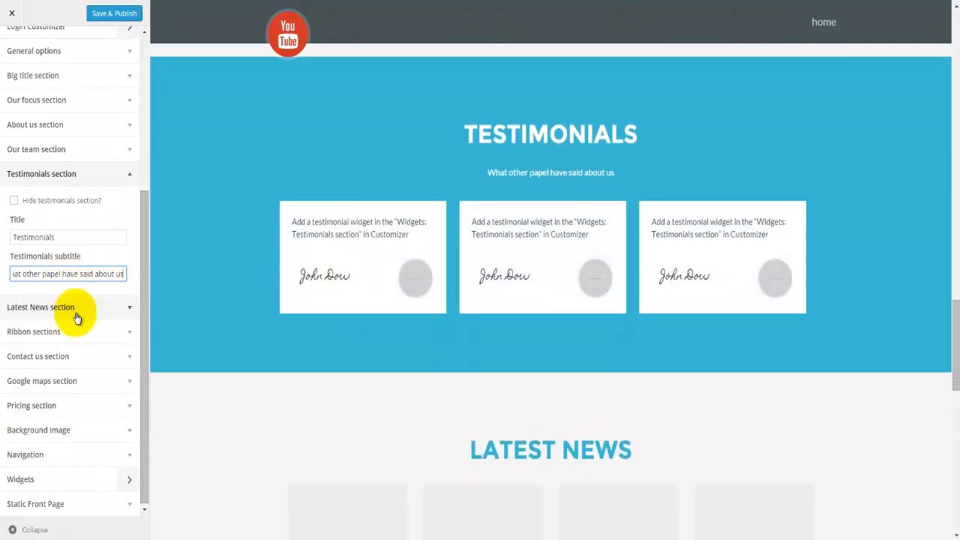
Step: Open the Latest News settings and page through the previewed four-post news carousel
left_click(74, 312)
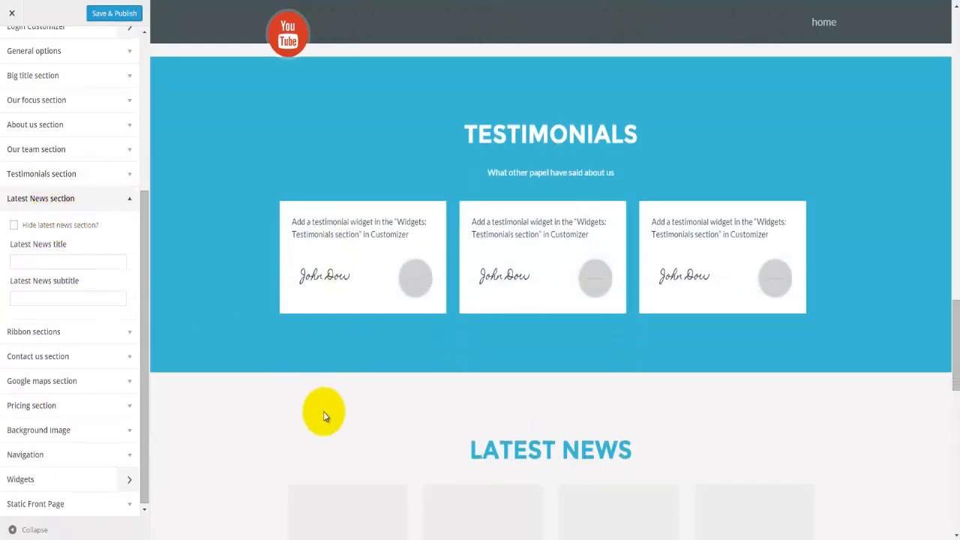
scroll(330, 420, "down", 1)
scroll(330, 421, "down", 4)
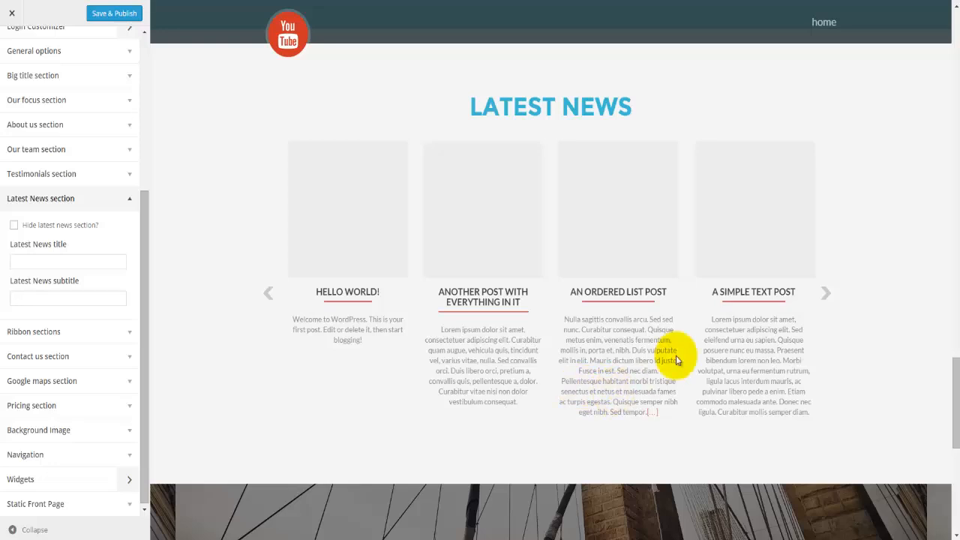
left_click(825, 294)
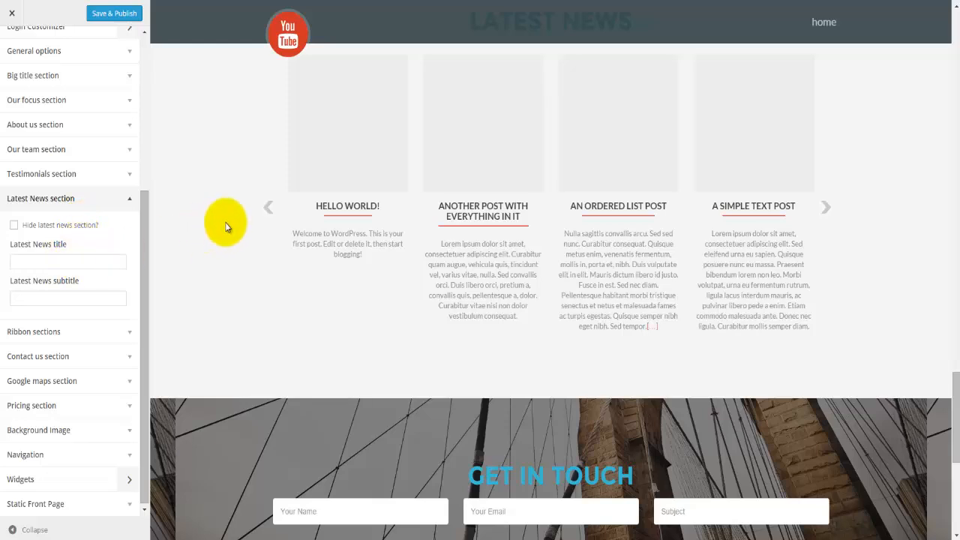
scroll(225, 223, "up", 2)
double_click(593, 105)
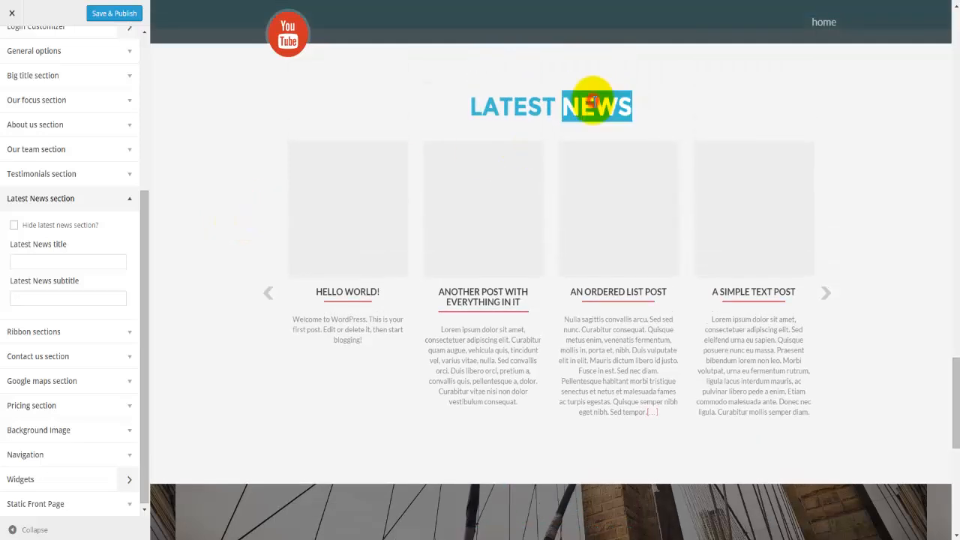
Step: Give the bottom-button ribbon the text 'Portfolio' and button label 'See our portfolio'
left_click(65, 332)
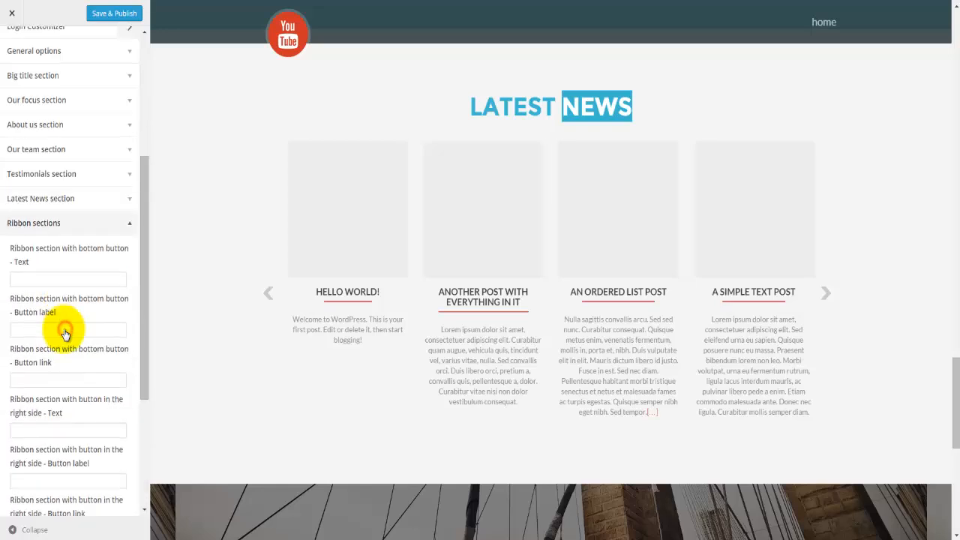
scroll(87, 322, "down", 1)
scroll(88, 311, "down", 1)
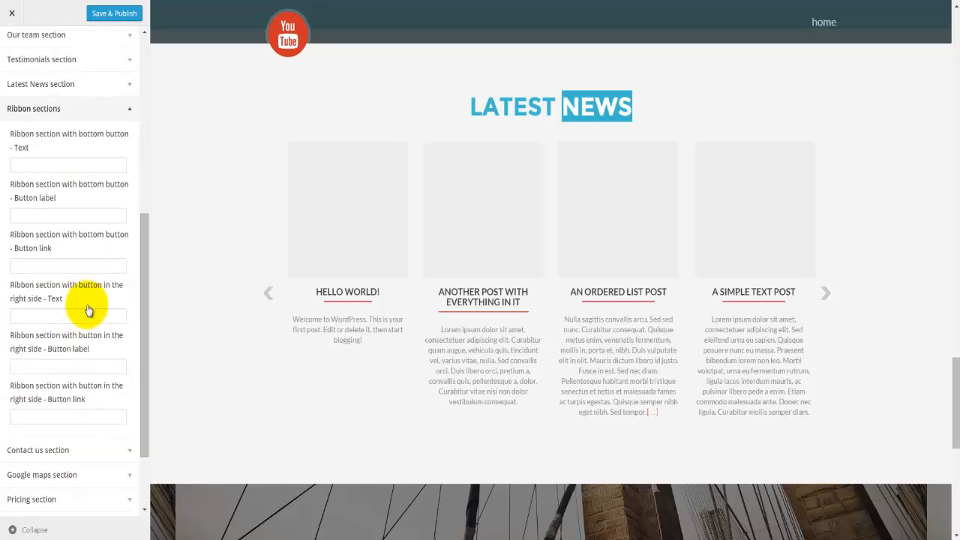
left_click(67, 164)
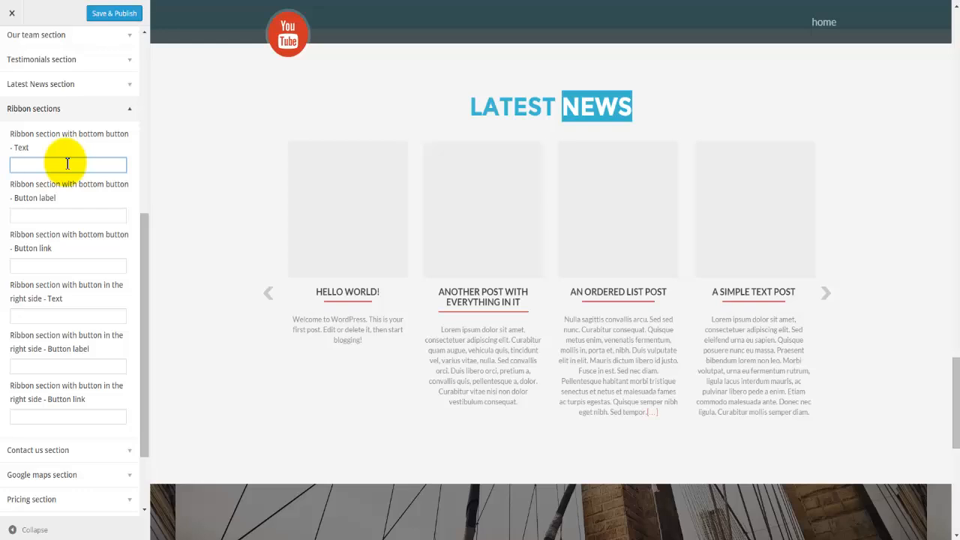
type("Portfolio")
left_click(65, 215)
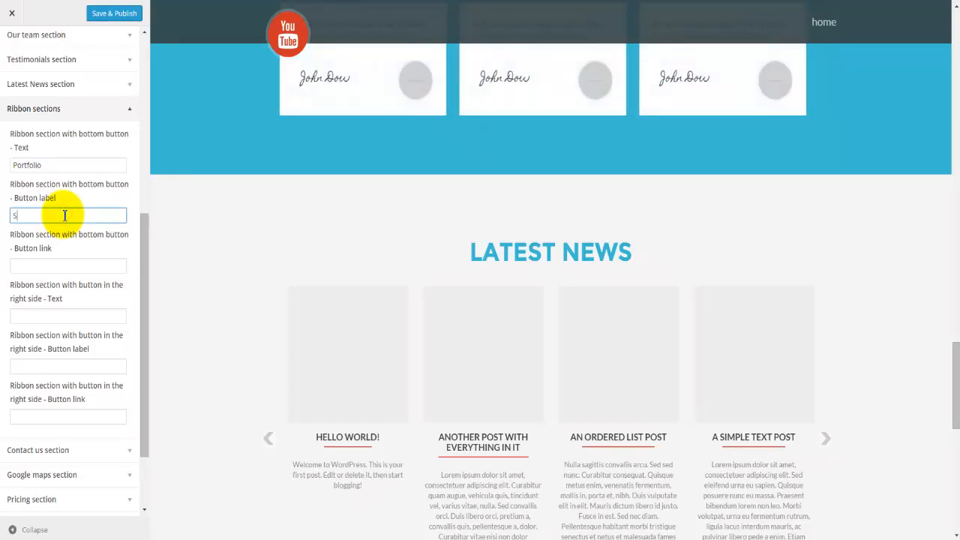
type("See our portfolio")
left_click(39, 267)
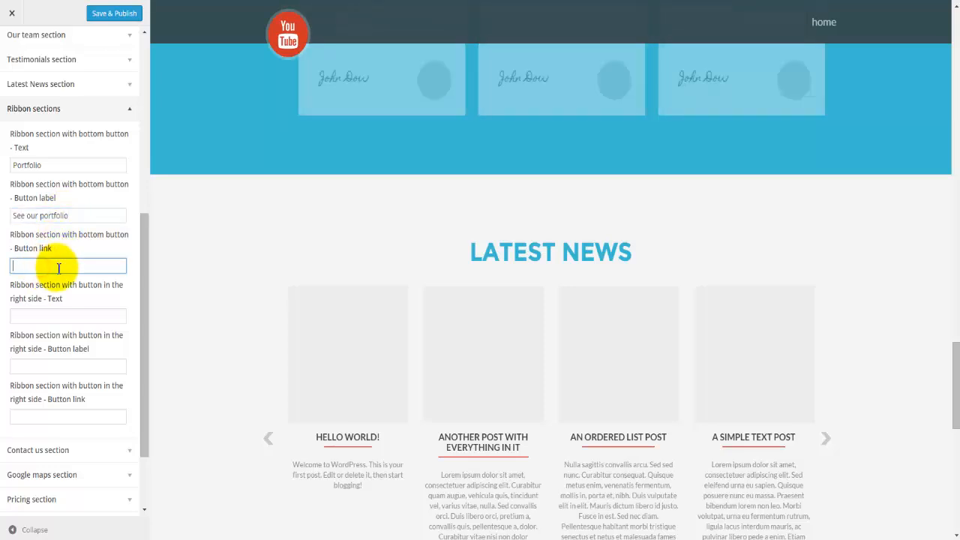
scroll(60, 266, "down", 1)
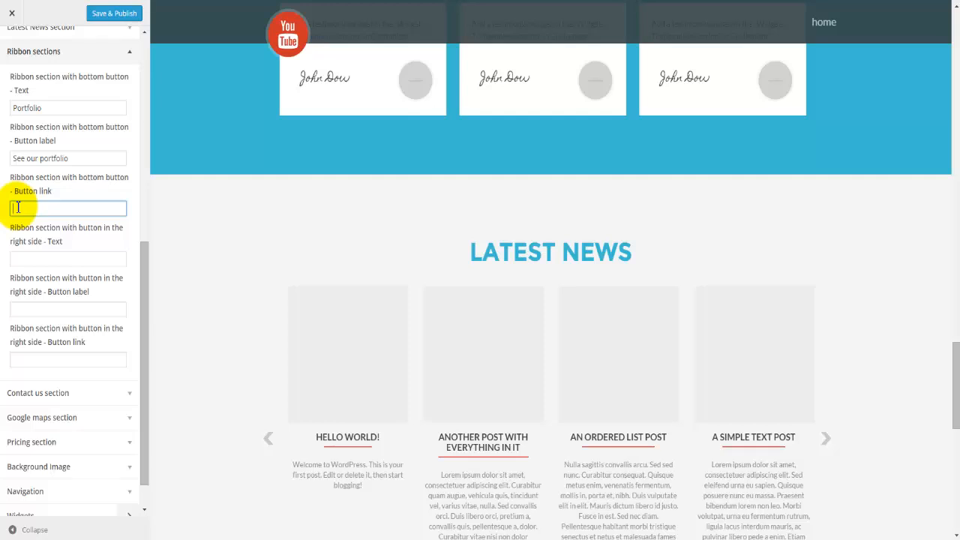
scroll(17, 202, "down", 1)
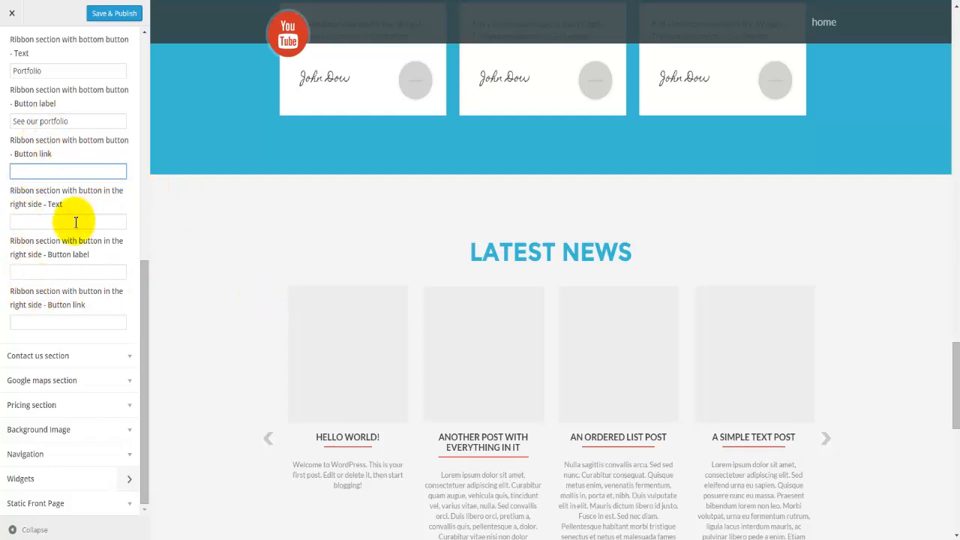
Step: Scroll the preview to the blue Portfolio ribbon and highlight its Portfolio heading
scroll(230, 261, "down", 6)
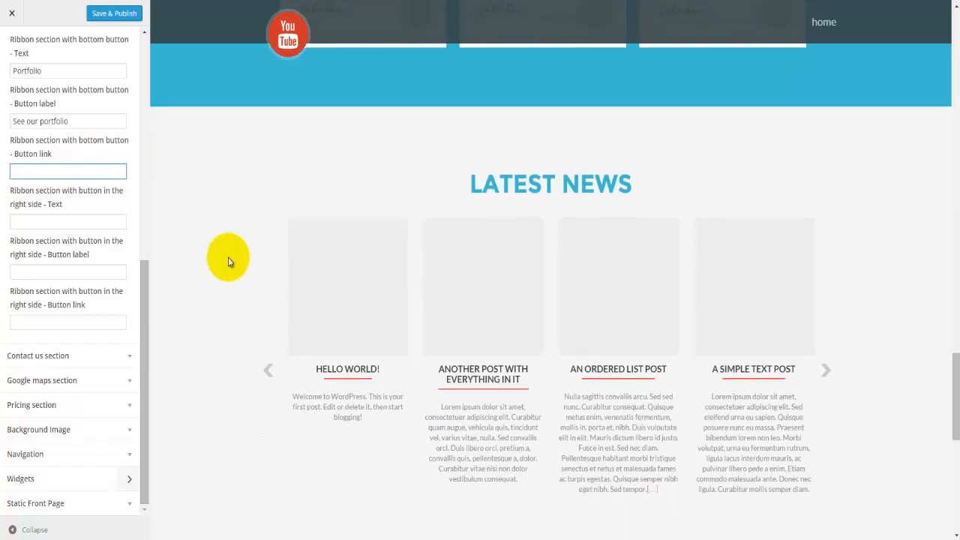
scroll(228, 258, "down", 3)
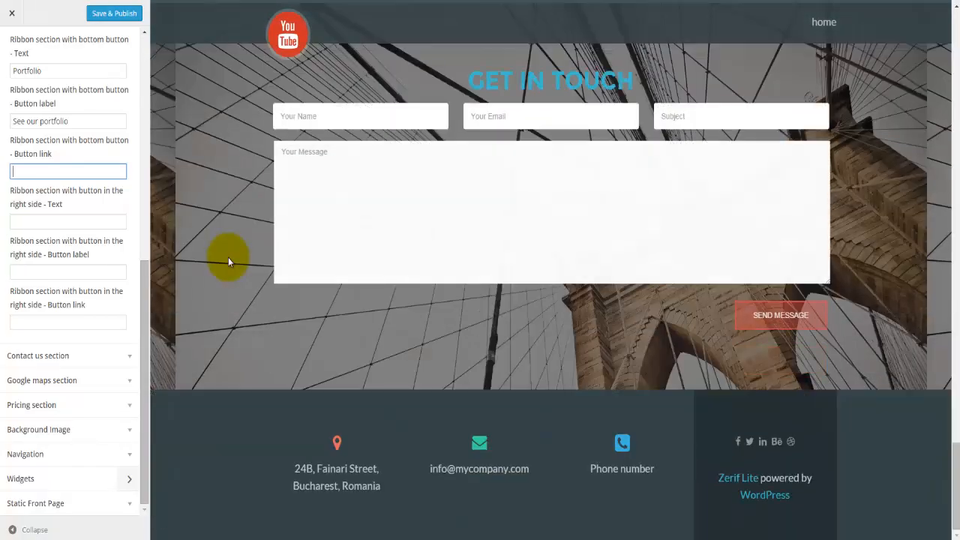
scroll(228, 257, "up", 15)
scroll(229, 261, "up", 10)
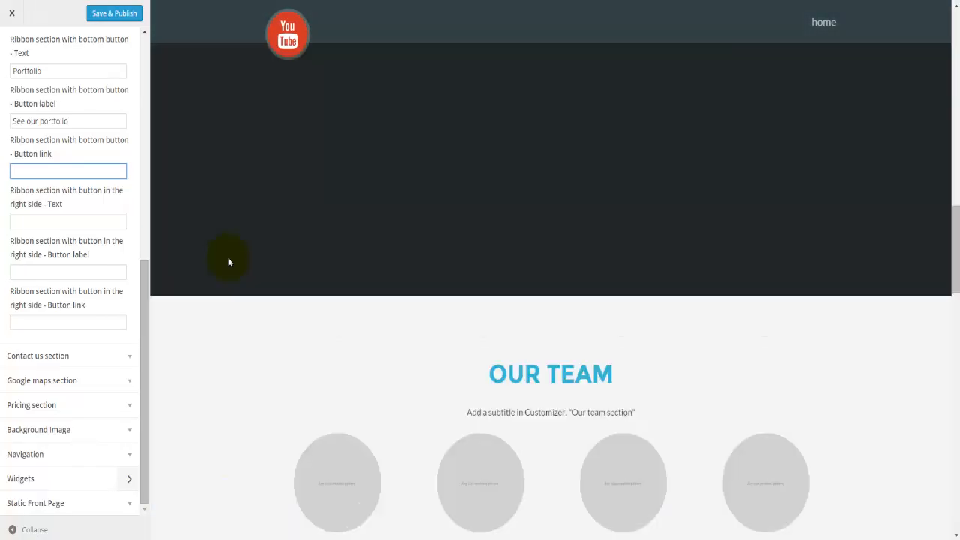
scroll(228, 258, "up", 2)
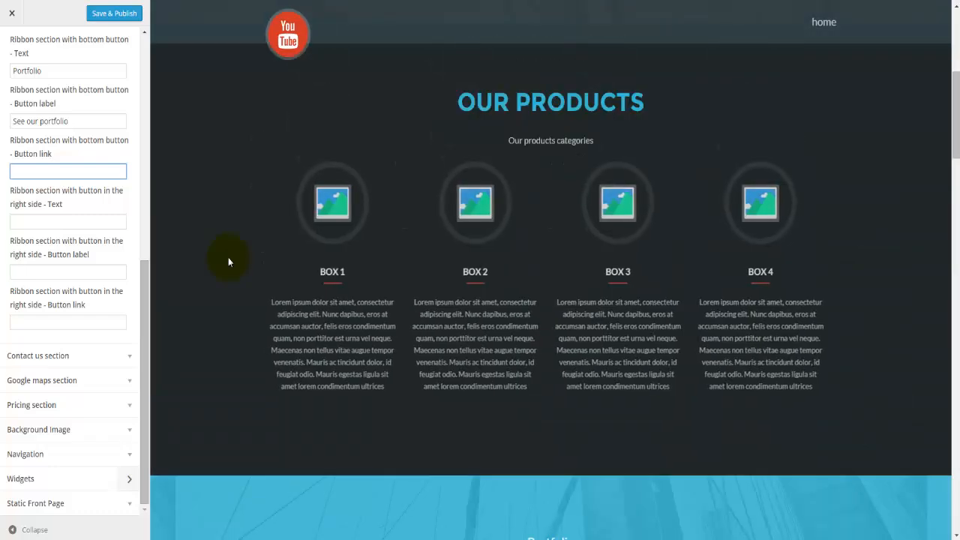
scroll(228, 257, "down", 2)
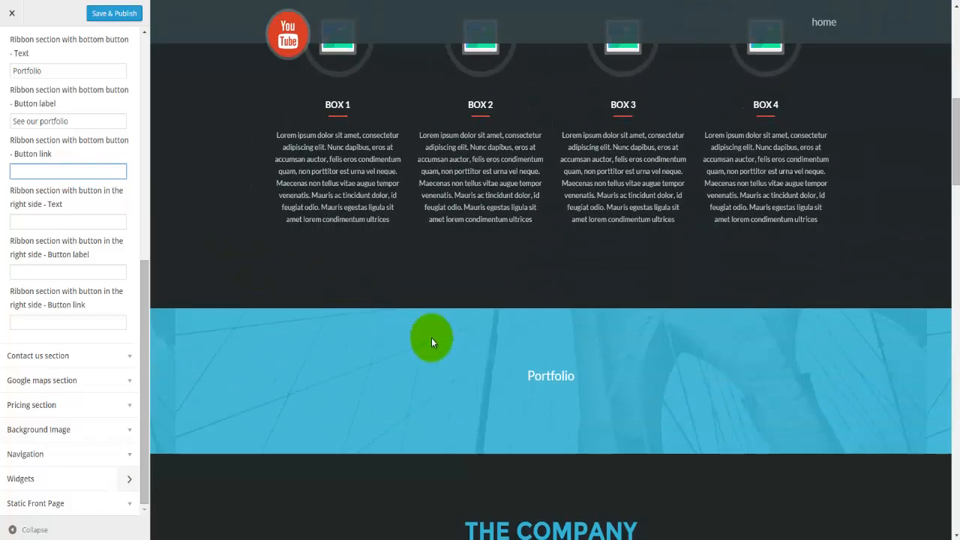
double_click(553, 377)
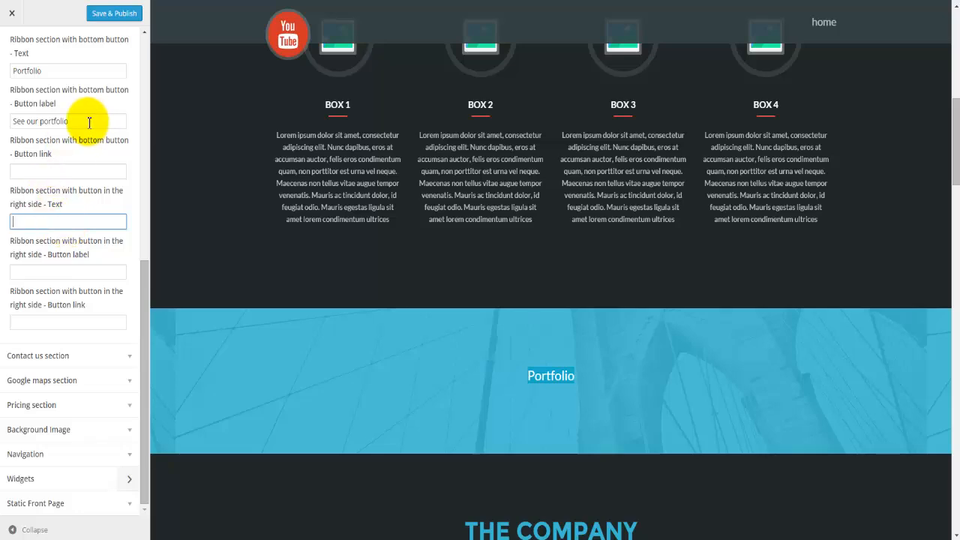
left_click_drag(87, 121, 2, 121)
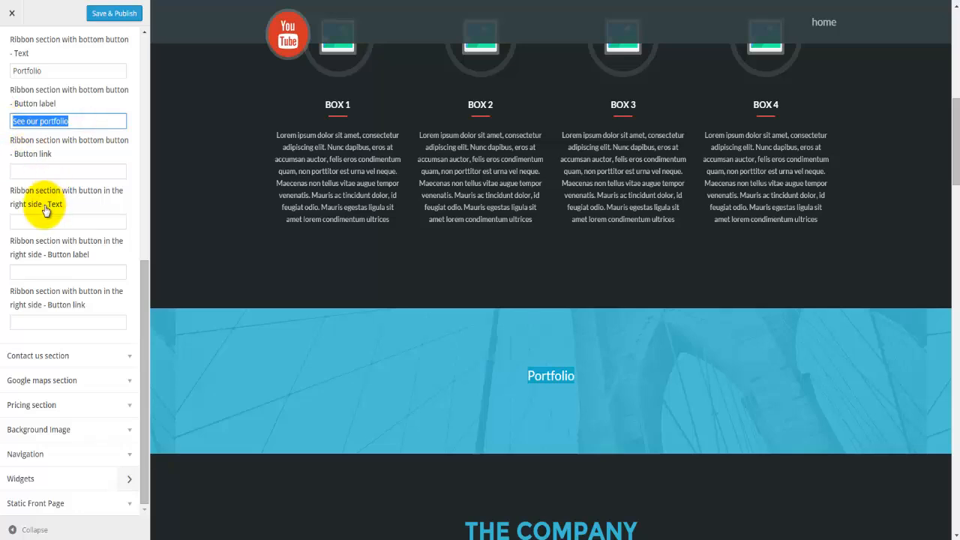
left_click(30, 226)
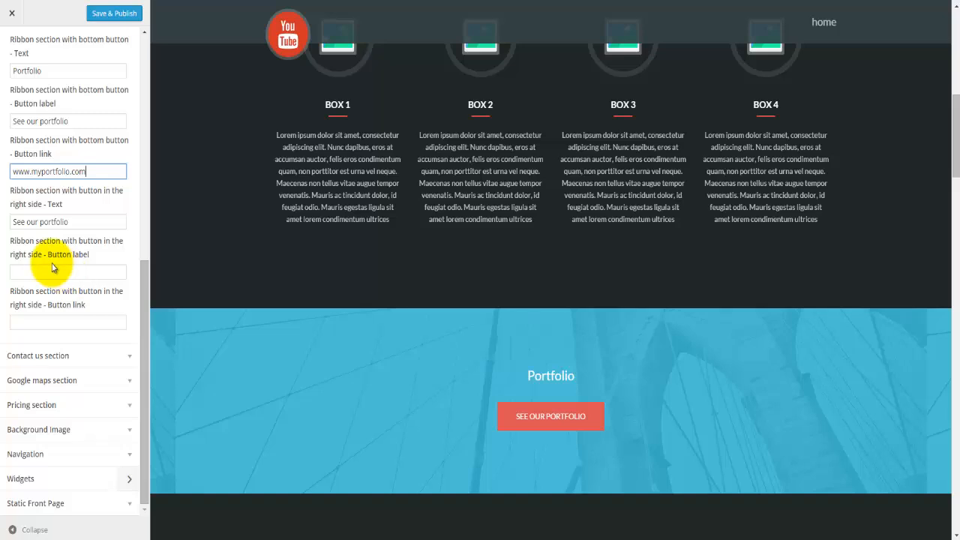
scroll(392, 496, "down", 5)
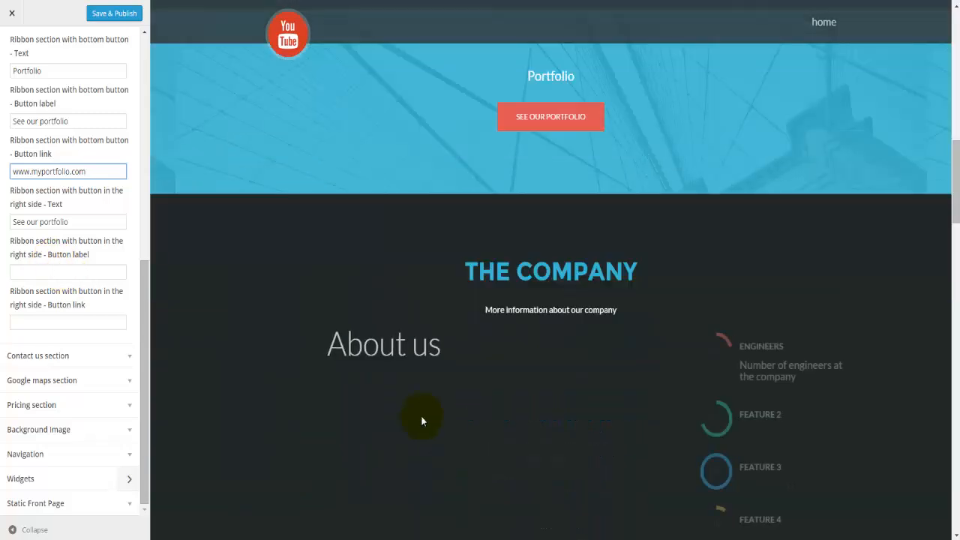
scroll(422, 420, "down", 10)
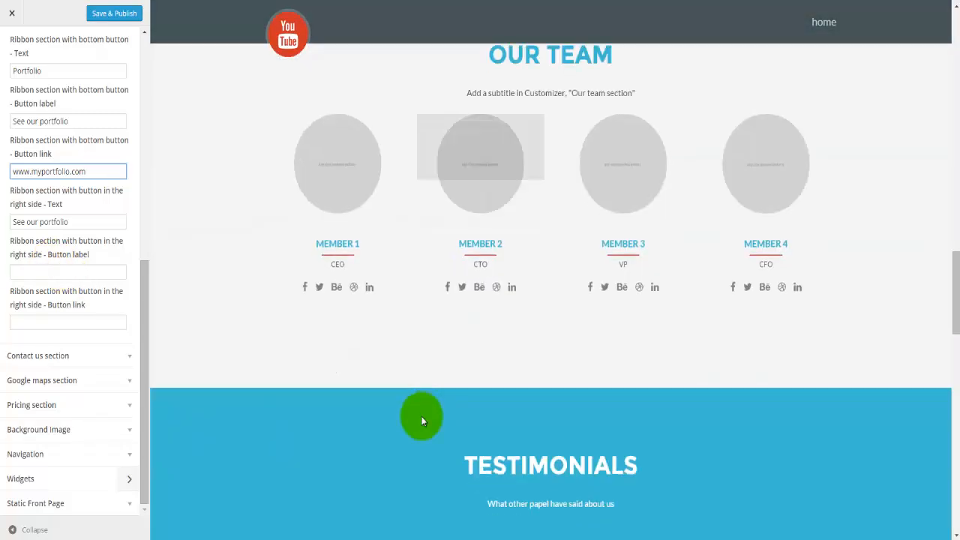
scroll(422, 420, "up", 10)
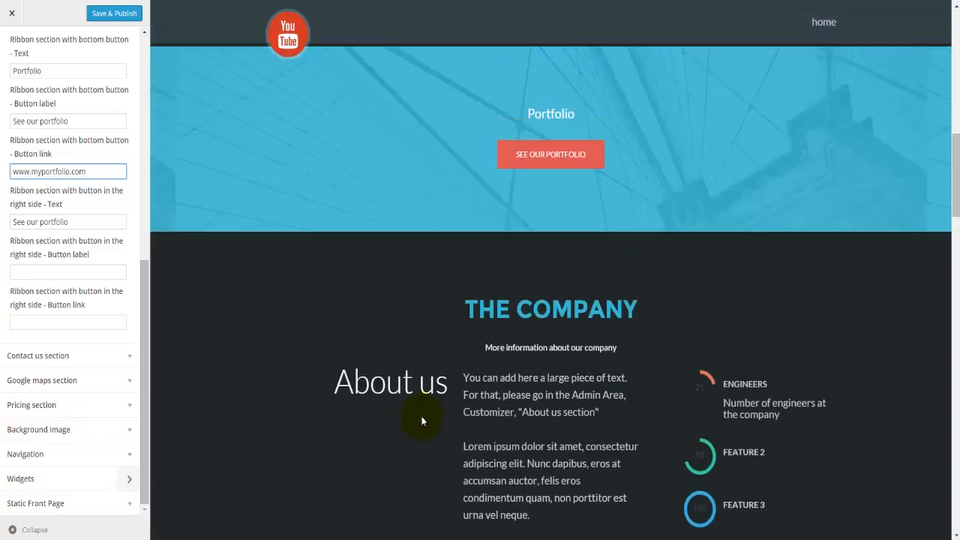
scroll(422, 421, "up", 7)
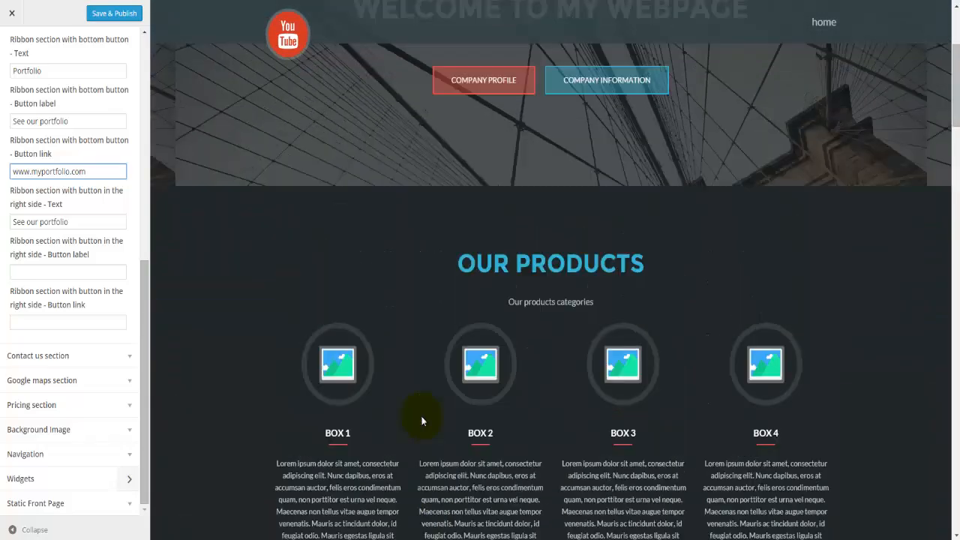
scroll(422, 420, "up", 3)
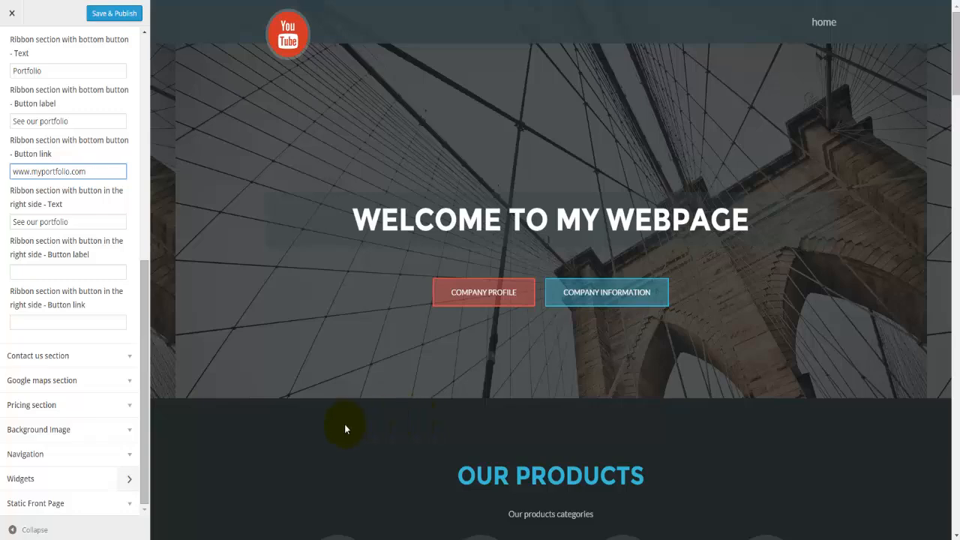
Step: Open the Contact us section and scroll through its settings
left_click(43, 358)
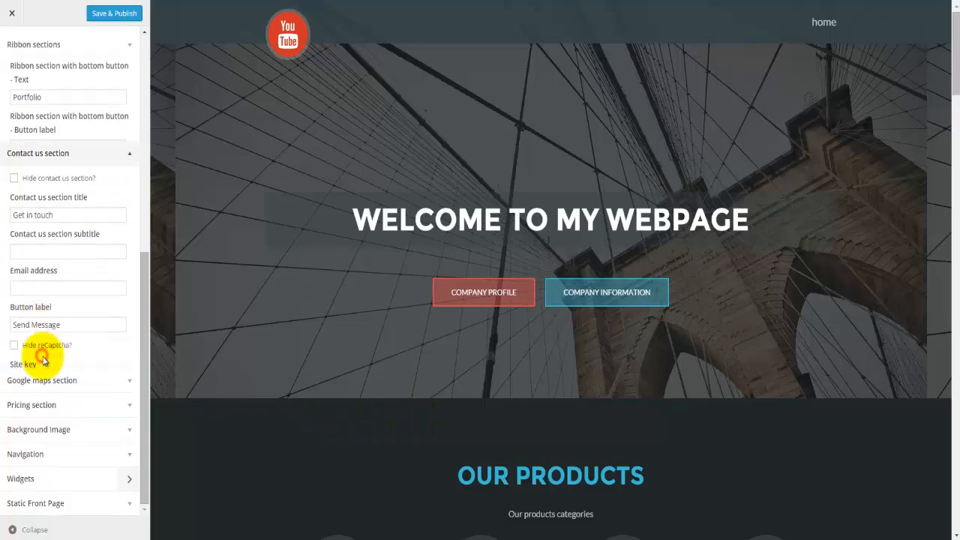
scroll(358, 448, "down", 8)
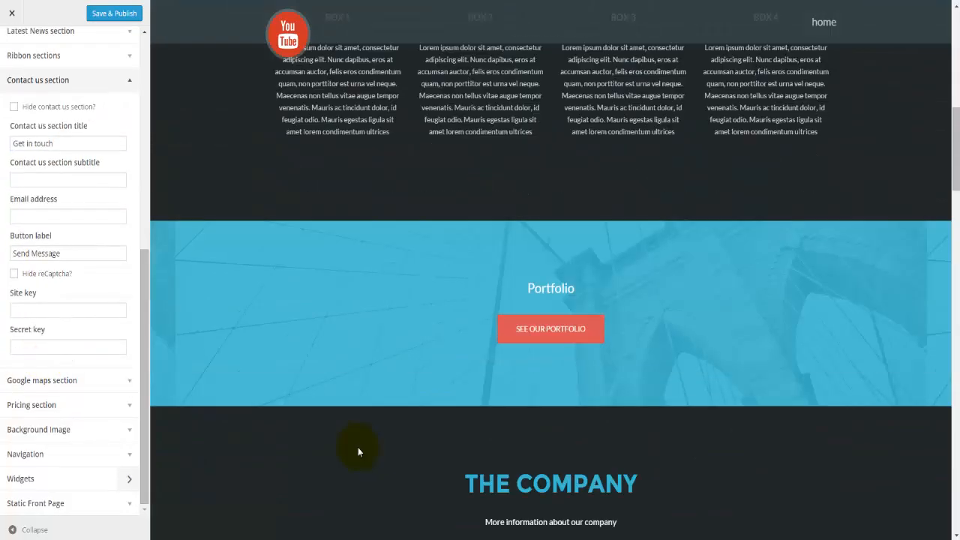
scroll(358, 447, "down", 10)
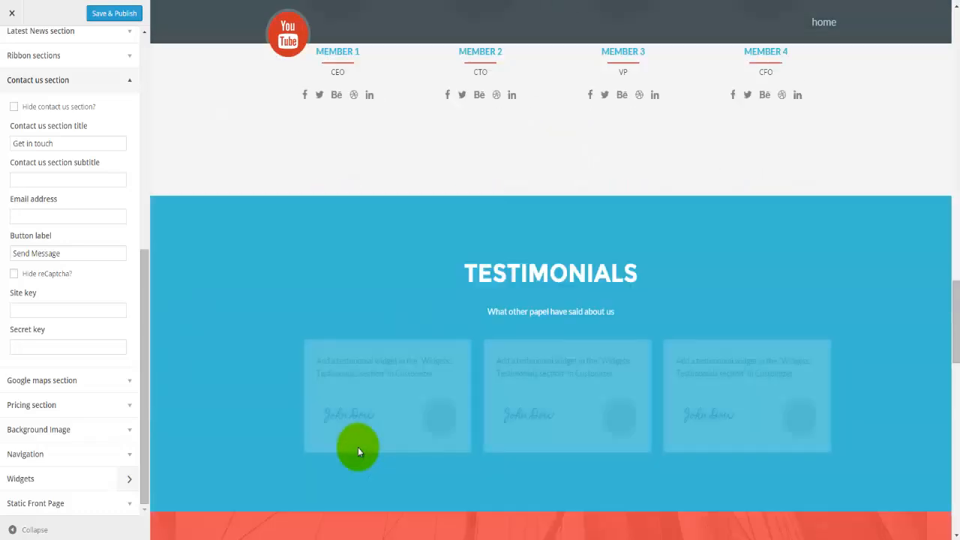
scroll(358, 447, "down", 10)
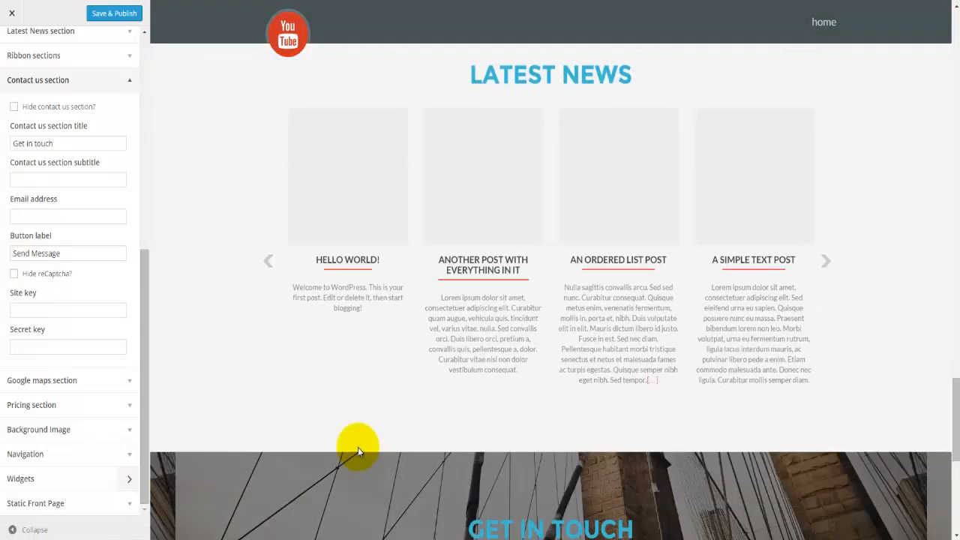
scroll(357, 447, "up", 5)
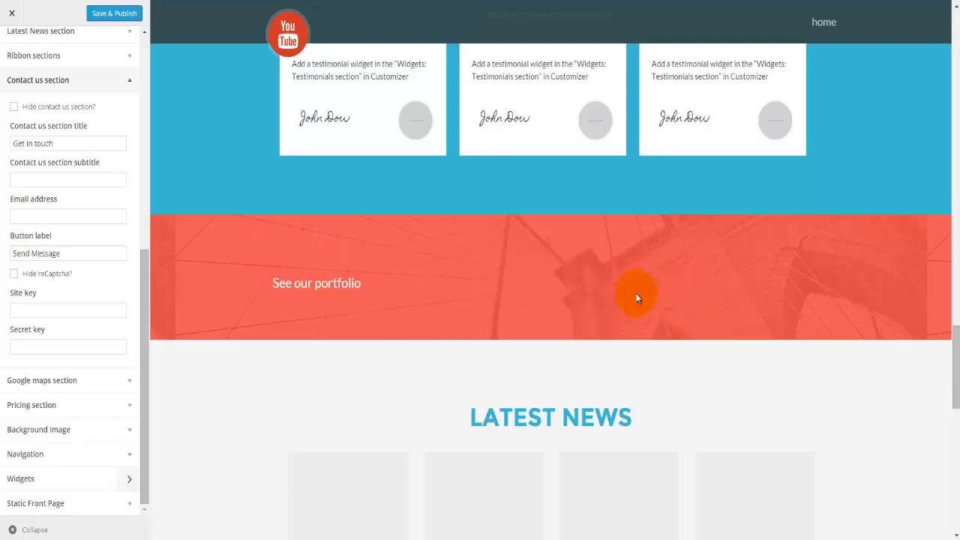
scroll(500, 332, "down", 5)
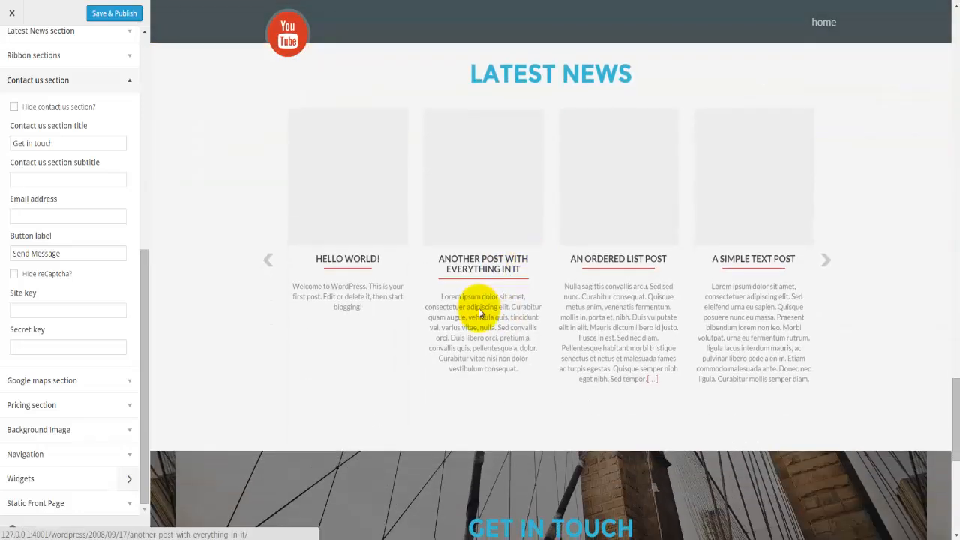
scroll(471, 327, "down", 5)
scroll(219, 310, "up", 2)
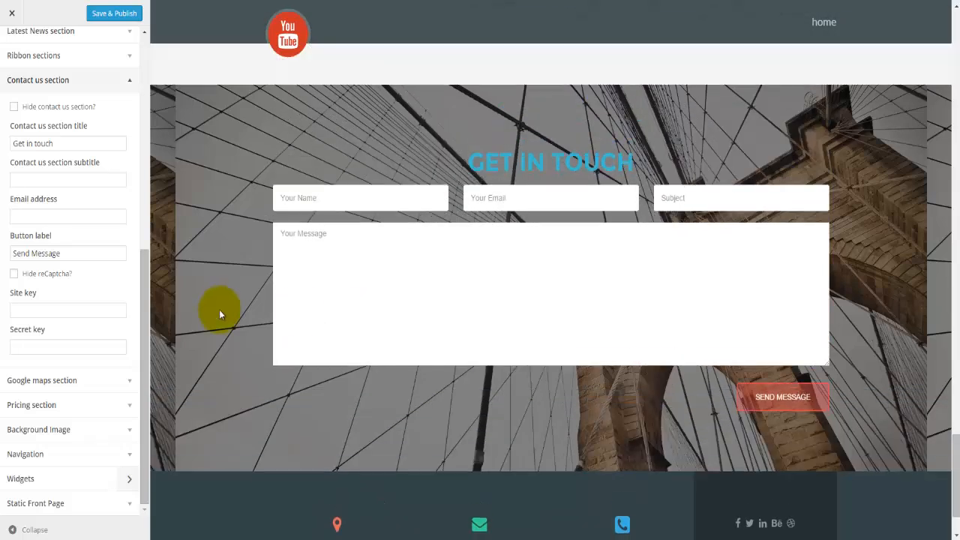
Step: Review the Get in touch title, subtitle, e-mail and Send Message label, then open Google maps
left_click(67, 144)
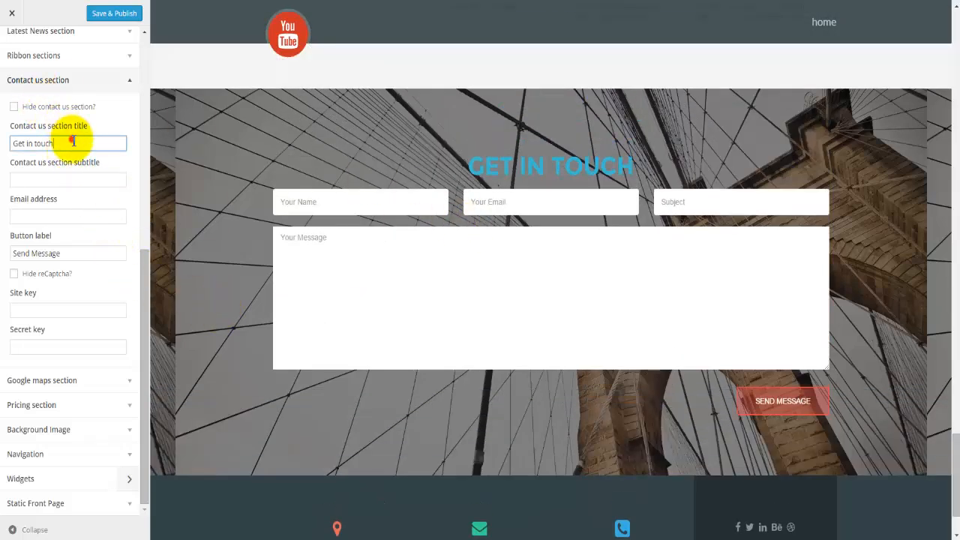
left_click(83, 178)
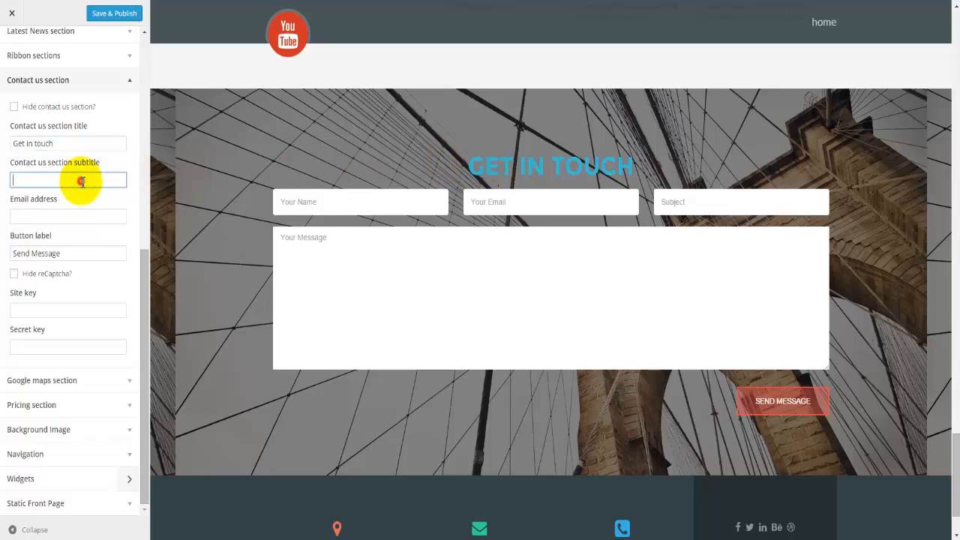
left_click(75, 215)
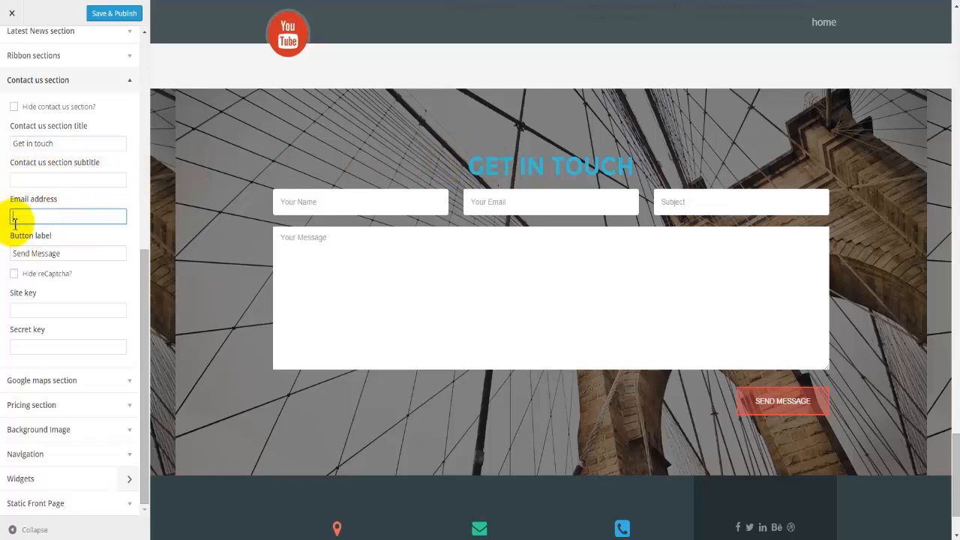
left_click(60, 253)
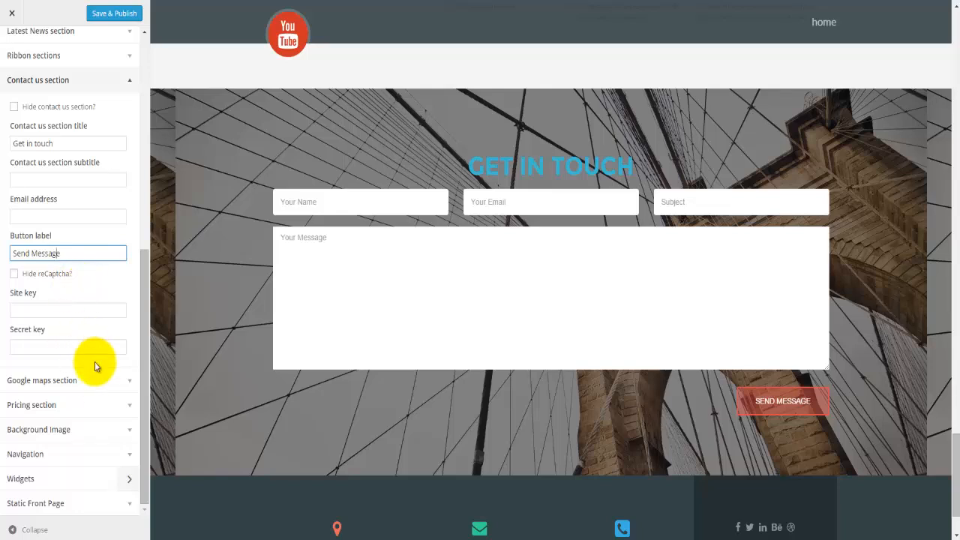
left_click(73, 390)
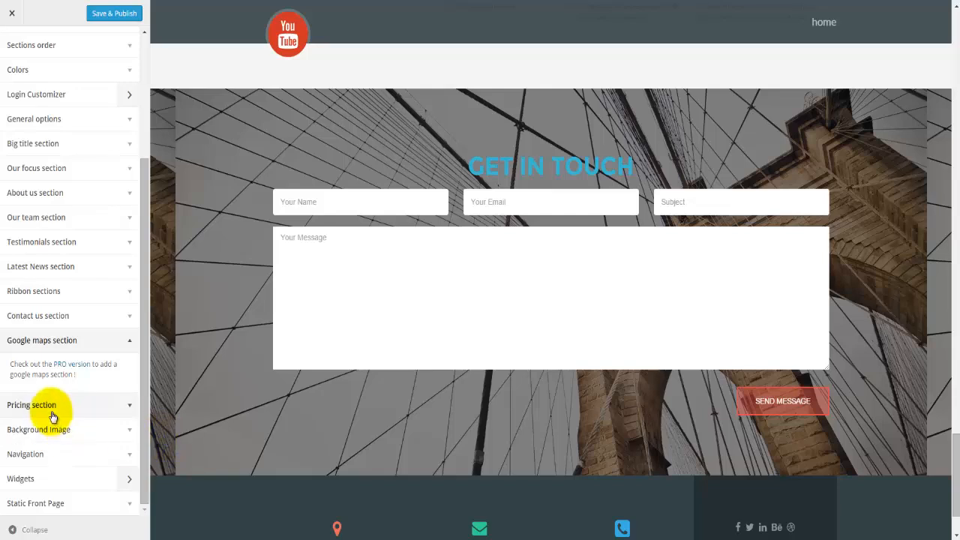
Step: Open the Background Image section showing the bridge photo as current background
left_click(22, 406)
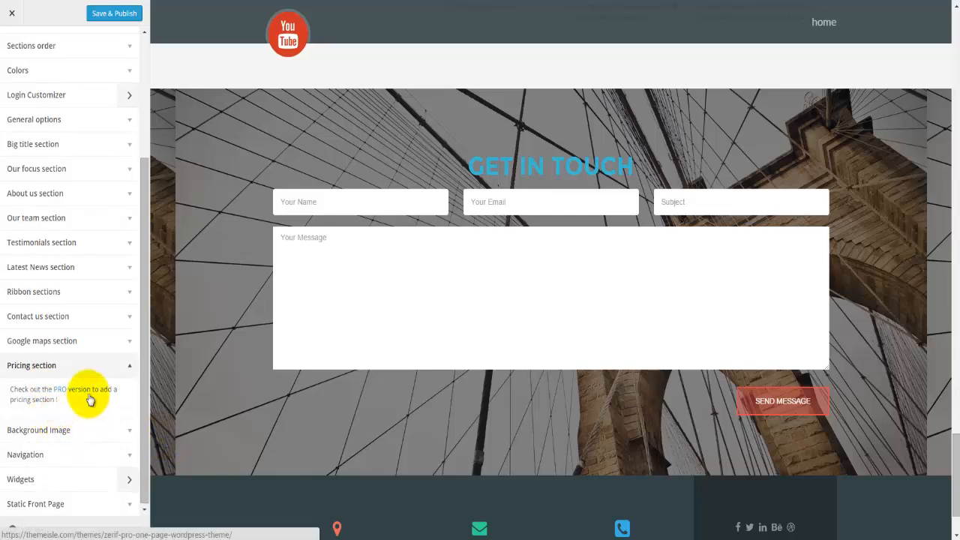
left_click(64, 431)
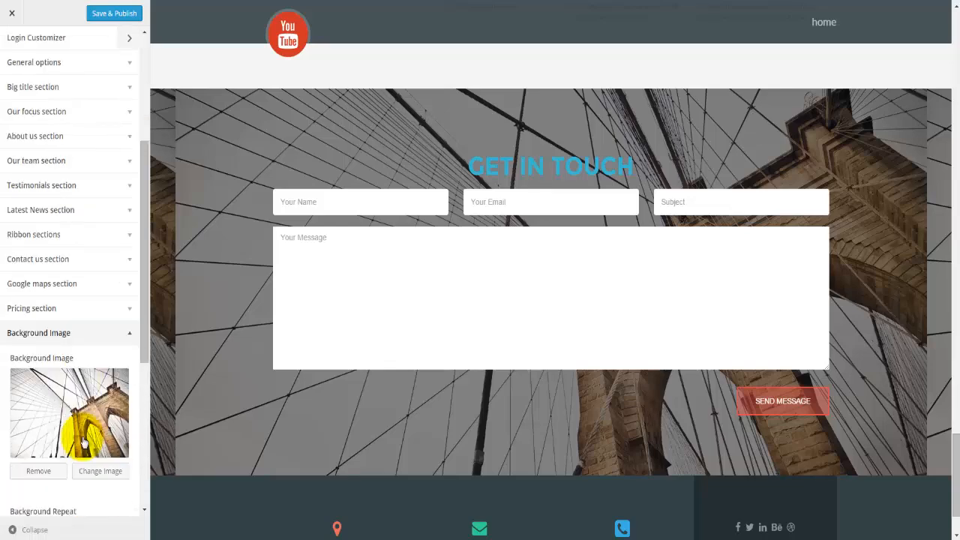
scroll(636, 420, "up", 4)
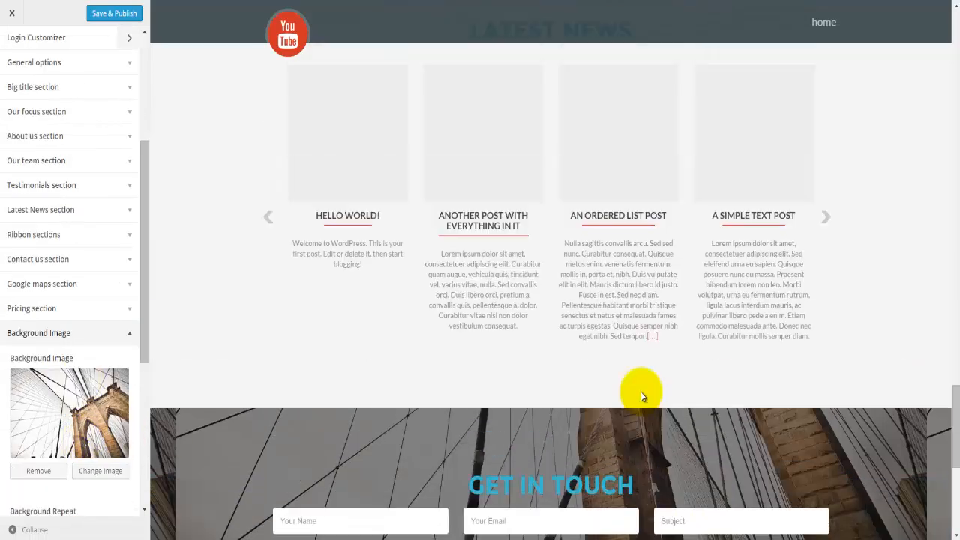
scroll(641, 391, "up", 6)
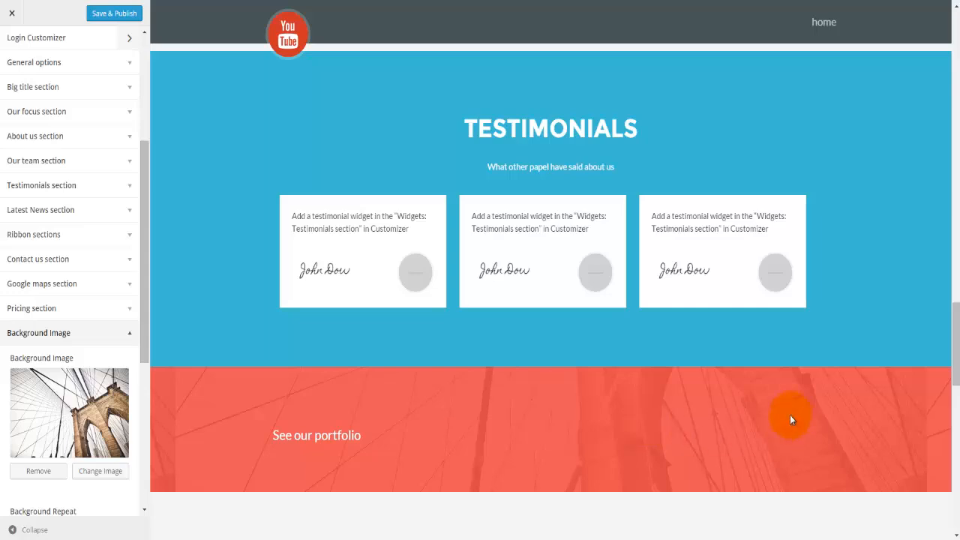
scroll(798, 433, "up", 15)
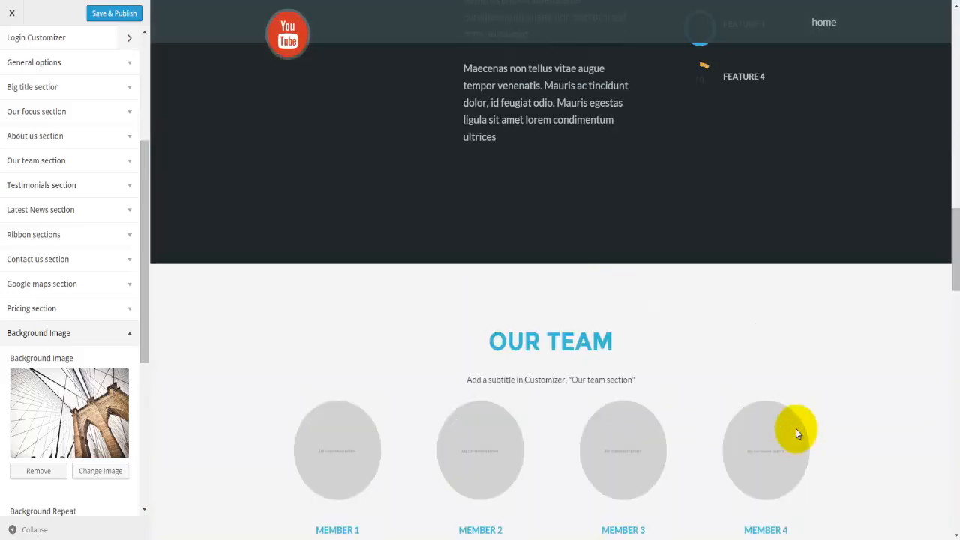
scroll(798, 433, "up", 15)
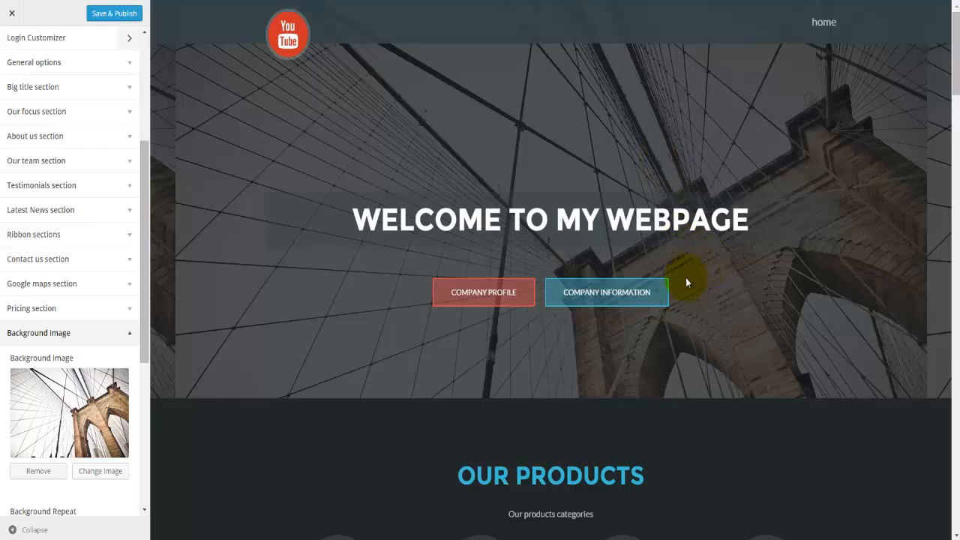
Step: Set the background image Position to Center, Attachment to Fixed and Repeat to No Repeat
scroll(60, 391, "down", 5)
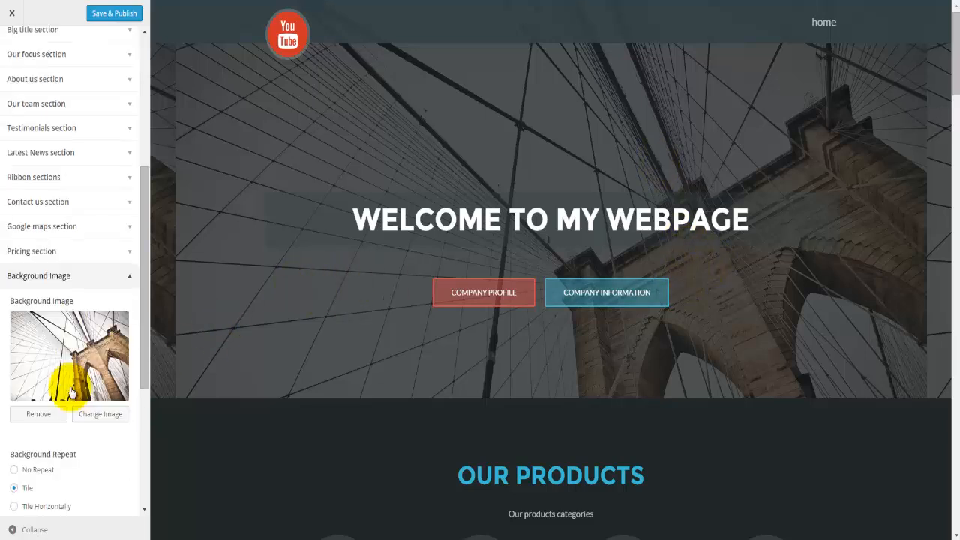
scroll(71, 390, "down", 2)
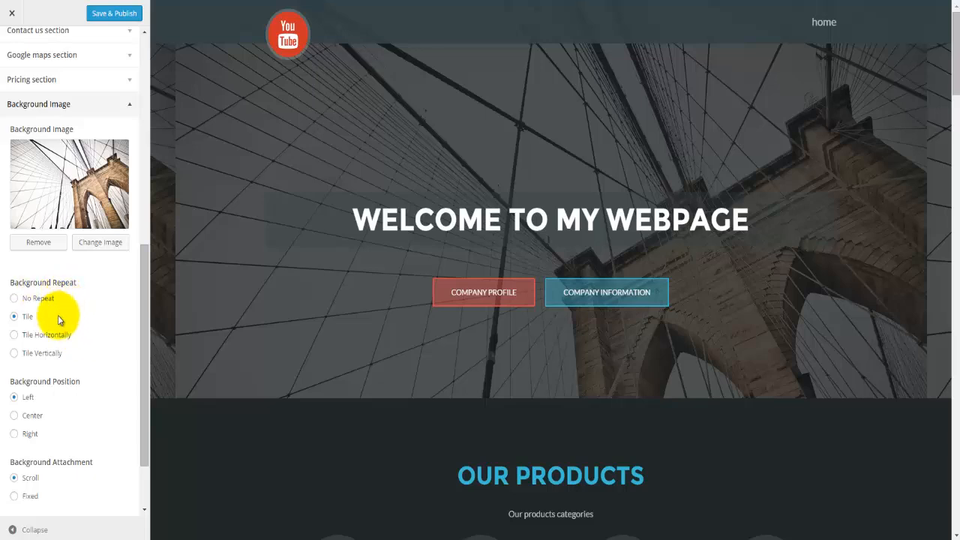
scroll(54, 375, "down", 2)
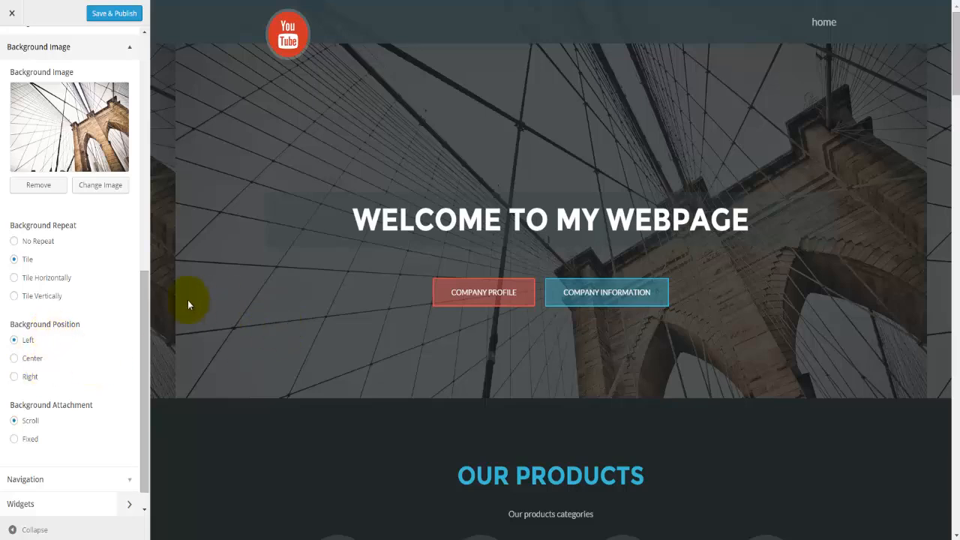
left_click(32, 358)
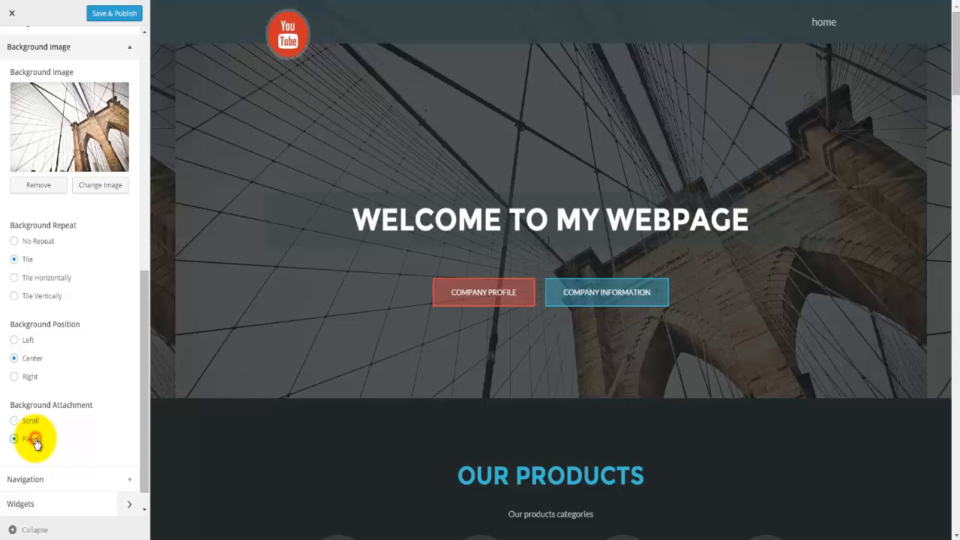
scroll(434, 336, "down", 8)
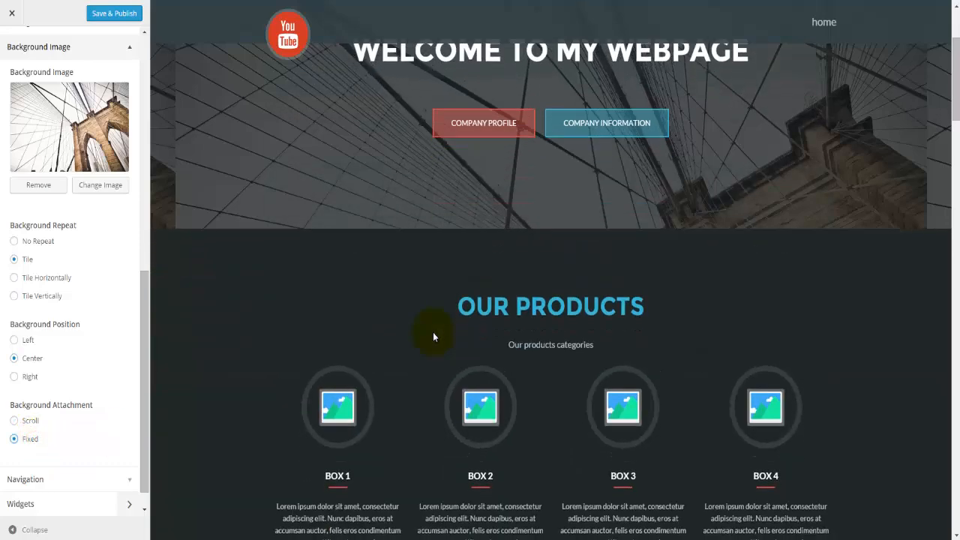
scroll(433, 335, "down", 10)
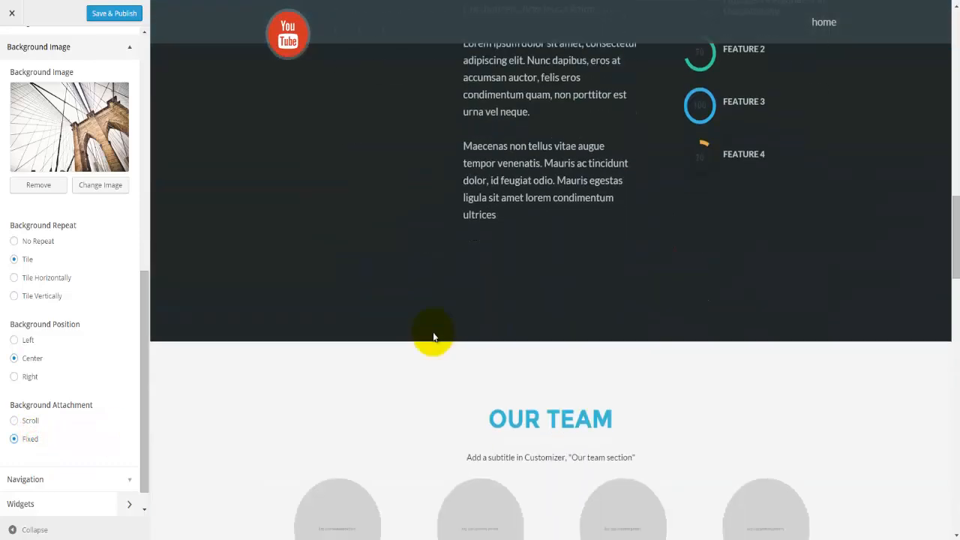
scroll(433, 335, "up", 18)
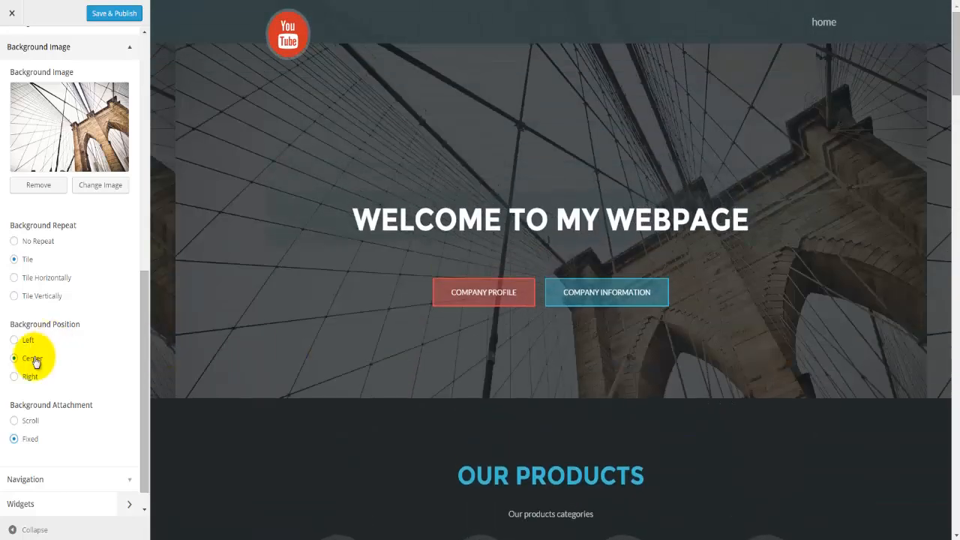
left_click(30, 241)
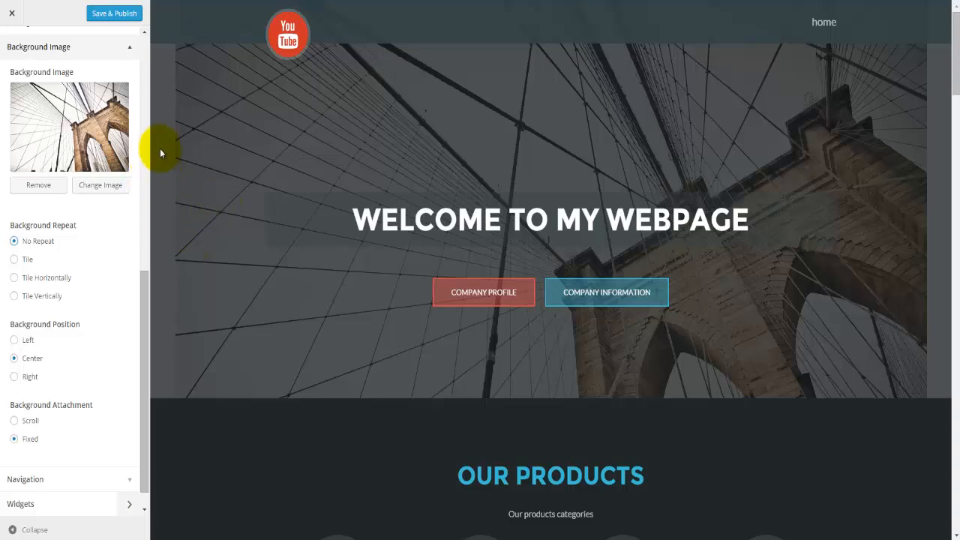
Step: Scroll the preview down through the whole front page to the footer
scroll(237, 277, "down", 6)
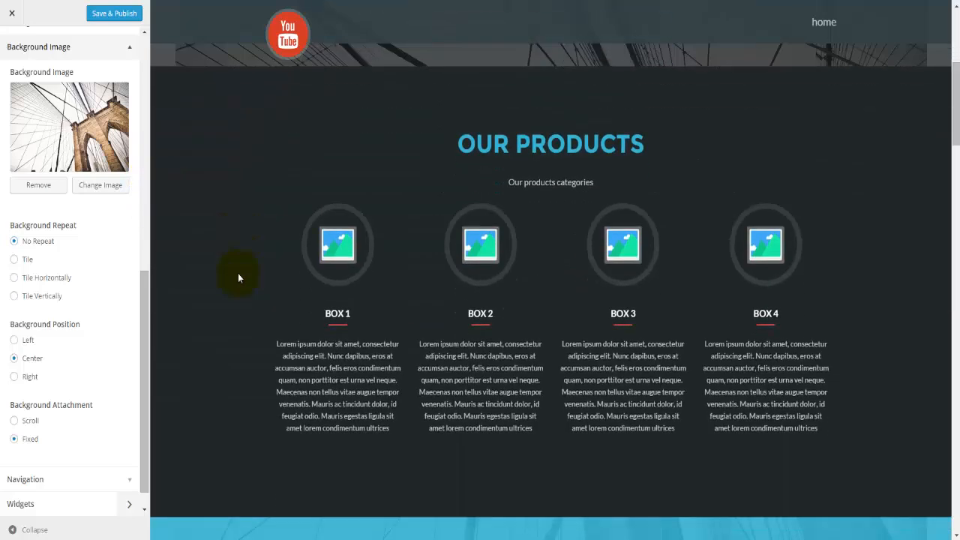
scroll(237, 278, "down", 10)
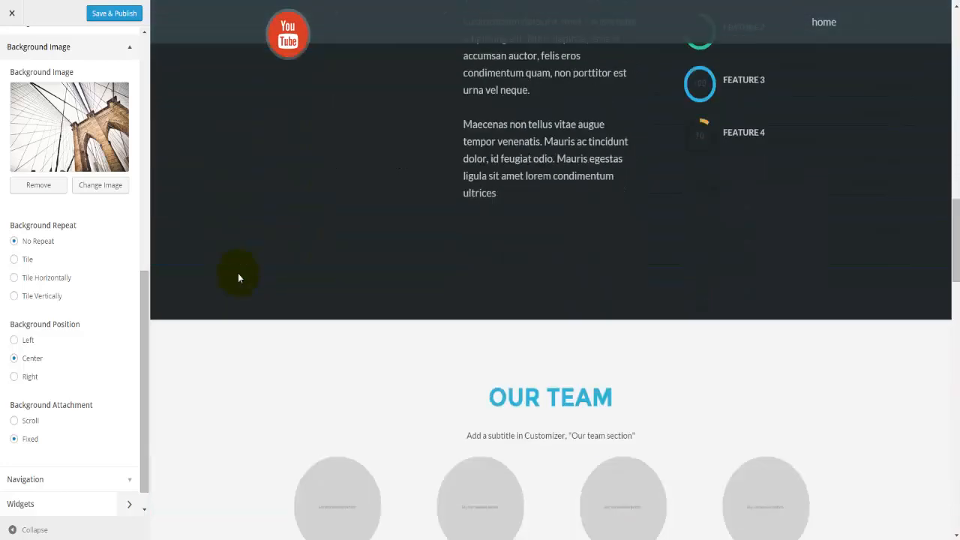
scroll(237, 276, "down", 10)
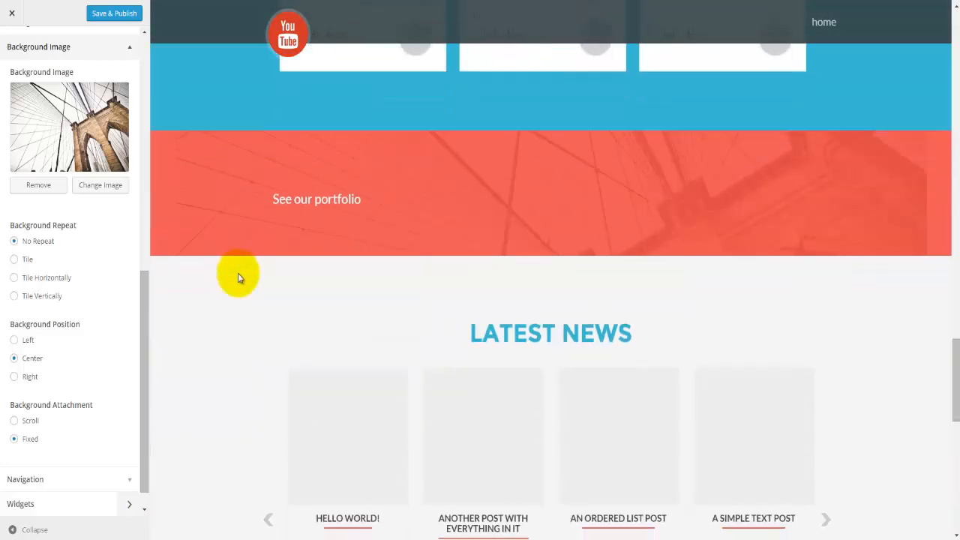
scroll(238, 273, "down", 5)
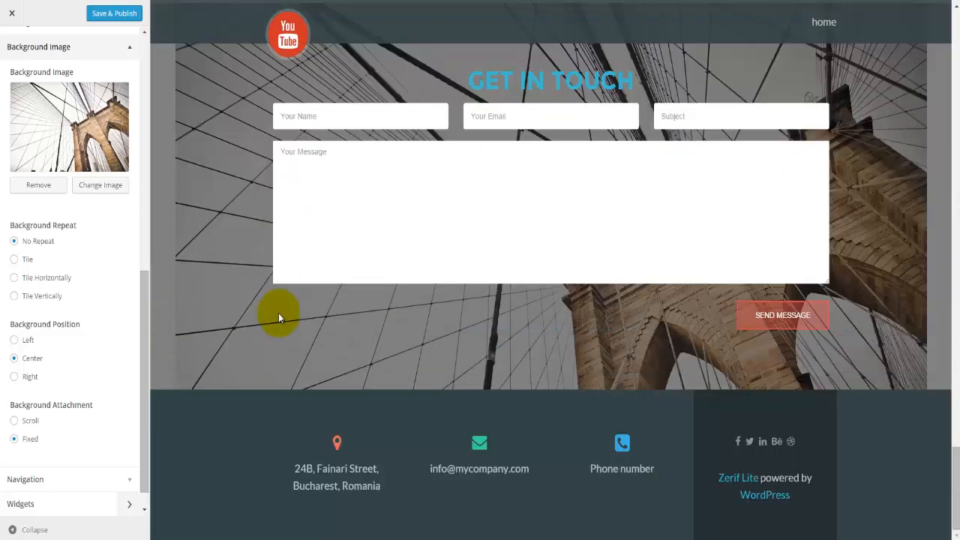
scroll(64, 460, "down", 1)
Step: Look over the Navigation and Static Front Page settings, then go to the front page's Widgets areas
left_click(48, 461)
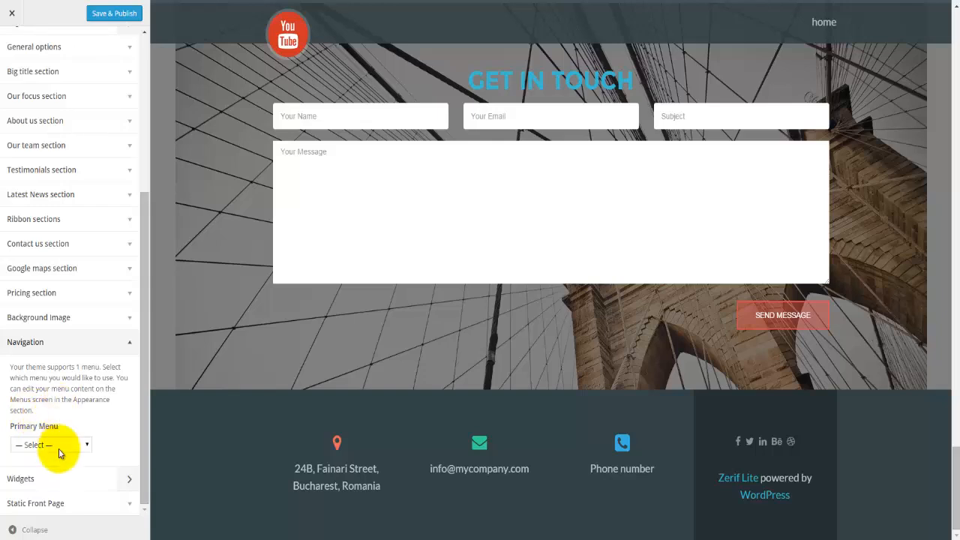
left_click(68, 505)
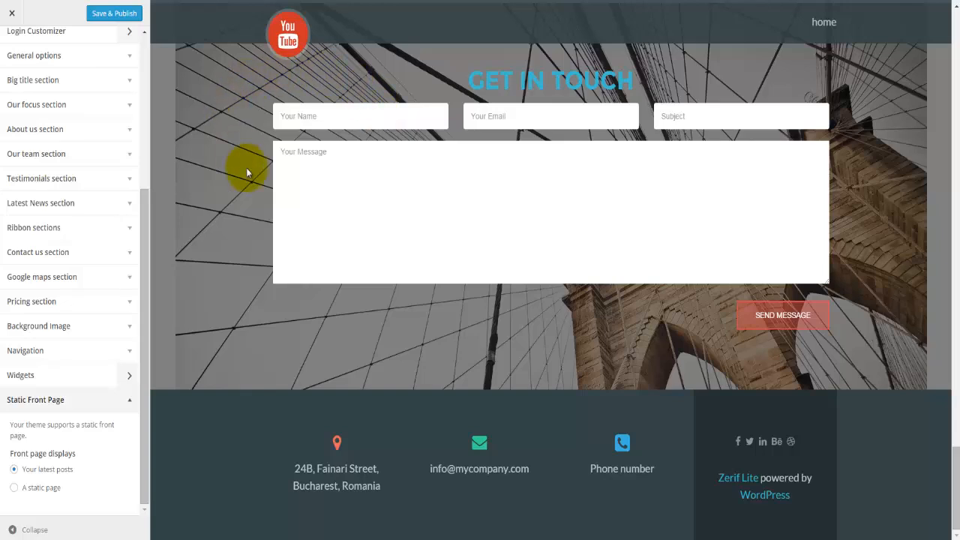
left_click(63, 383)
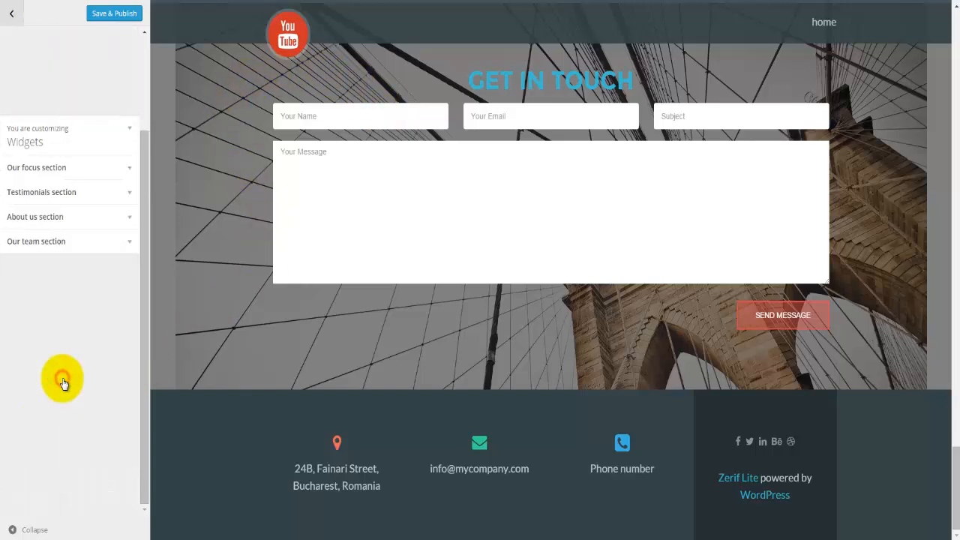
Step: Expand the Our focus and Our team widget areas and scroll the preview to the Our Team members
left_click(39, 177)
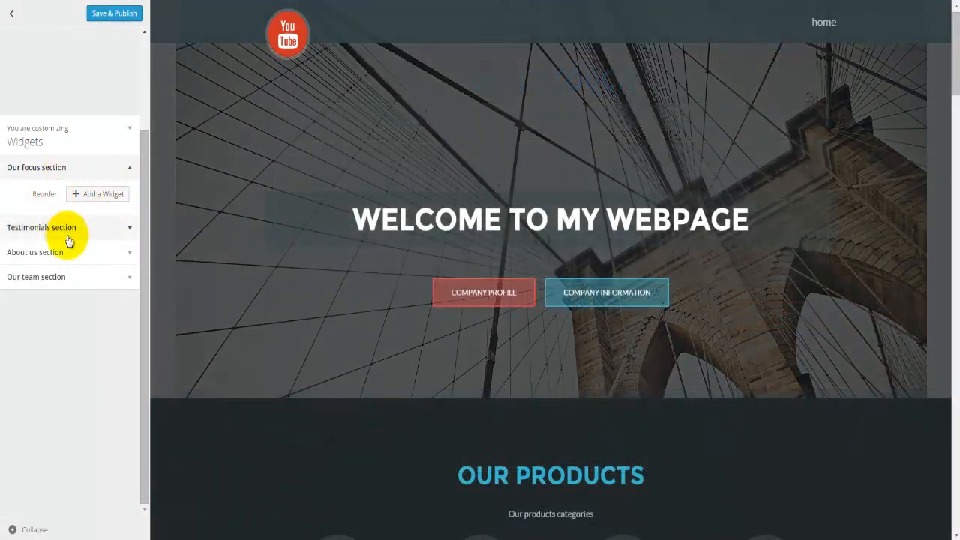
left_click(77, 279)
scroll(278, 427, "down", 7)
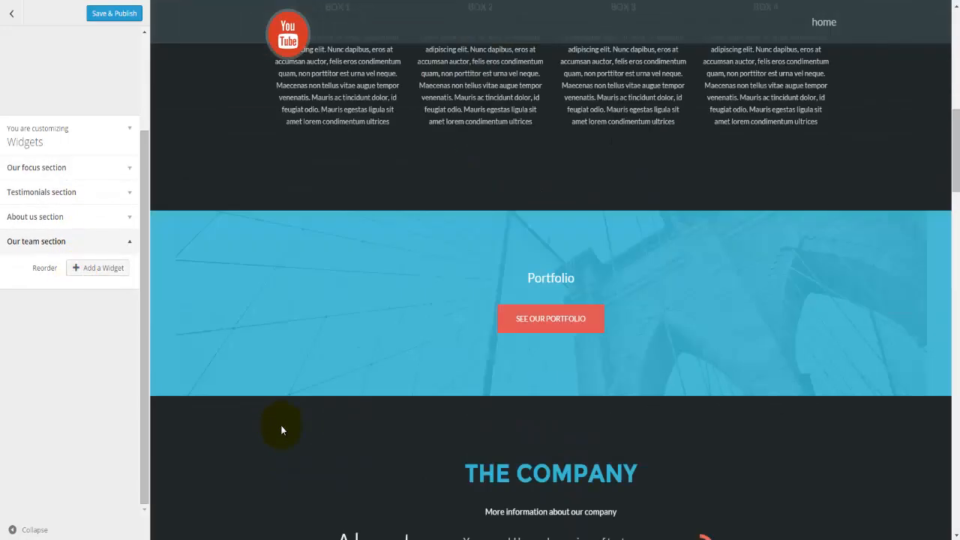
scroll(281, 430, "down", 10)
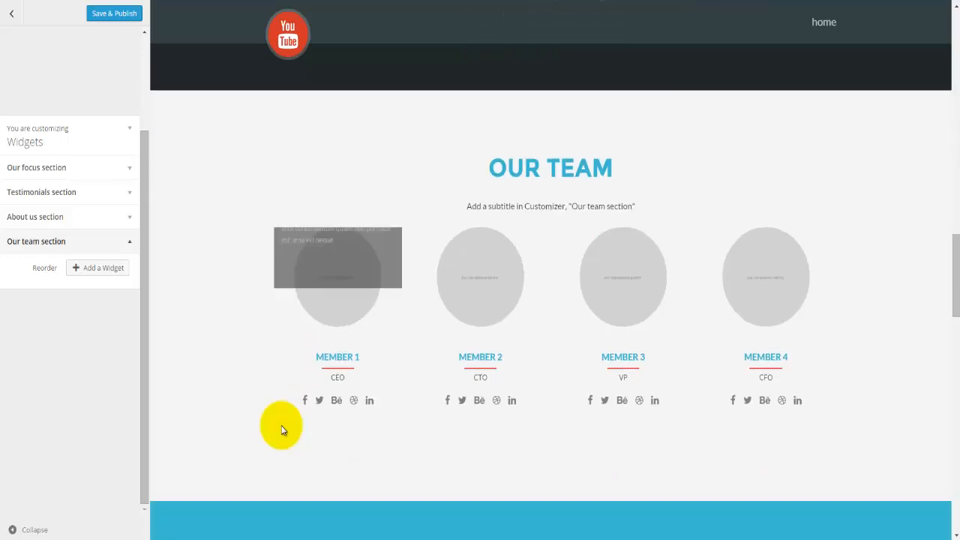
scroll(285, 413, "down", 2)
scroll(315, 275, "up", 1)
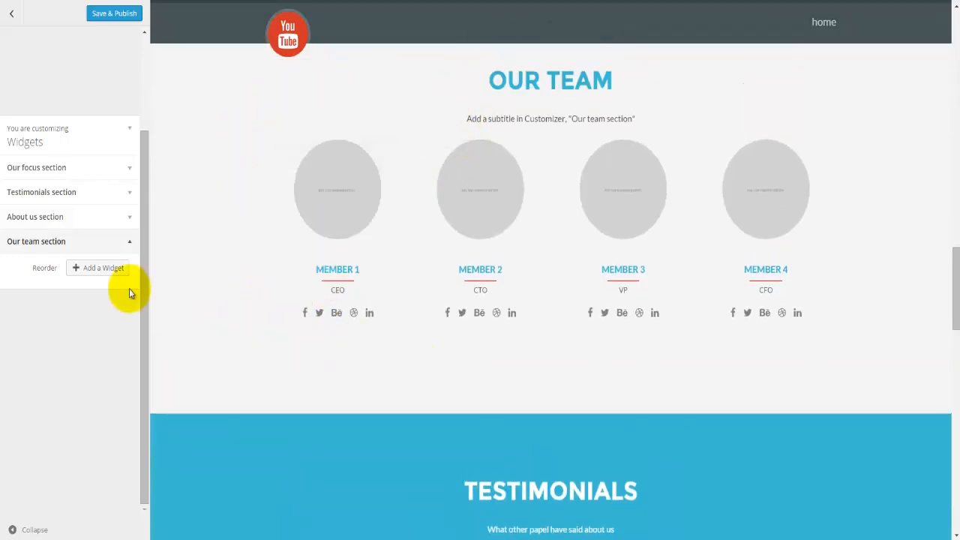
Step: Add a Text widget to the Our team section from the available widgets list
left_click(102, 267)
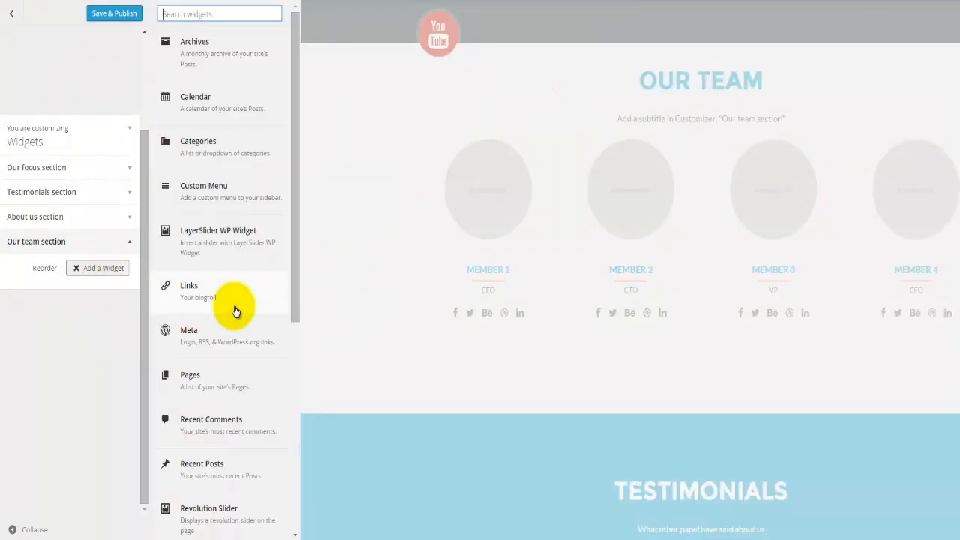
scroll(225, 259, "down", 1)
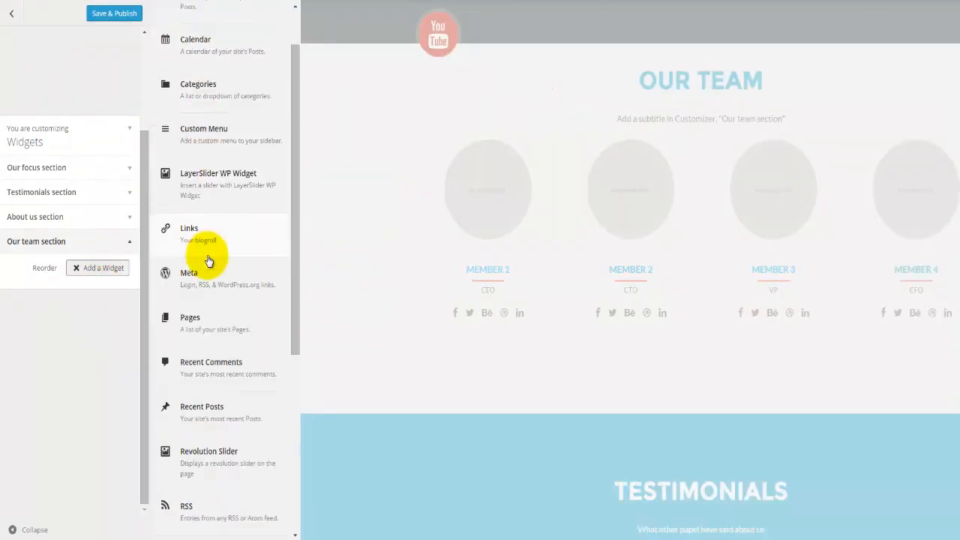
scroll(209, 260, "down", 2)
scroll(208, 260, "down", 3)
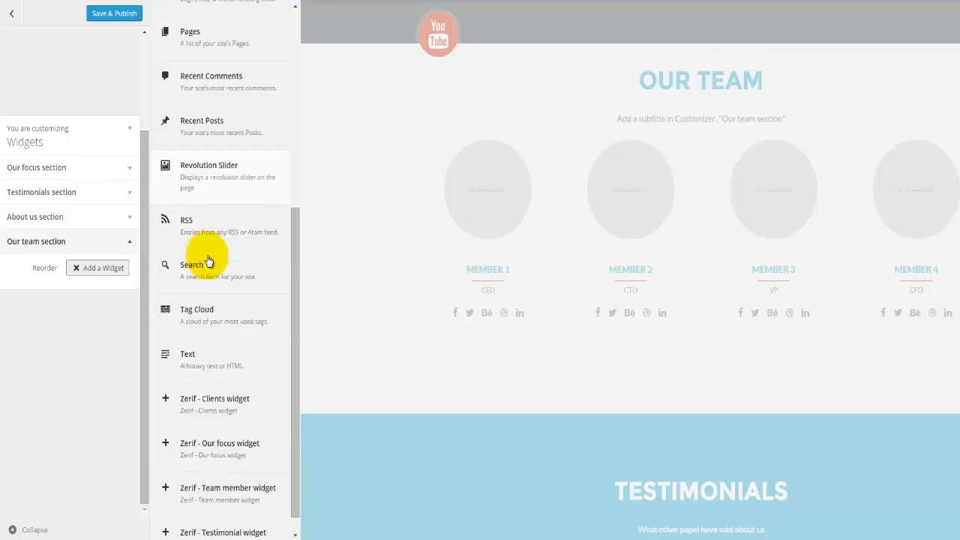
scroll(209, 260, "down", 1)
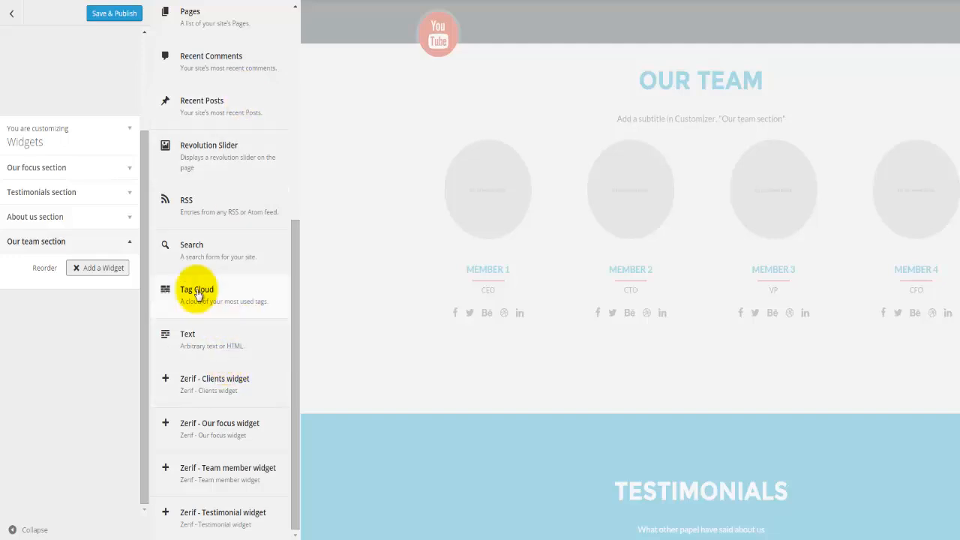
left_click(194, 341)
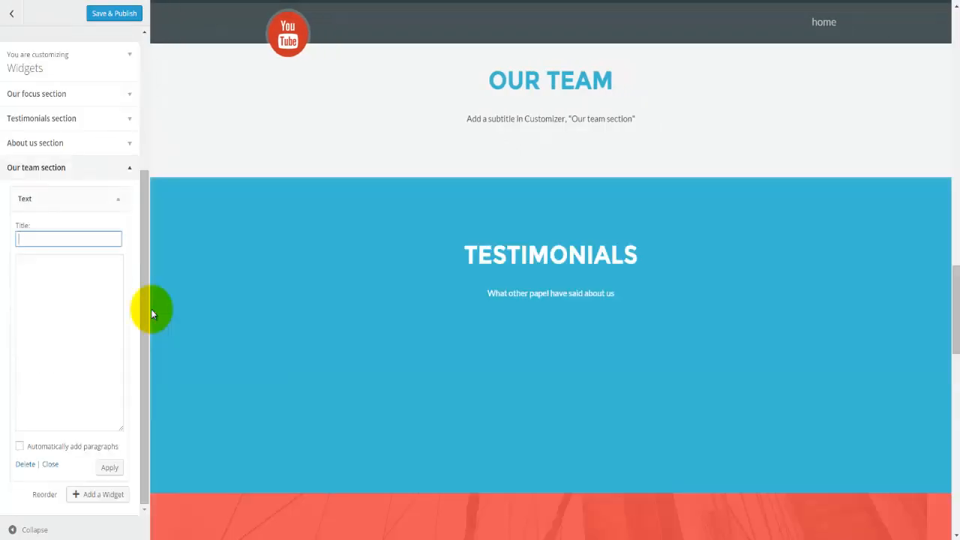
Step: Title the Text widget 'Test', fill its content with placeholder text, and apply it
type("Tes")
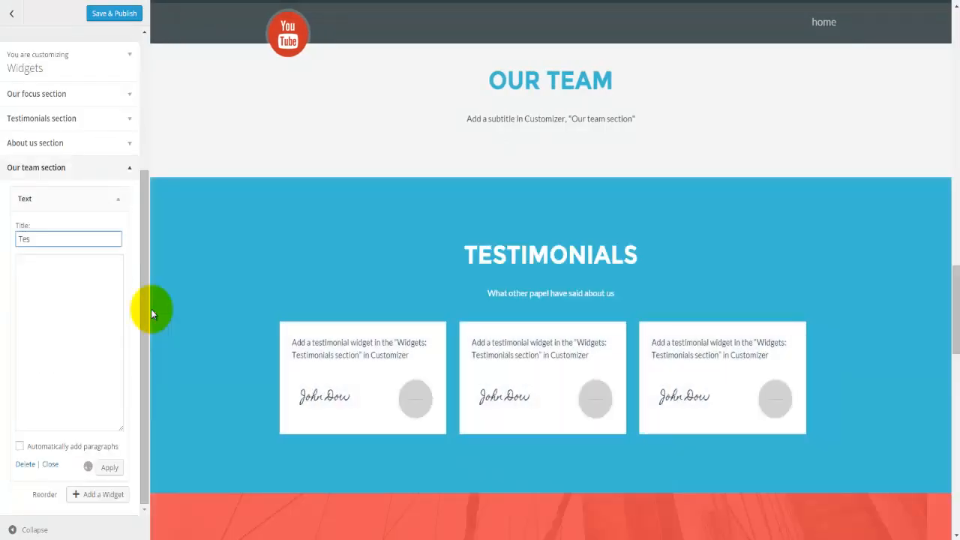
type("t")
key("Tab")
type("Tefjkdsajfkldsa fdjksa lflsa;f jsdakldf jdsakif jdsakdlf; jsakl")
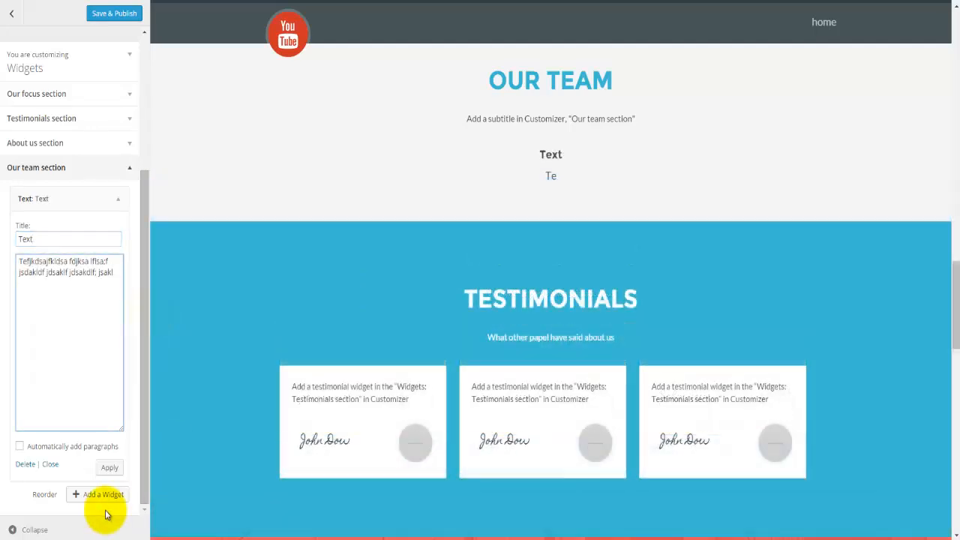
left_click(109, 468)
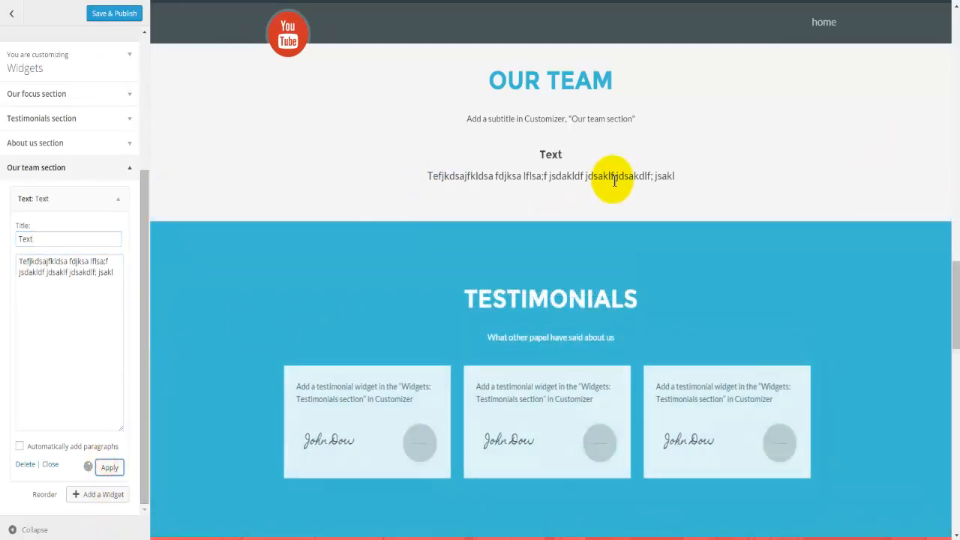
left_click(188, 321)
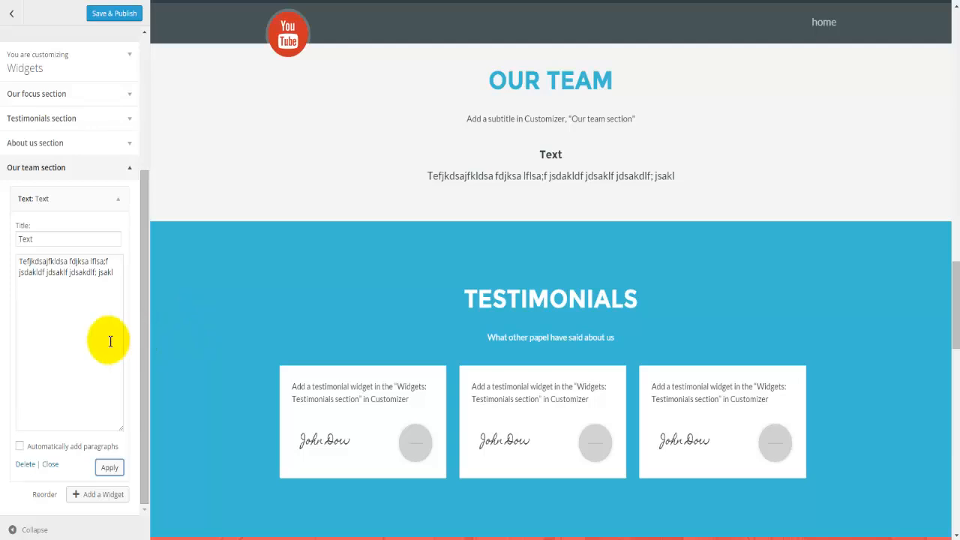
left_click(94, 493)
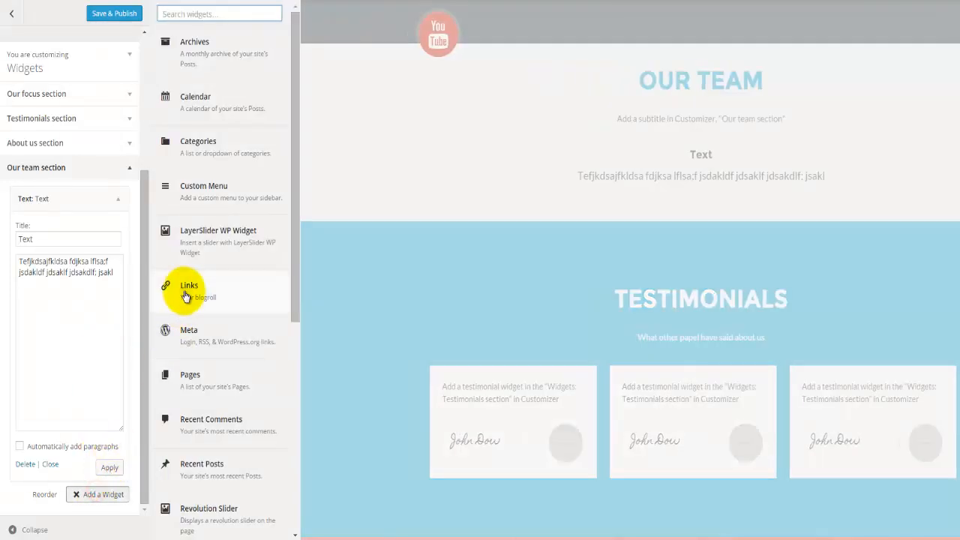
Step: Add a Calendar widget to the Our team section titled 'Calendar'
left_click(229, 114)
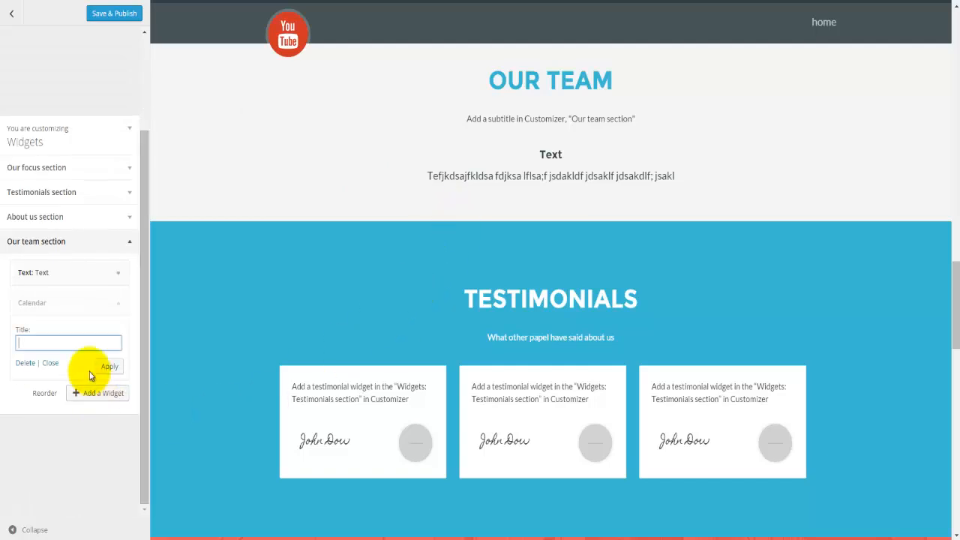
type("Calendar")
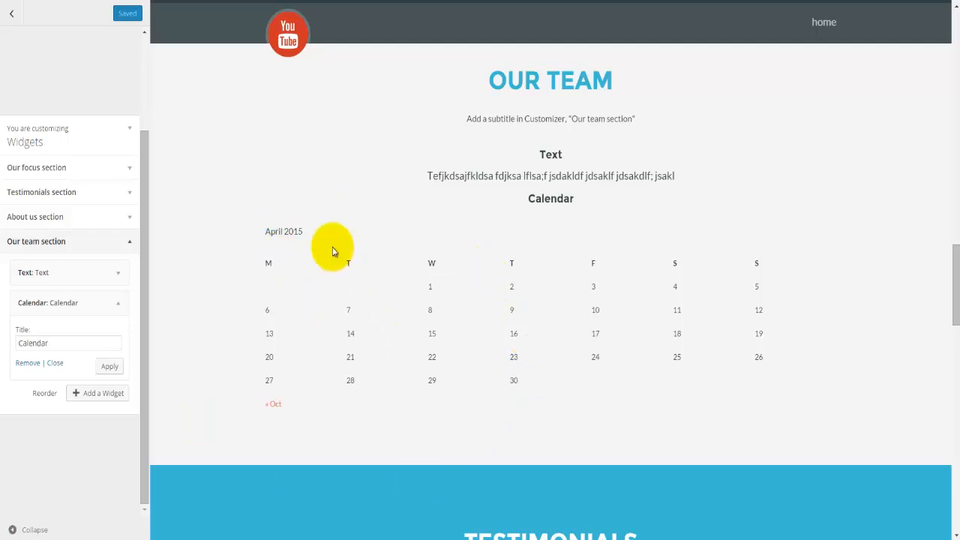
Step: Replace the Our team section title 'Our Team' with 'Calendar' and Save & Publish
left_click(13, 16)
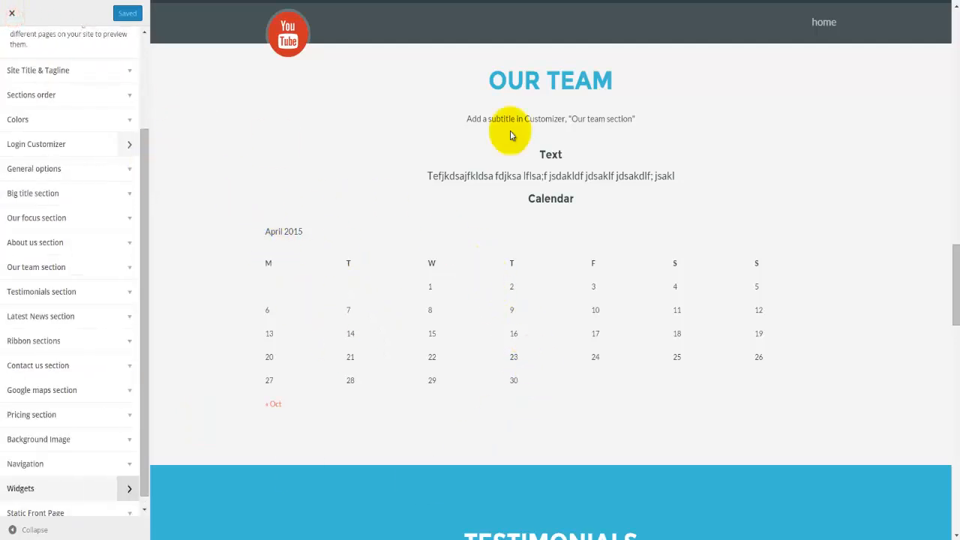
left_click_drag(622, 80, 487, 80)
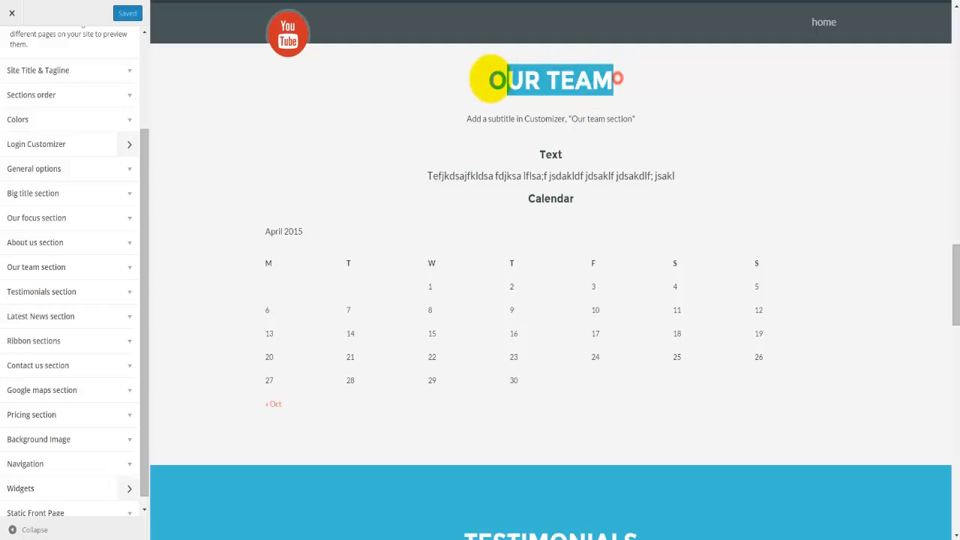
left_click_drag(465, 121, 628, 120)
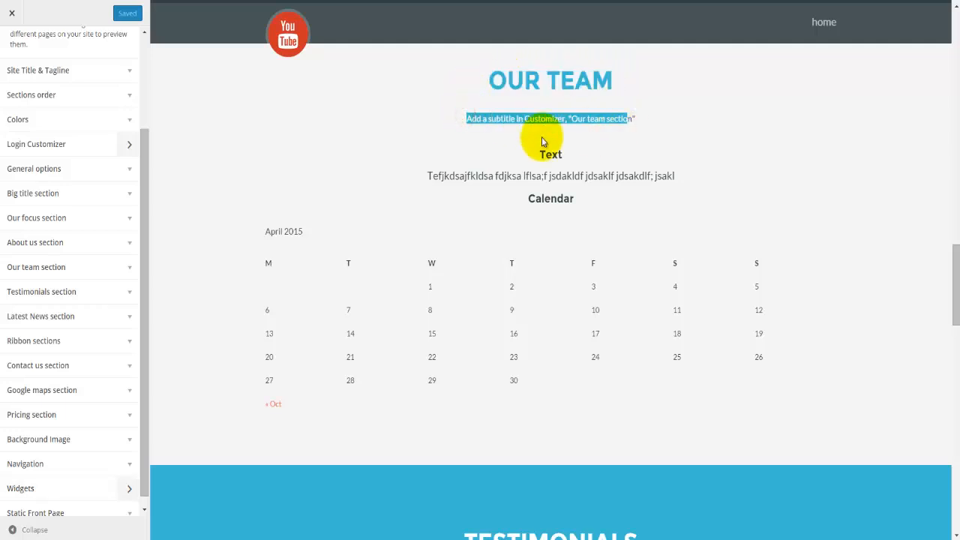
left_click_drag(143, 249, 149, 97)
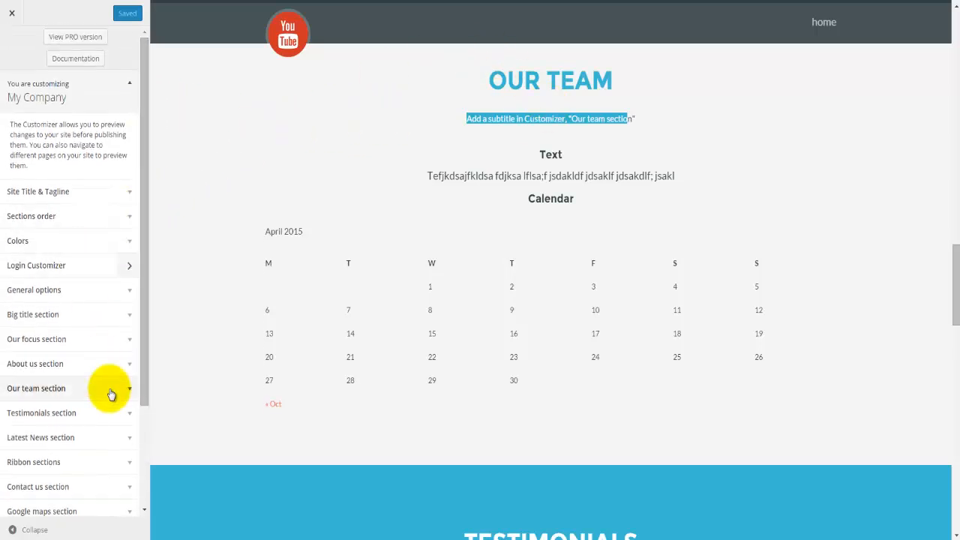
scroll(104, 369, "down", 1)
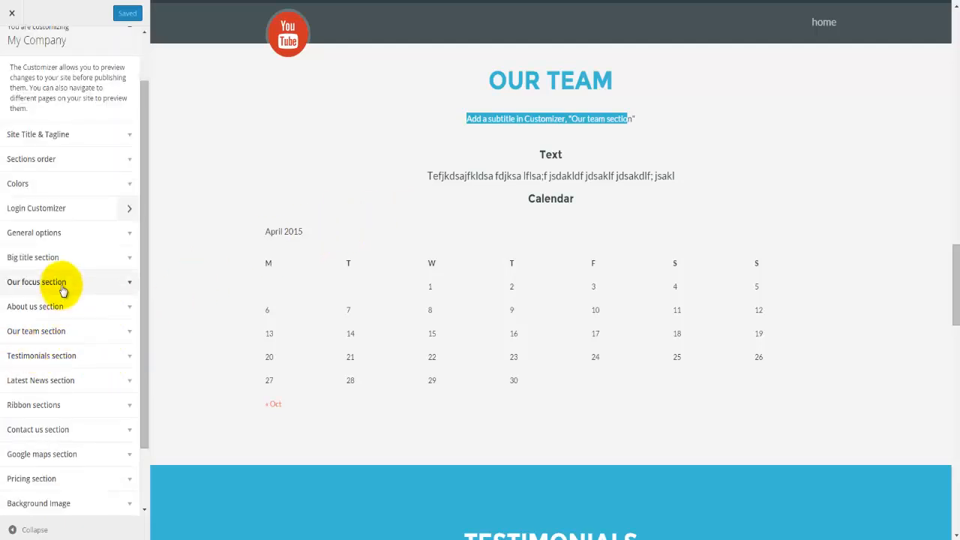
left_click(71, 341)
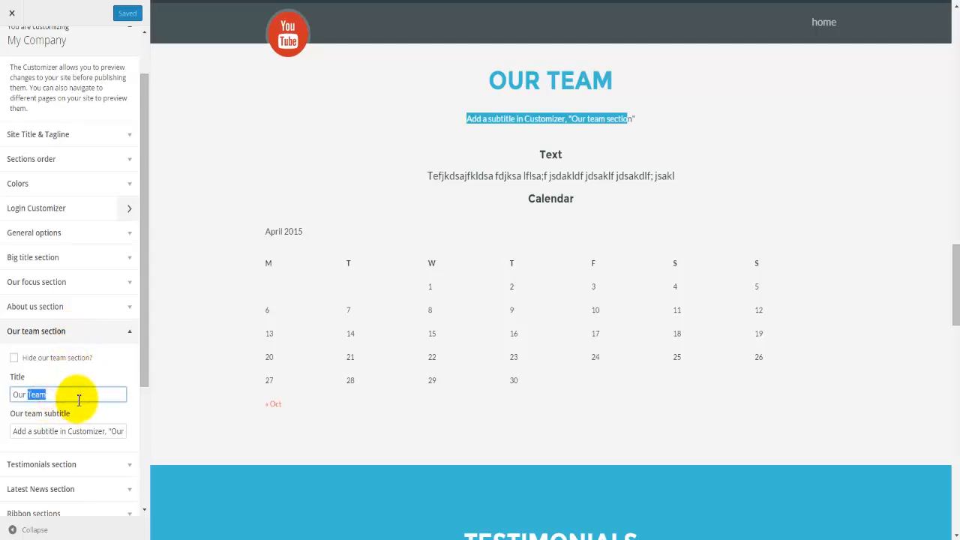
key("BackSpace")
key("BackSpace")
key("BackSpace")
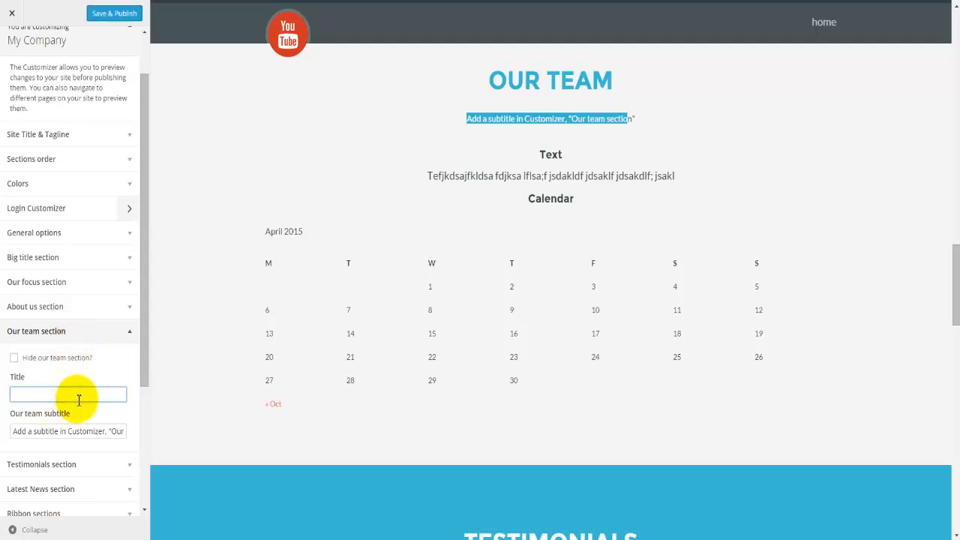
type("Calendar")
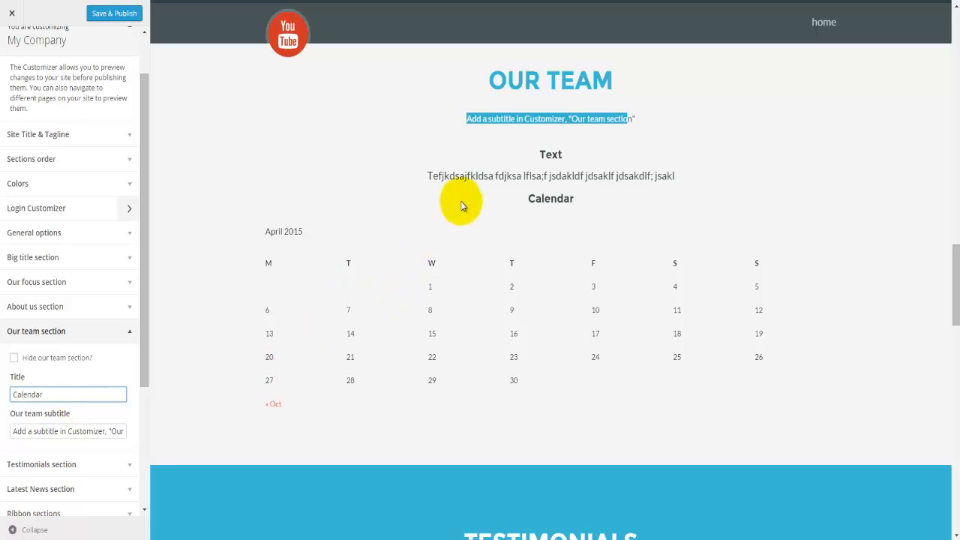
double_click(579, 83)
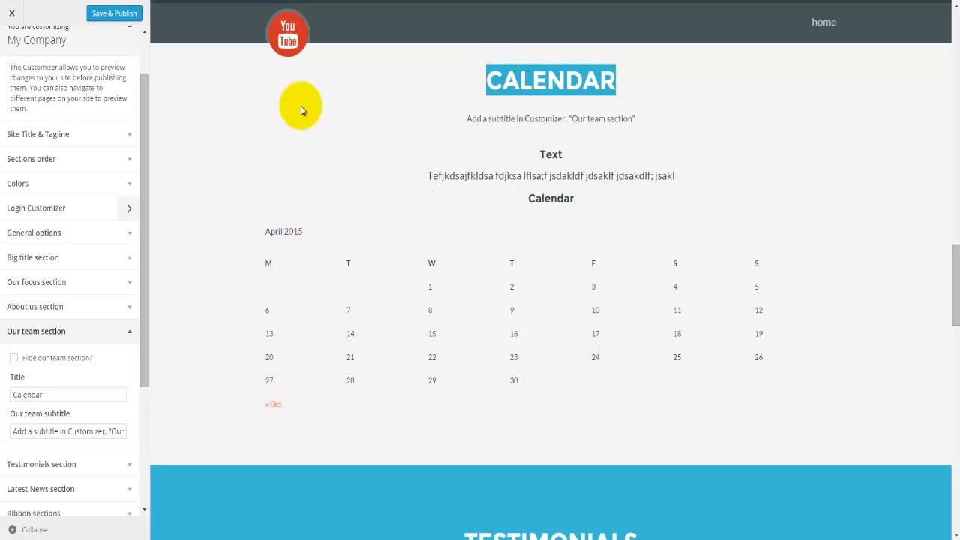
left_click(111, 24)
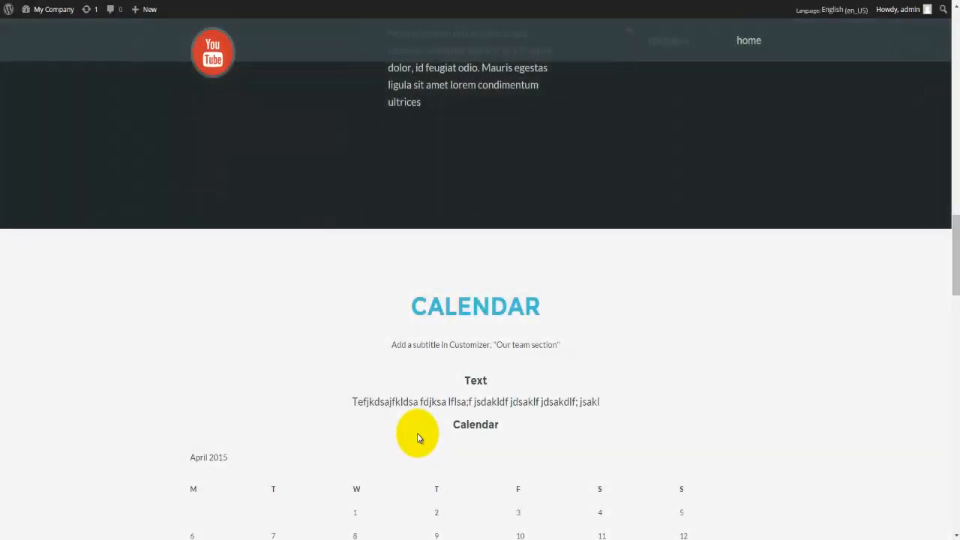
Step: Scroll the live front page to check the CALENDAR section and its widgets, then return to the top
scroll(417, 432, "down", 2)
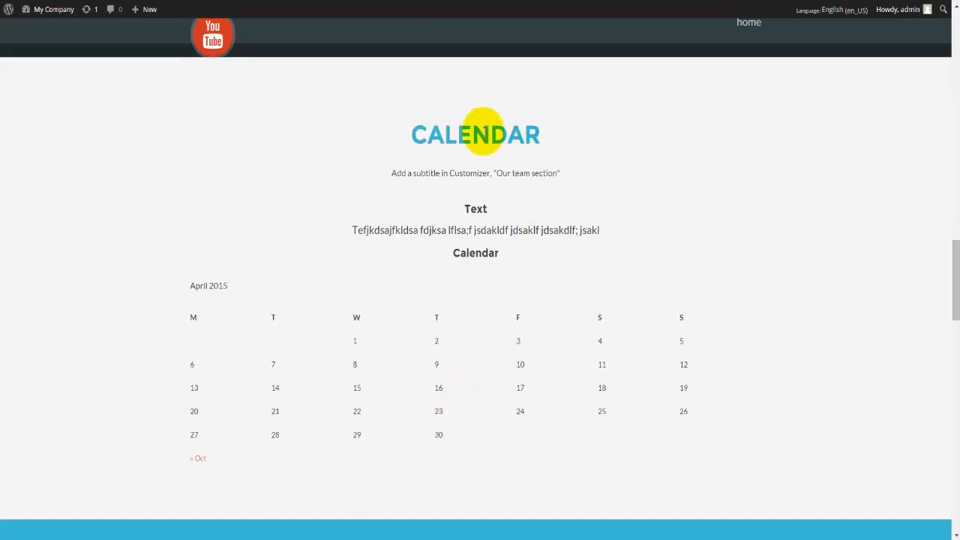
double_click(481, 132)
scroll(532, 238, "down", 2)
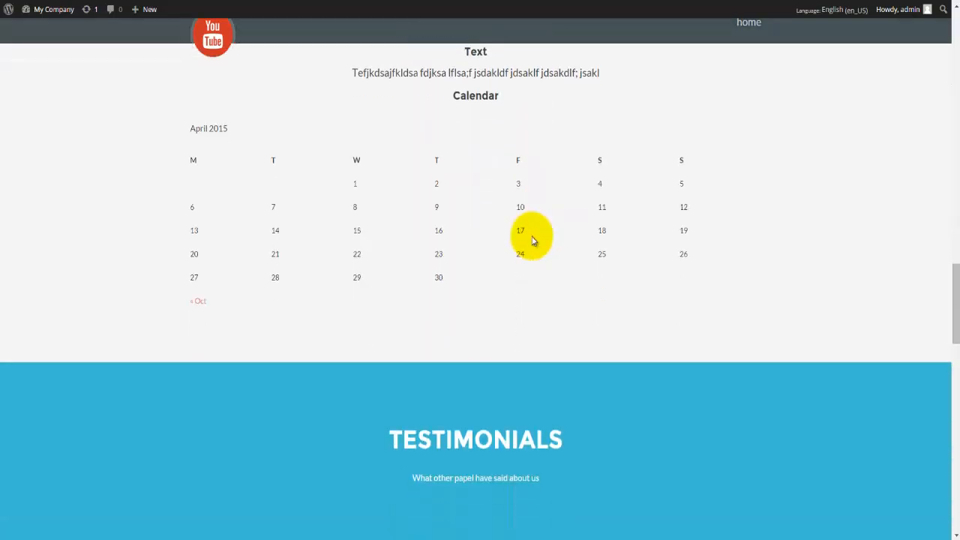
scroll(533, 240, "up", 4)
scroll(534, 237, "up", 6)
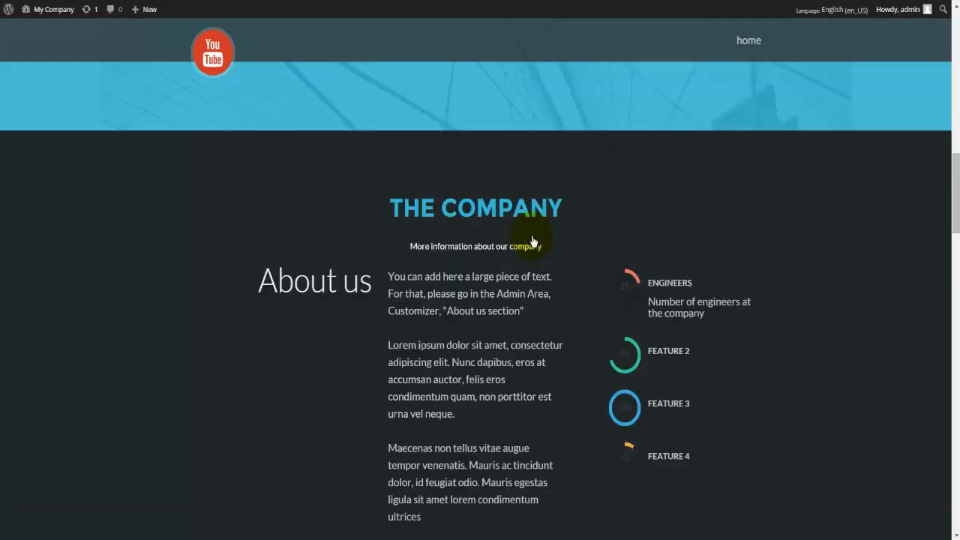
scroll(531, 241, "up", 8)
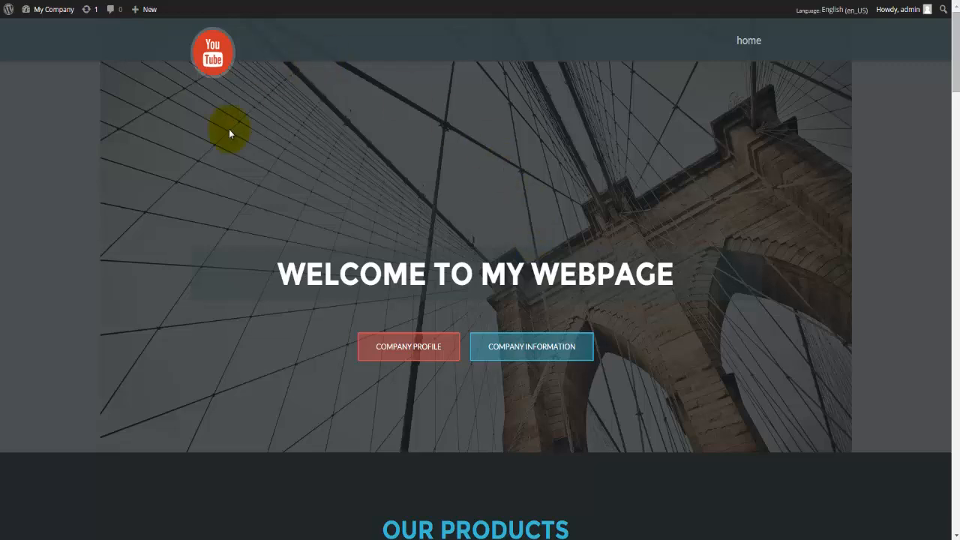
scroll(232, 286, "down", 3)
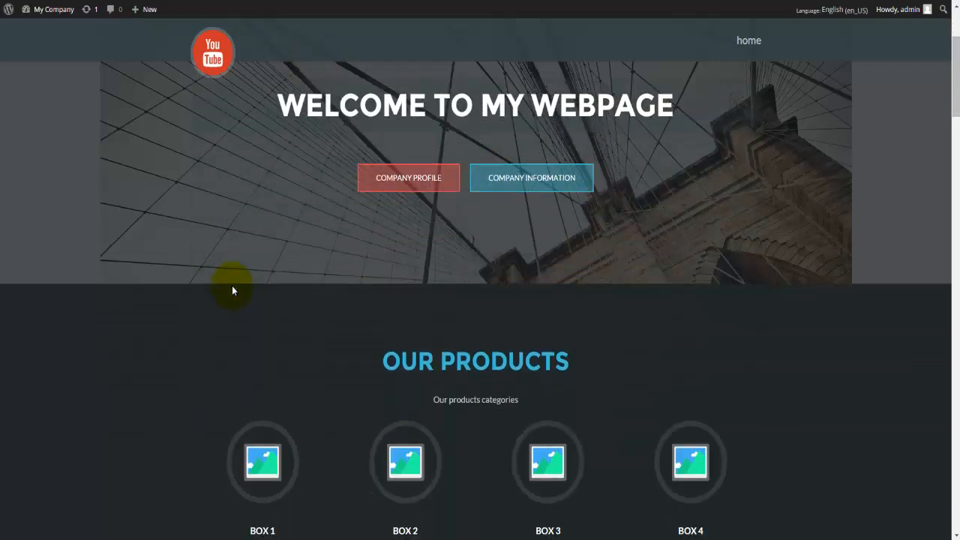
scroll(232, 290, "down", 1)
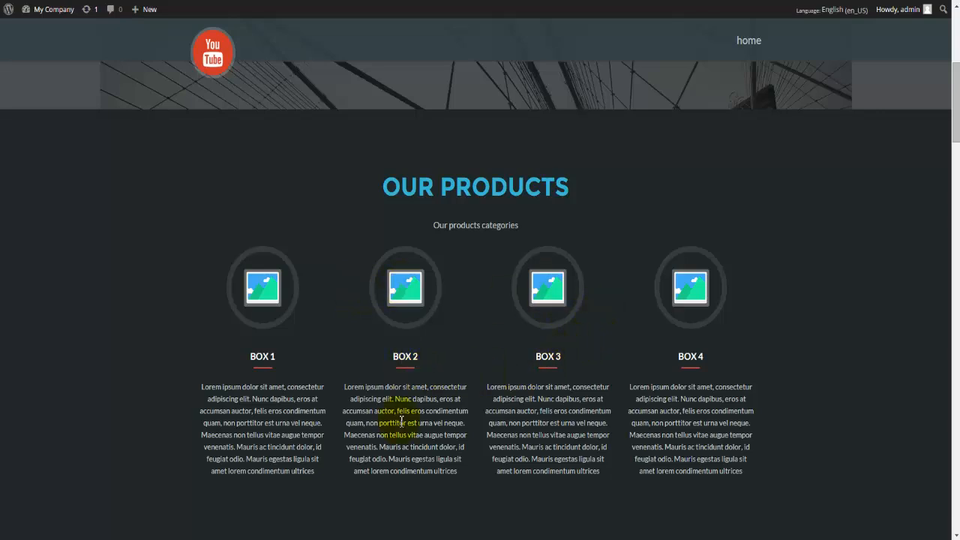
scroll(399, 423, "down", 2)
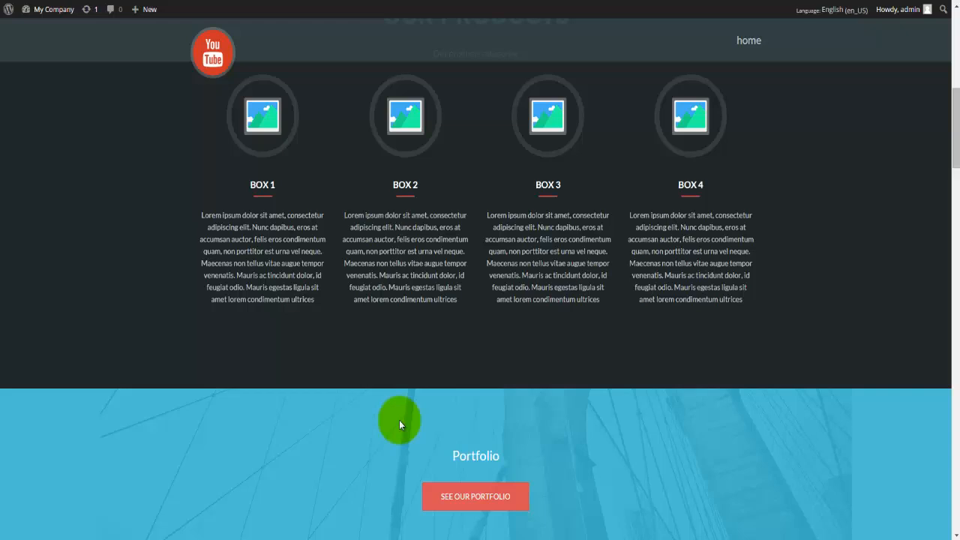
scroll(399, 424, "down", 3)
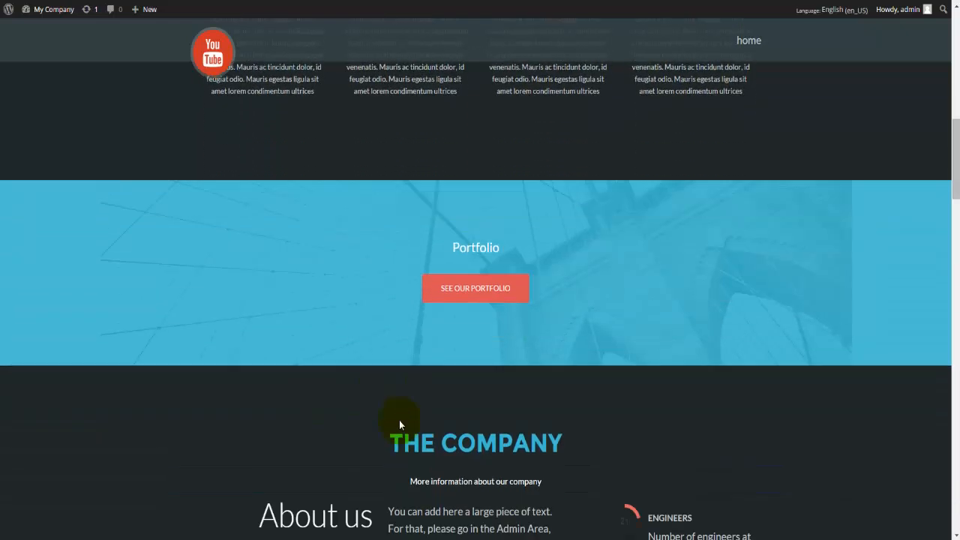
scroll(401, 421, "down", 4)
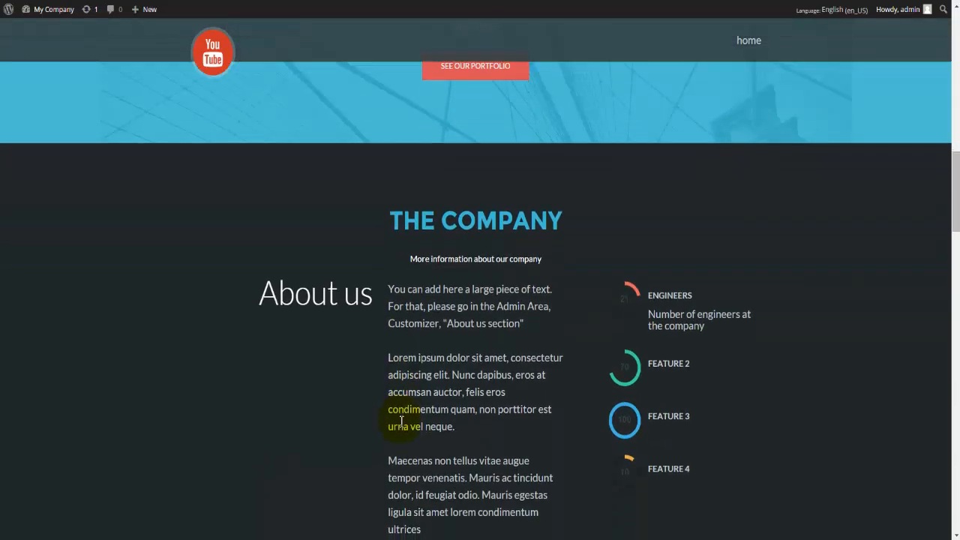
scroll(399, 425, "down", 4)
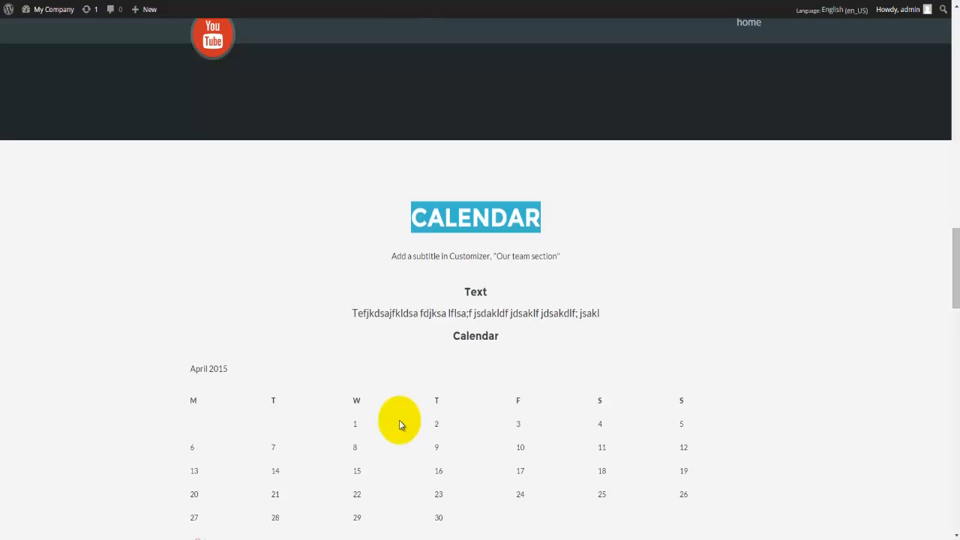
scroll(399, 426, "down", 4)
scroll(399, 425, "down", 6)
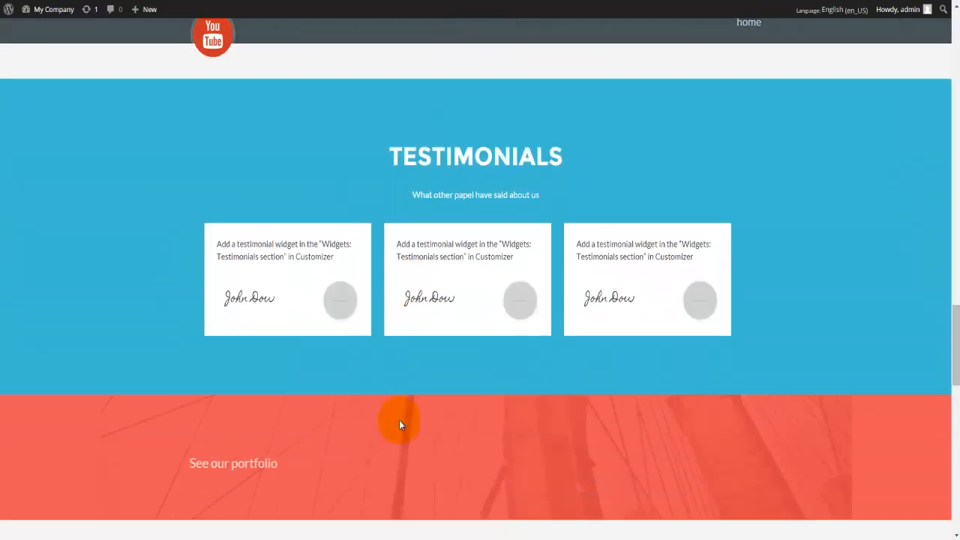
scroll(401, 425, "down", 4)
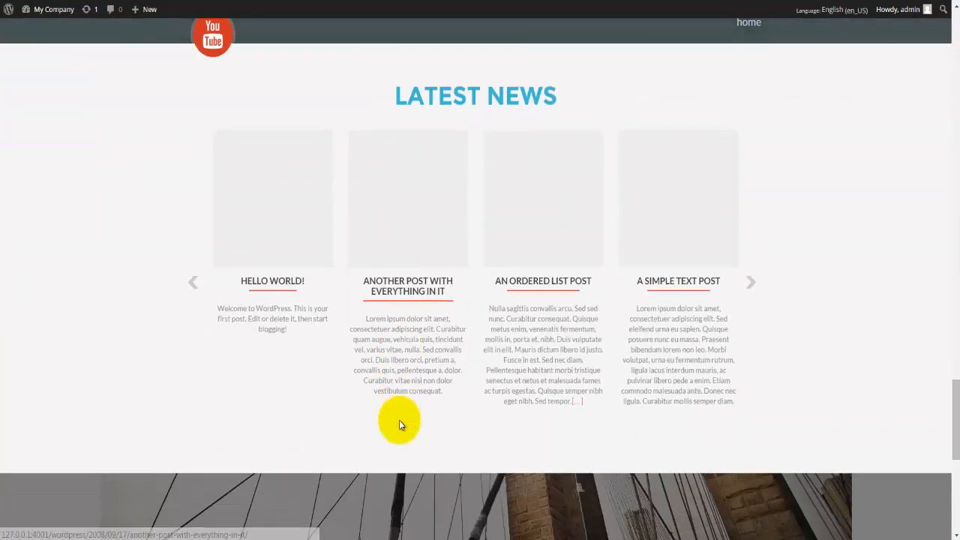
scroll(401, 421, "down", 2)
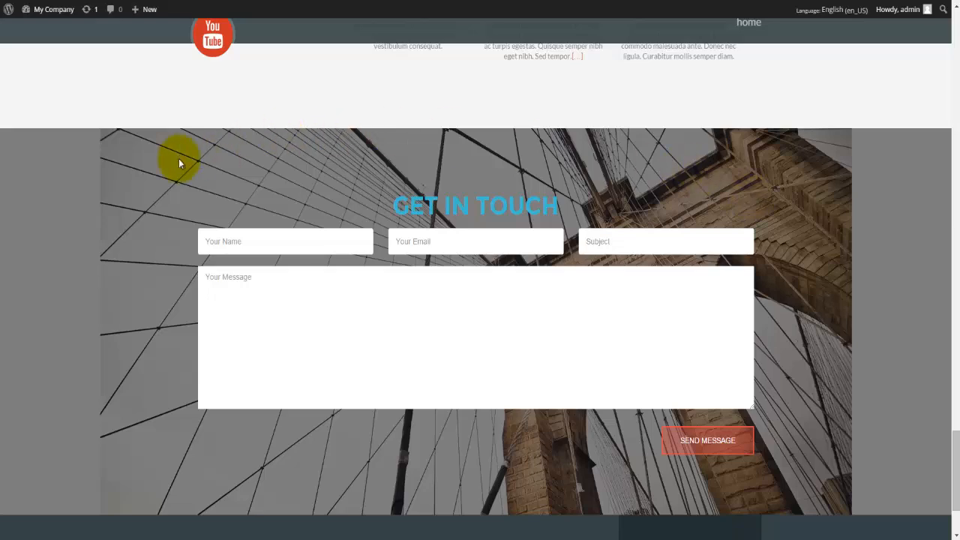
scroll(201, 364, "down", 2)
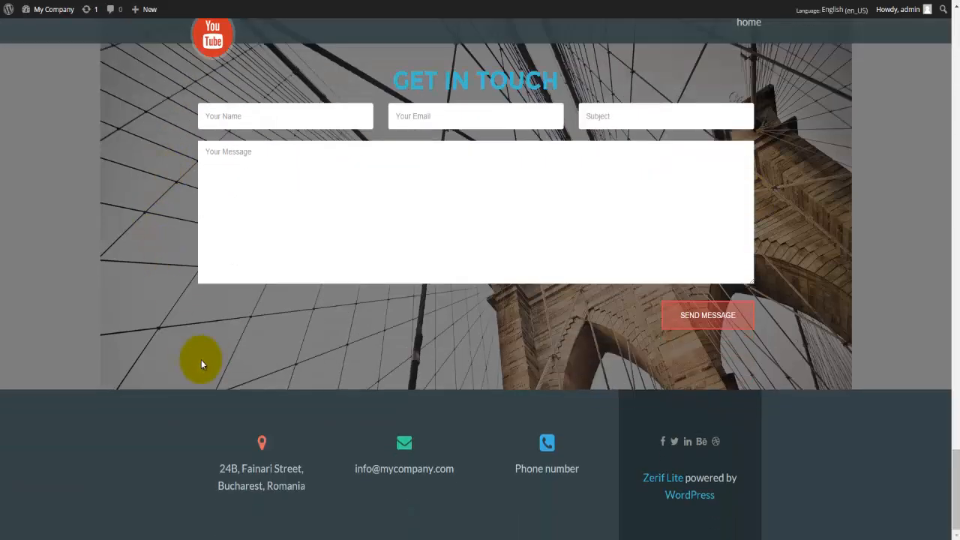
scroll(201, 364, "up", 6)
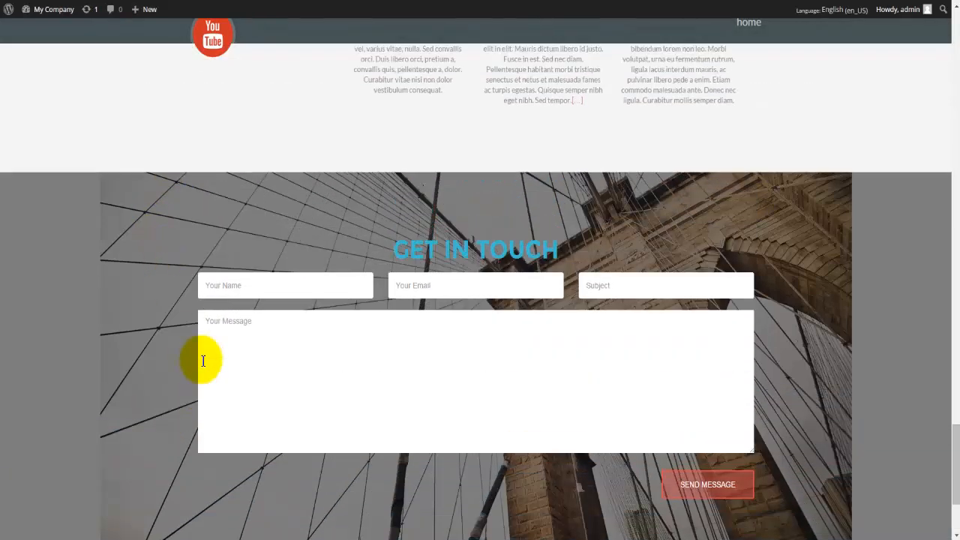
scroll(201, 363, "up", 5)
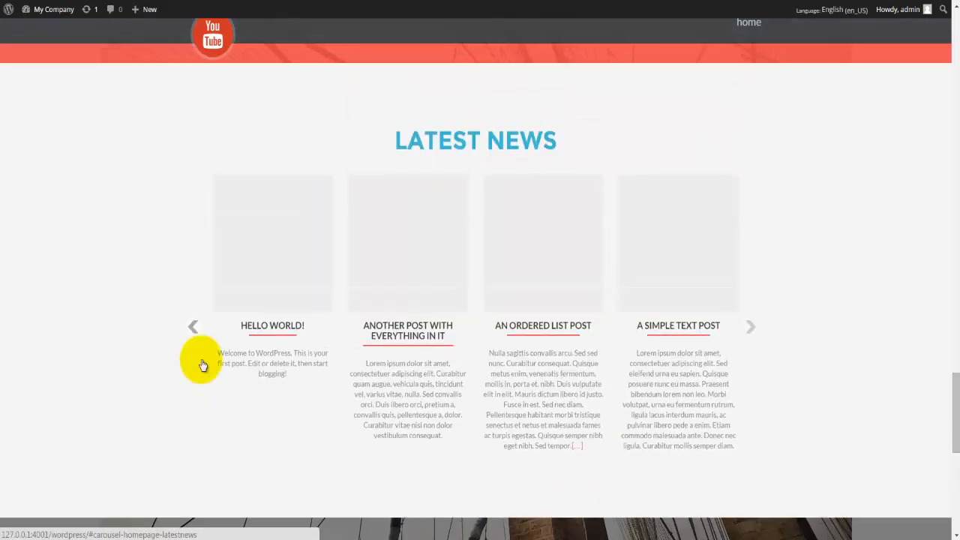
scroll(201, 364, "up", 8)
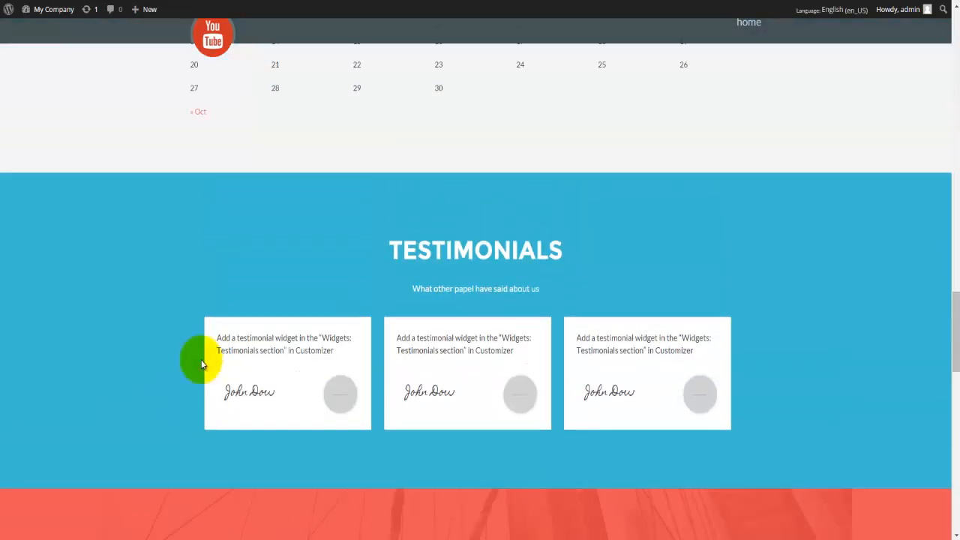
scroll(201, 364, "up", 7)
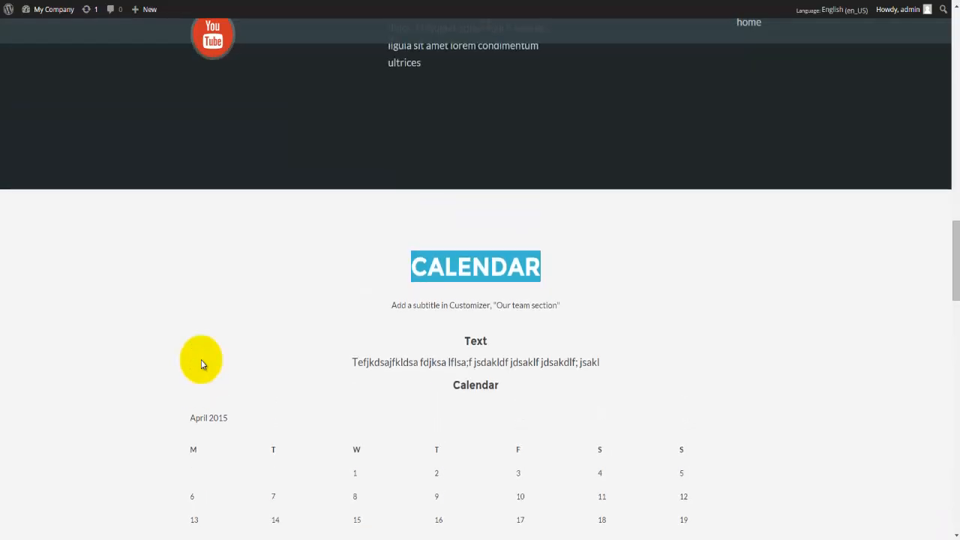
scroll(201, 364, "up", 1)
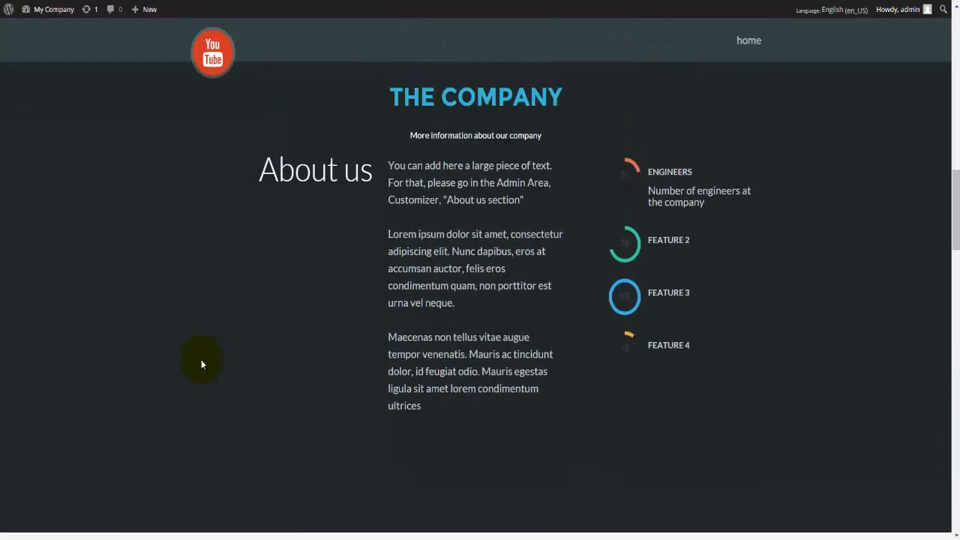
scroll(201, 365, "up", 10)
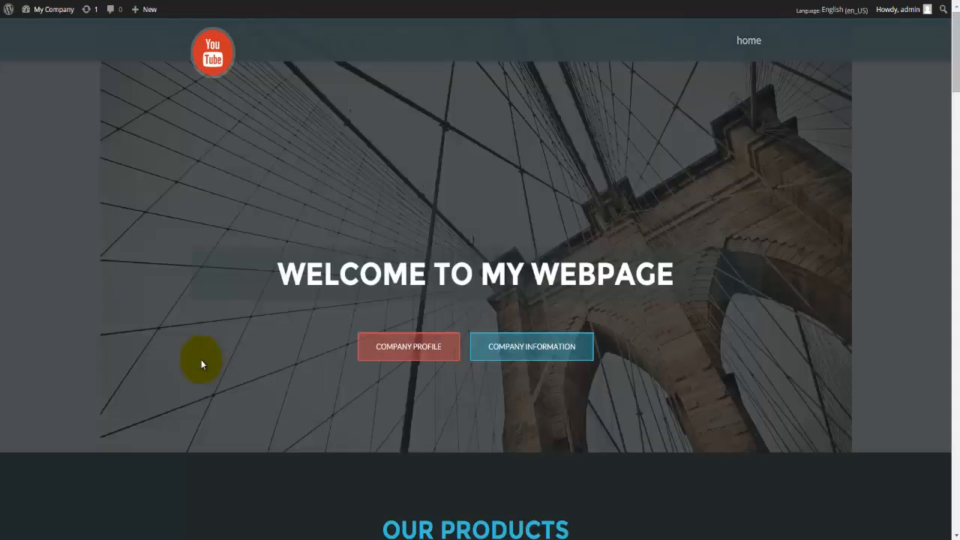